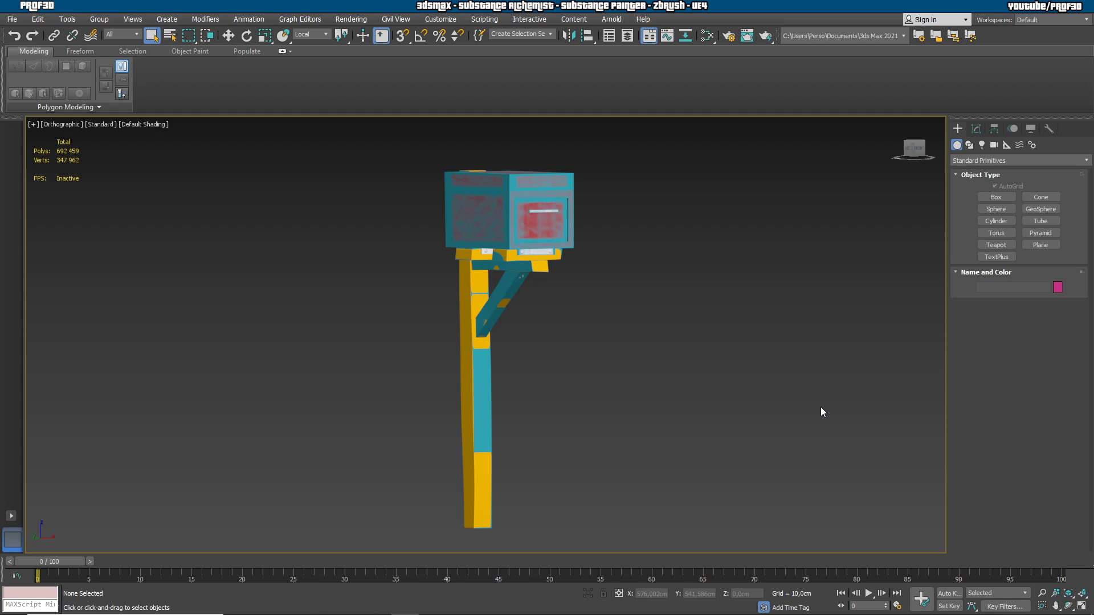
- Select the low-poly mailbox, pull it aside from the overlapping high-poly version for comparison, and undo the move
left_click(476, 203)
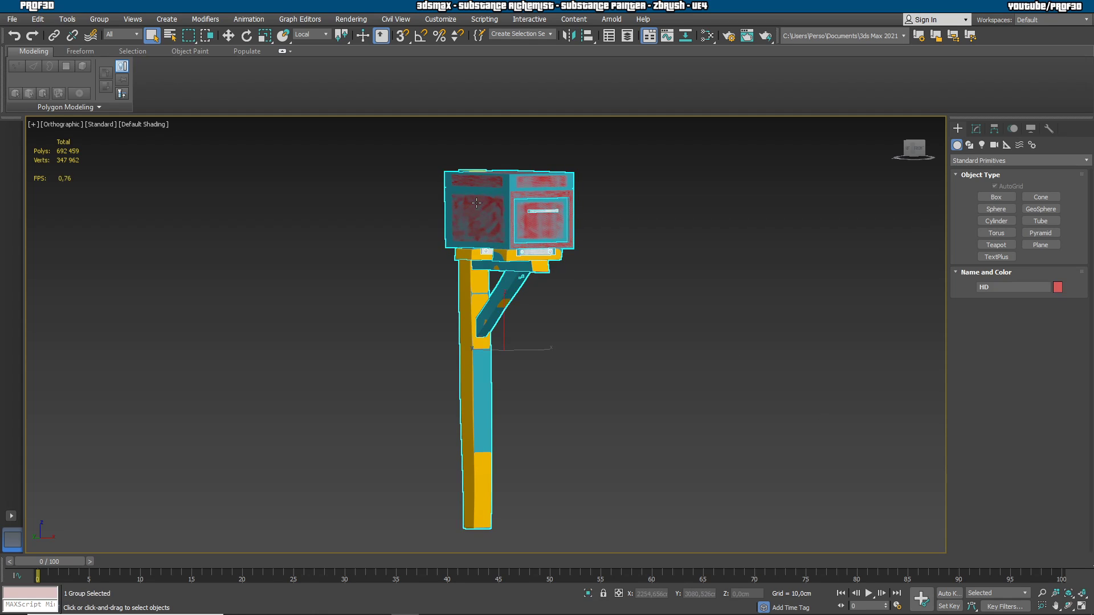
double_click(476, 203)
left_click(228, 35)
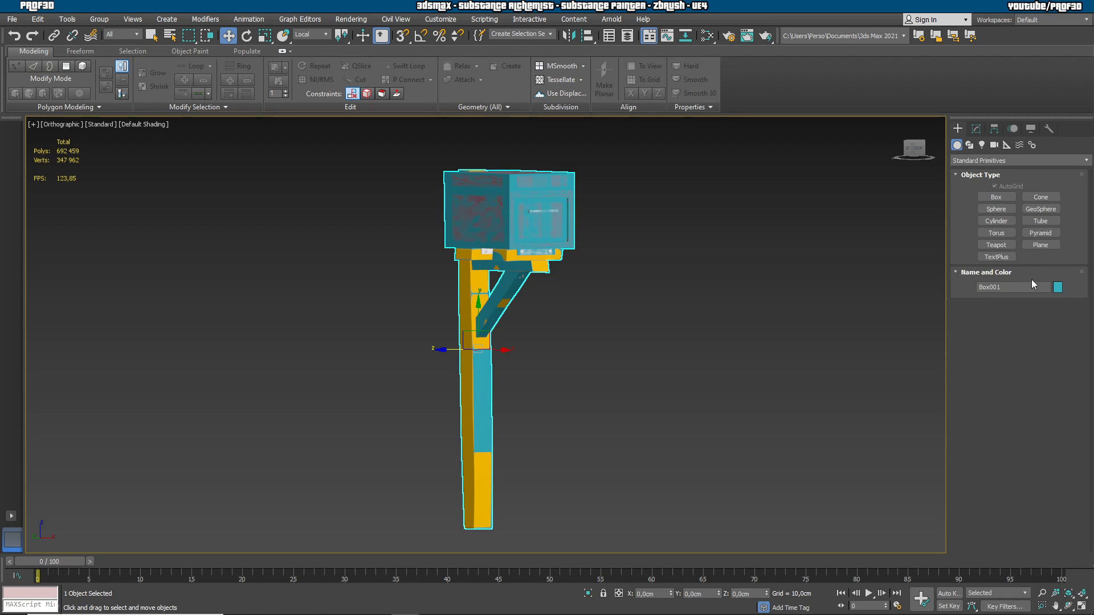
left_click_drag(447, 350, 334, 348)
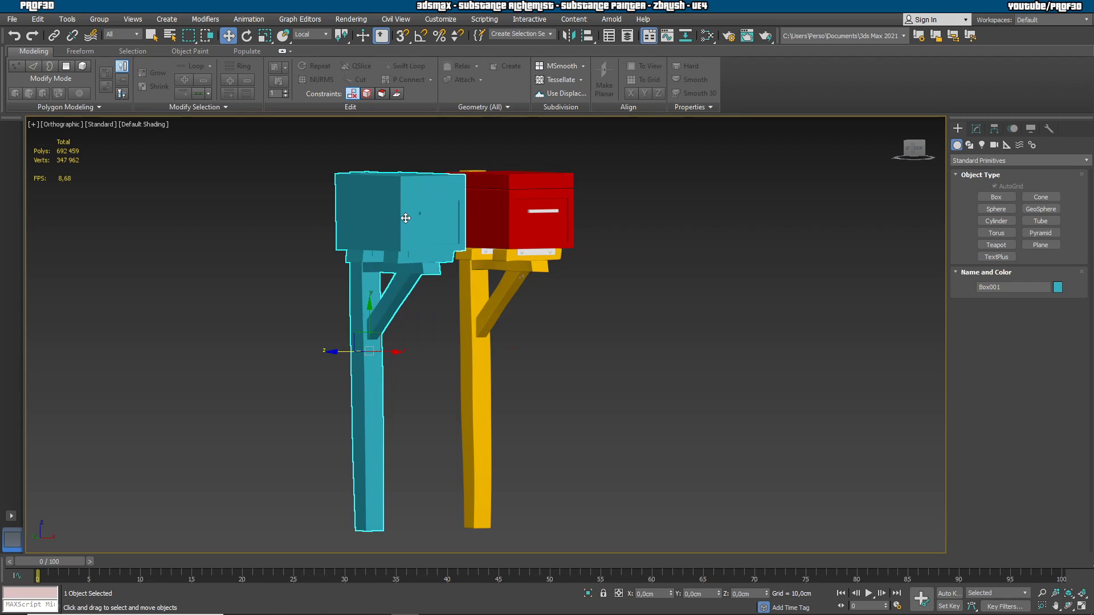
key("ctrl+z")
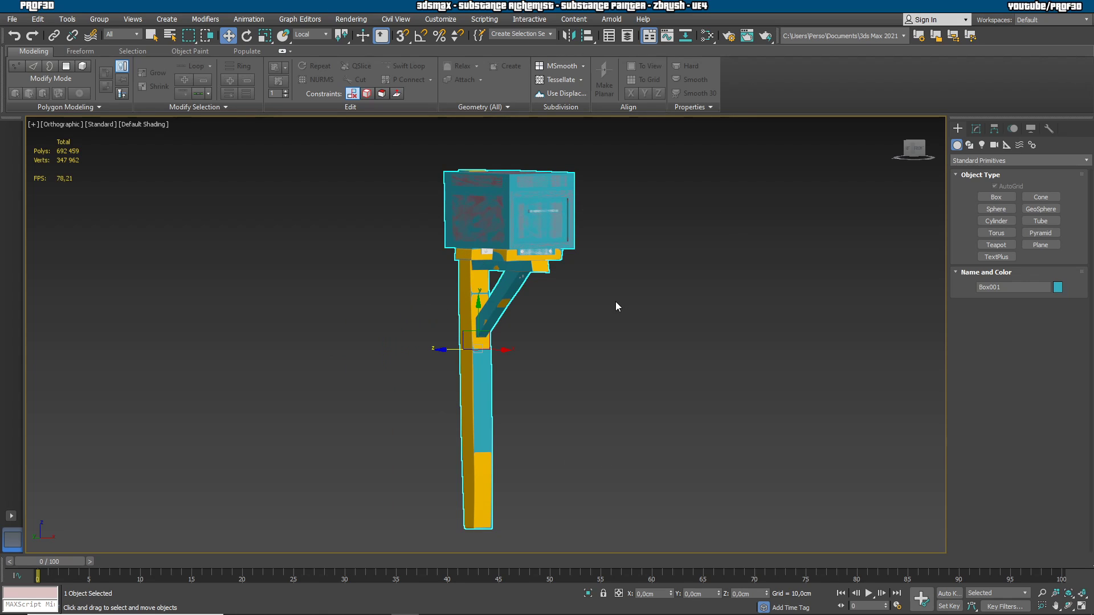
- Export only the selected low-poly mailbox as an Autodesk FBX file named MailBoxLD in the LD HD folder
left_click(12, 18)
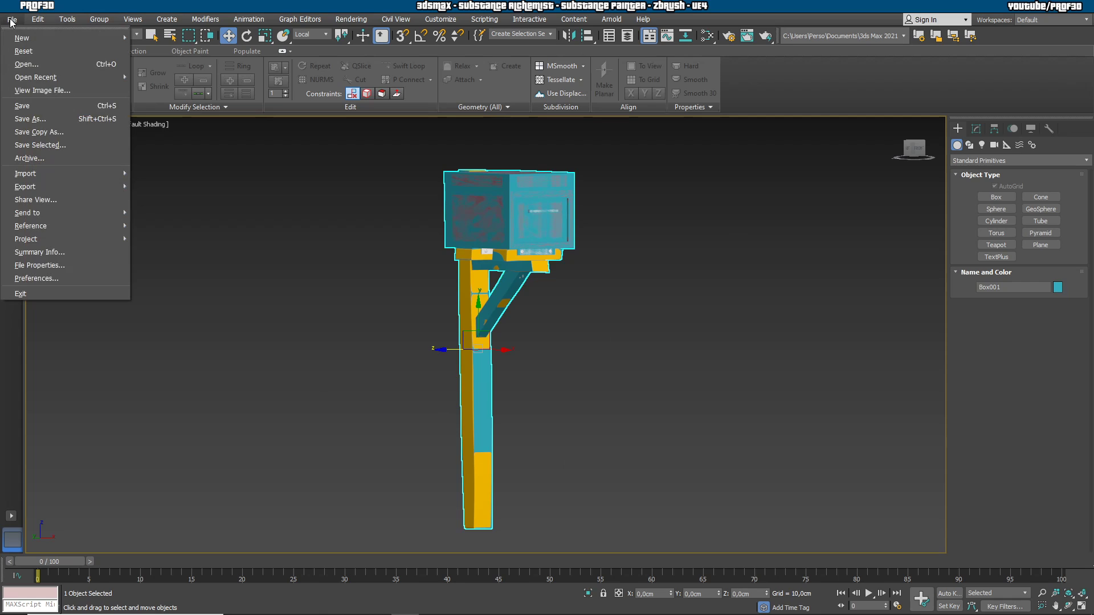
mouse_move(51, 187)
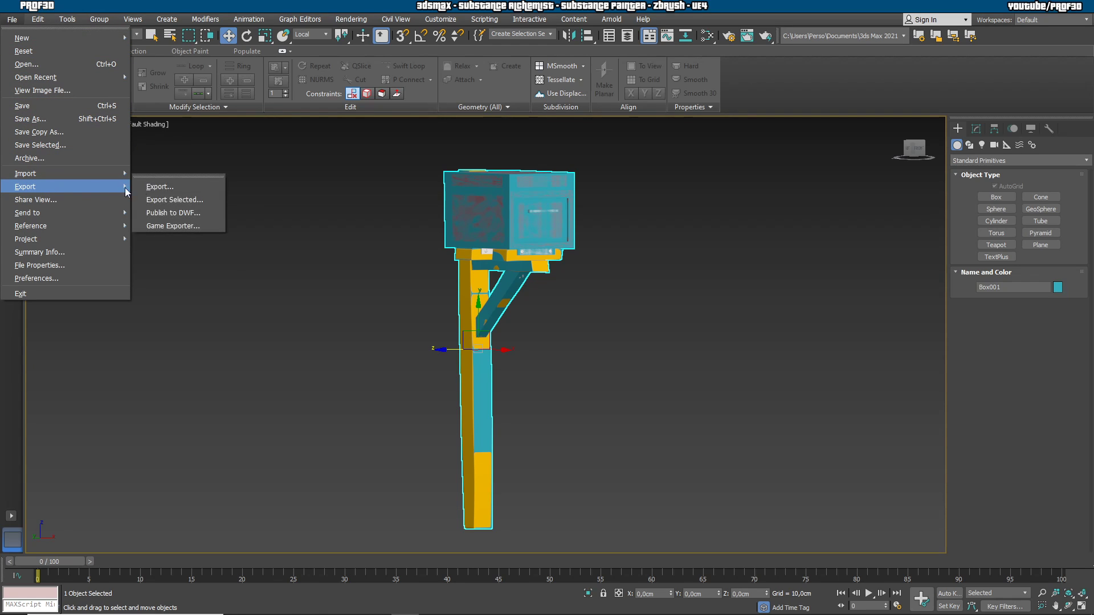
left_click(170, 201)
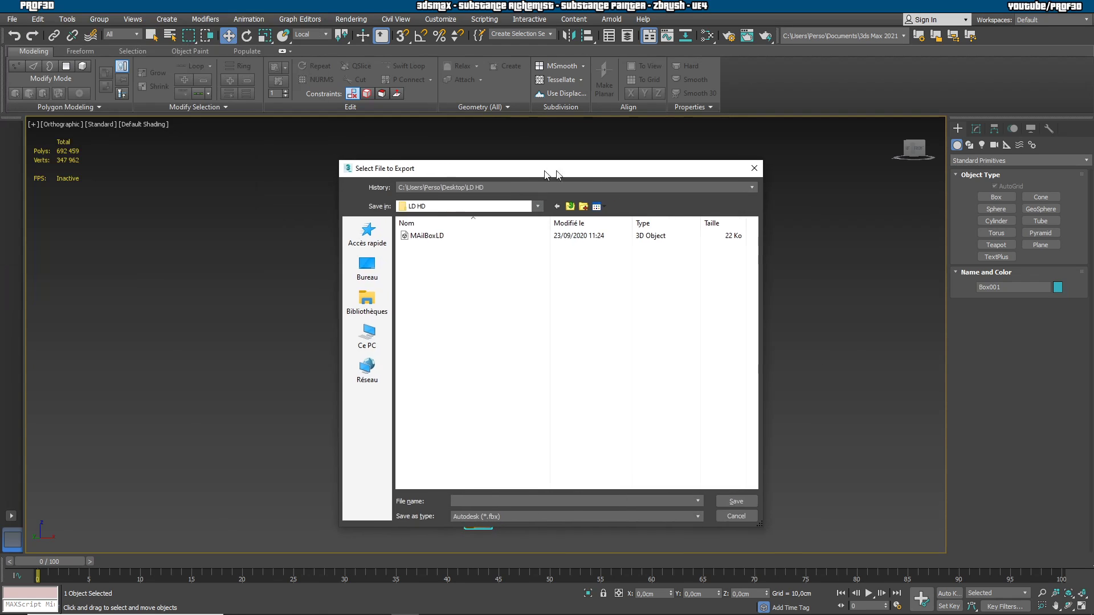
left_click(511, 236)
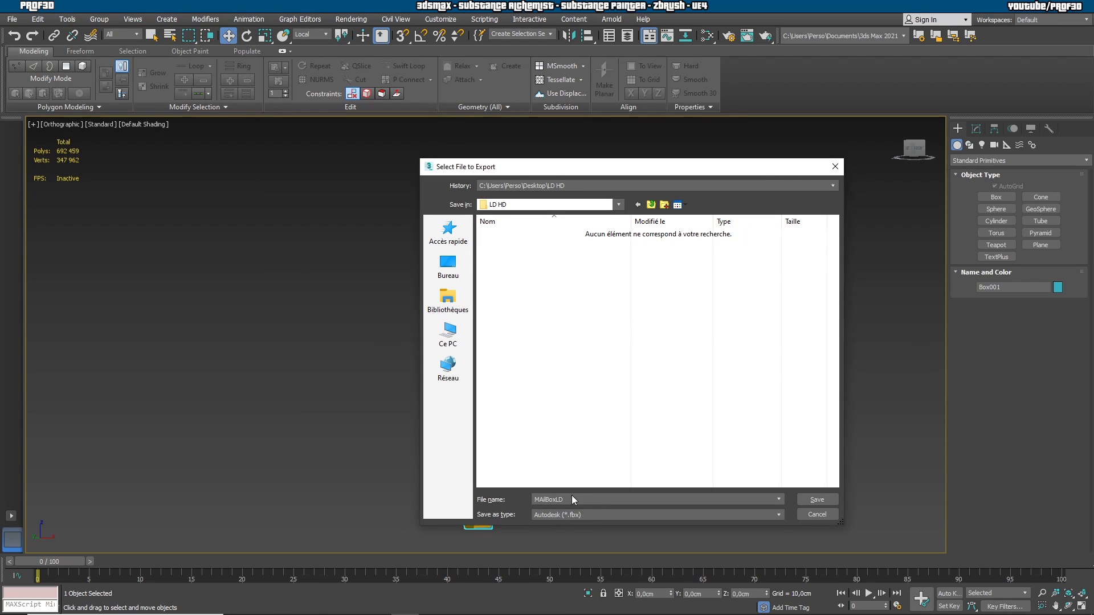
left_click_drag(572, 500, 511, 499)
key("BackSpace")
type("MailBoxLD")
left_click(835, 497)
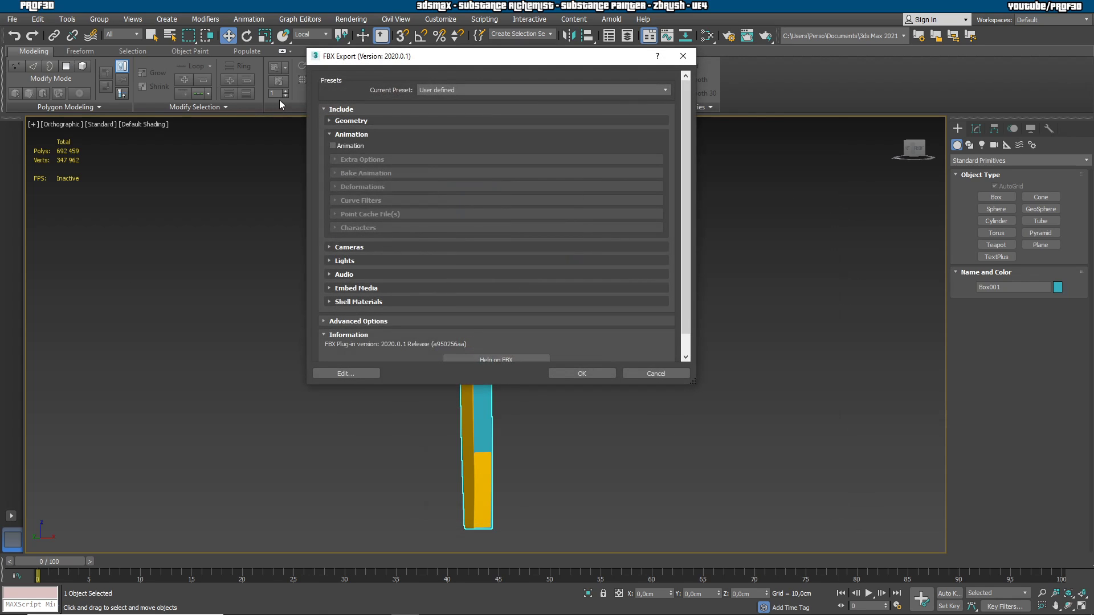
- Apply the Autodesk Media & Entertainment preset to the FBX export, exclude Animation, and complete the export
left_click(440, 91)
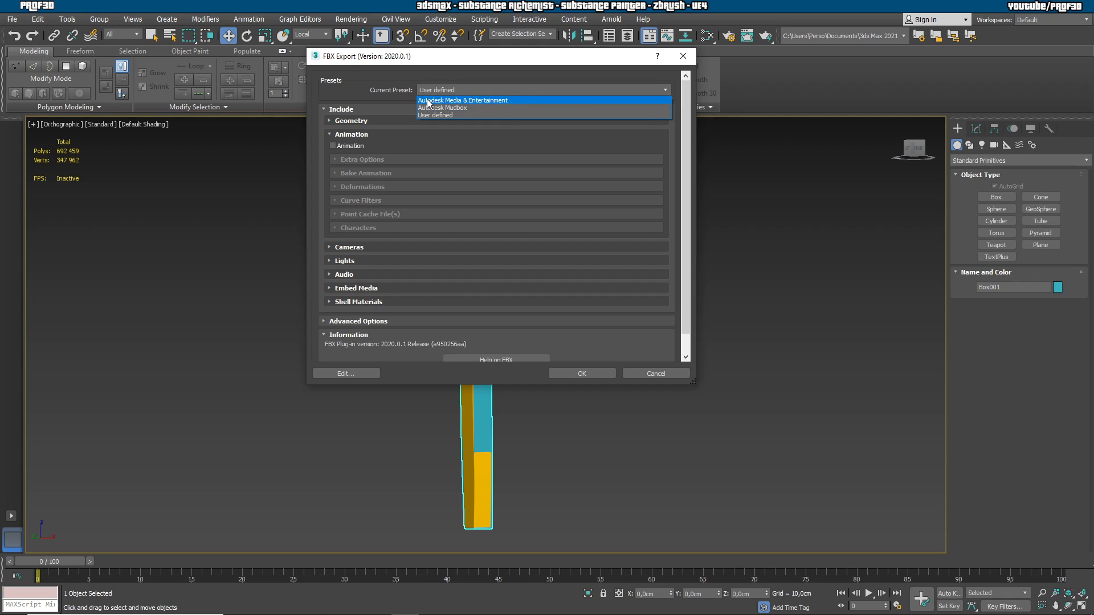
left_click(429, 101)
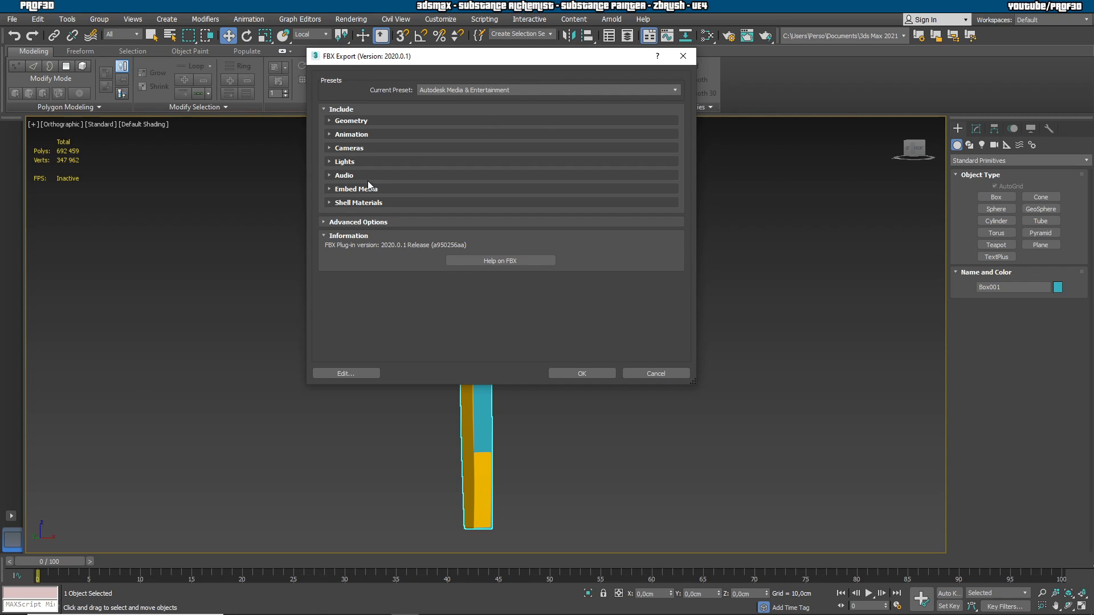
left_click(329, 135)
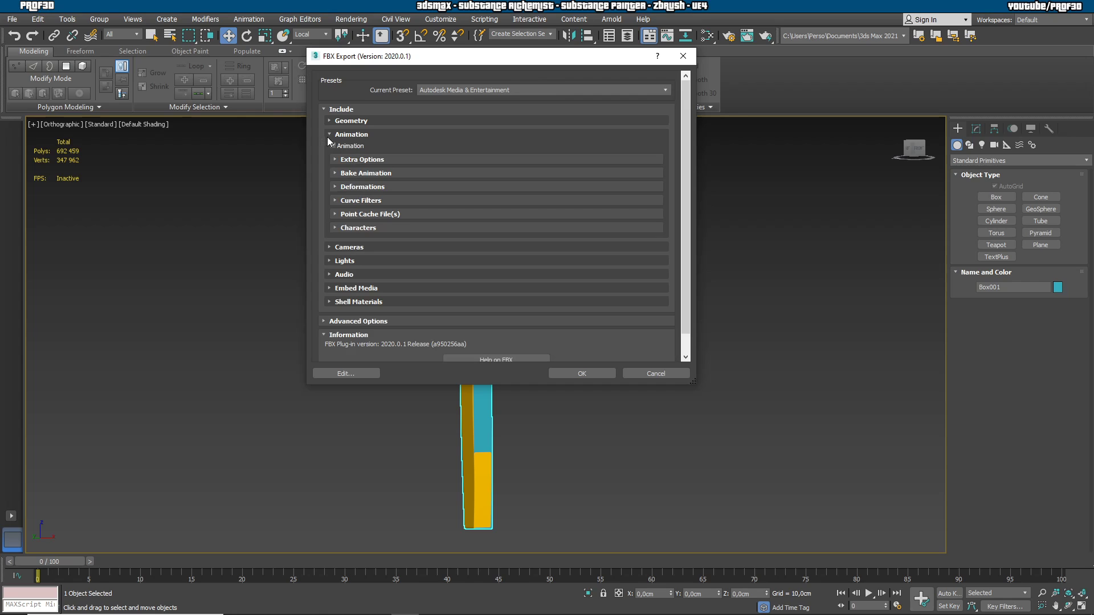
left_click(333, 146)
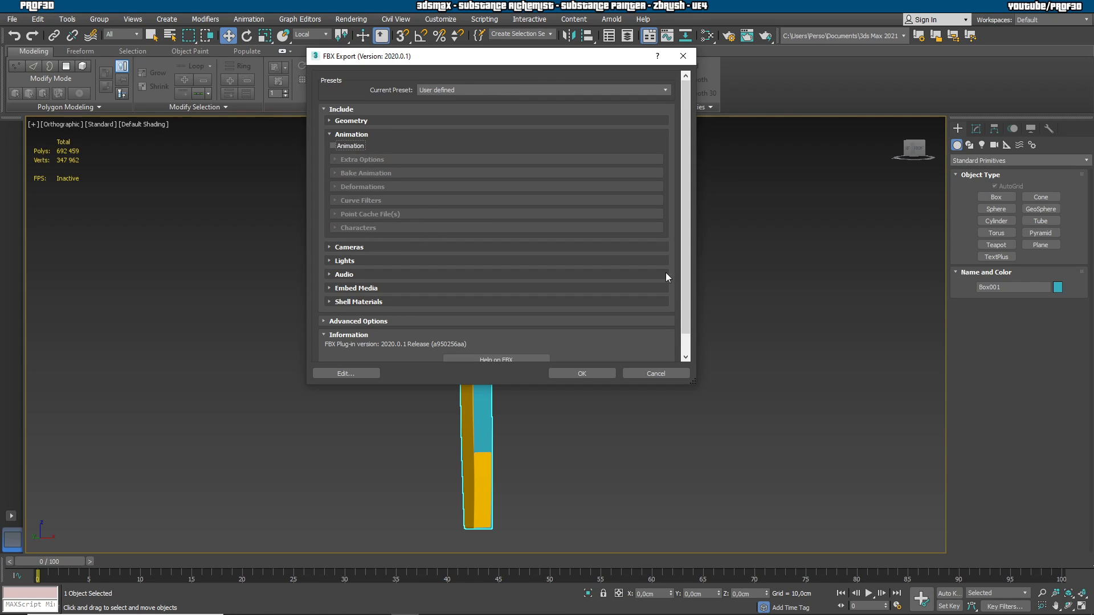
left_click(605, 370)
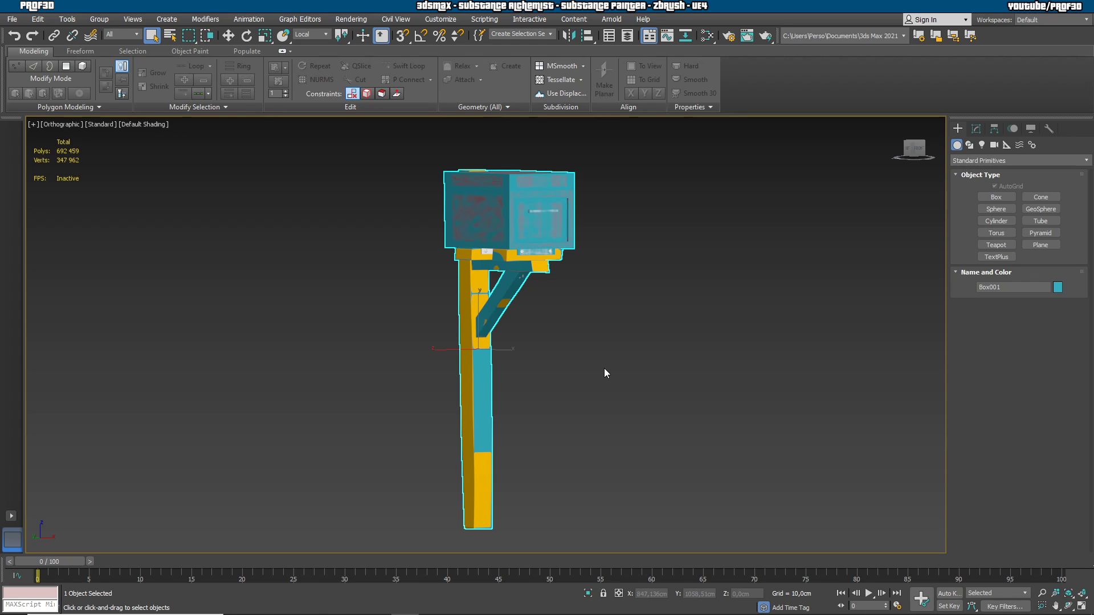
- Clear the low-poly mailbox from the viewport and ungroup the HD mailbox group into separate objects
left_click(604, 369)
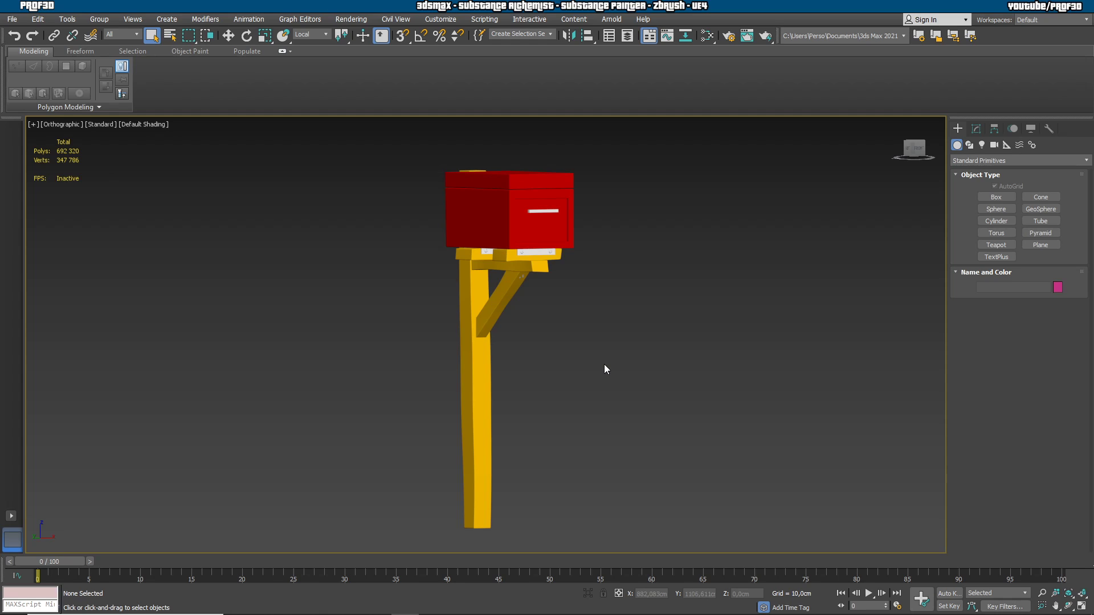
left_click(541, 266)
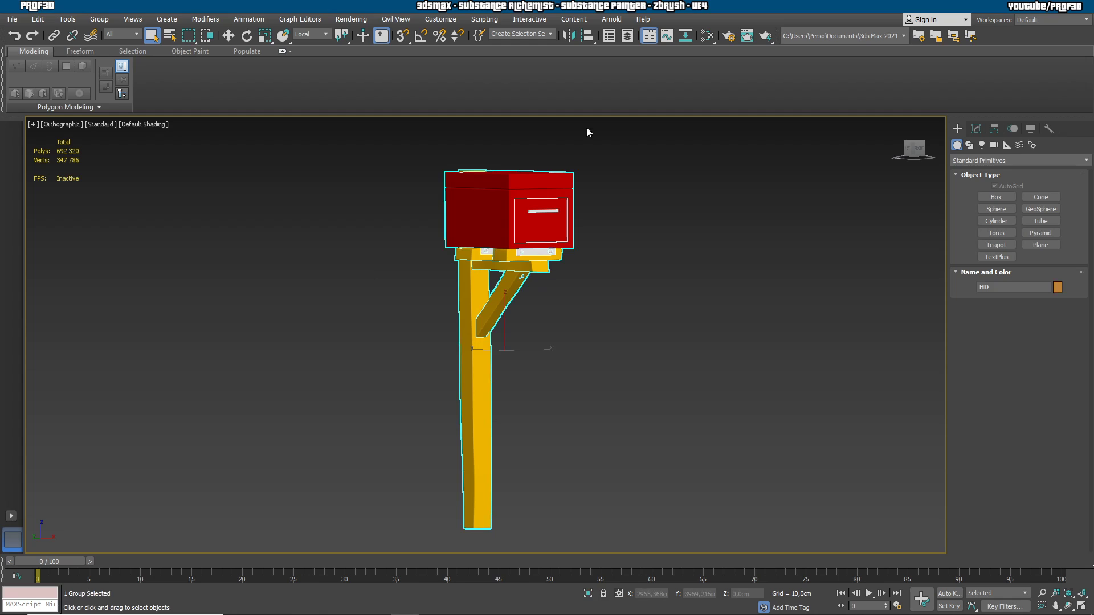
left_click(101, 19)
left_click(94, 45)
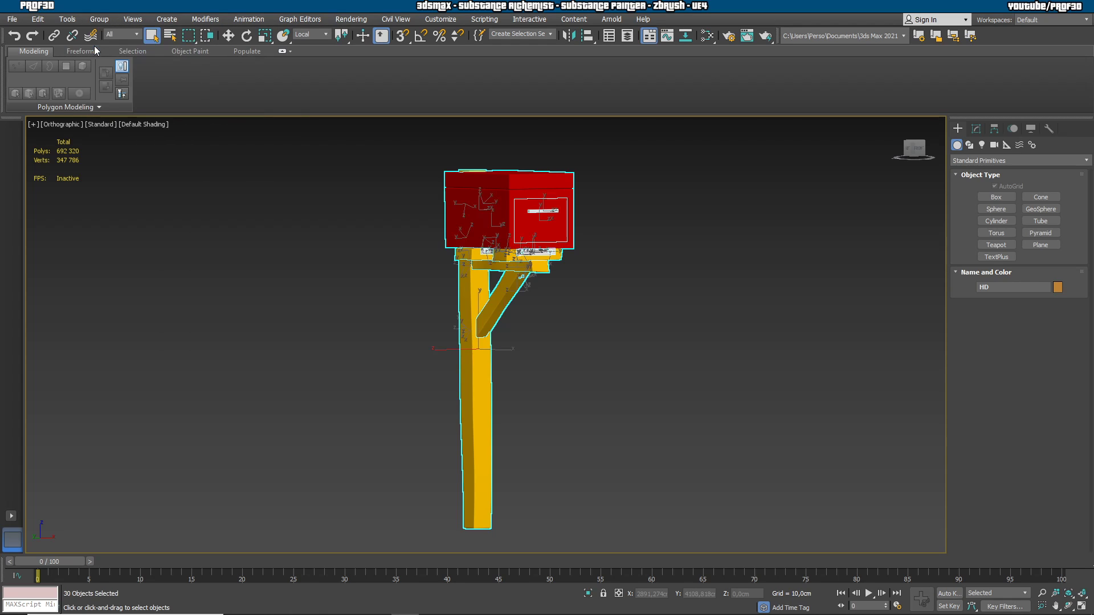
left_click(575, 436)
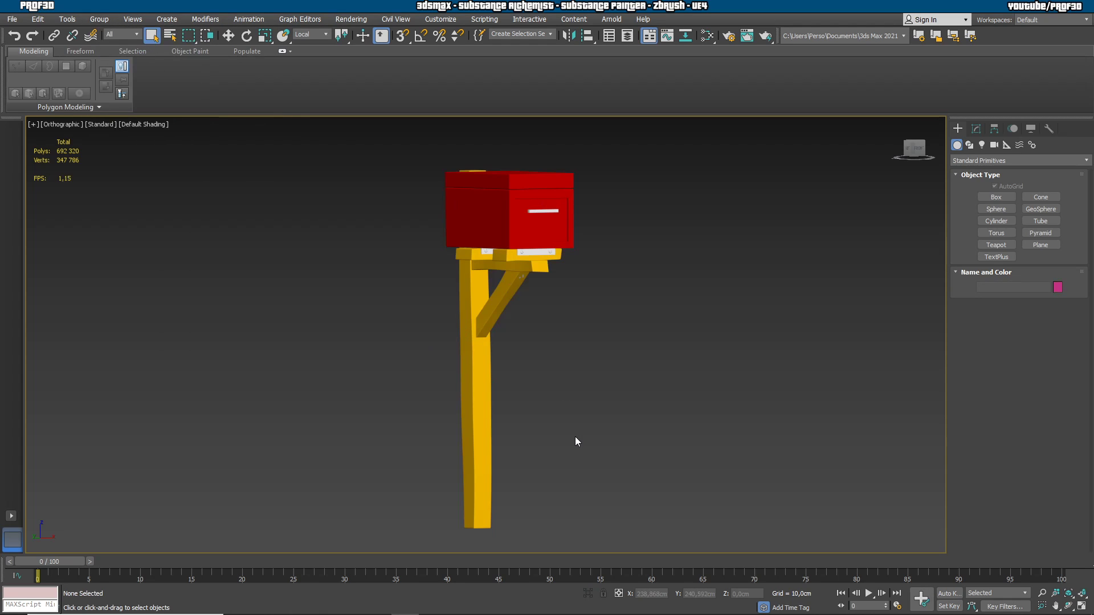
- Collapse the TurboSmooth modifier on the mailbox's vertical post and convert the post to Editable Poly
left_click(480, 417)
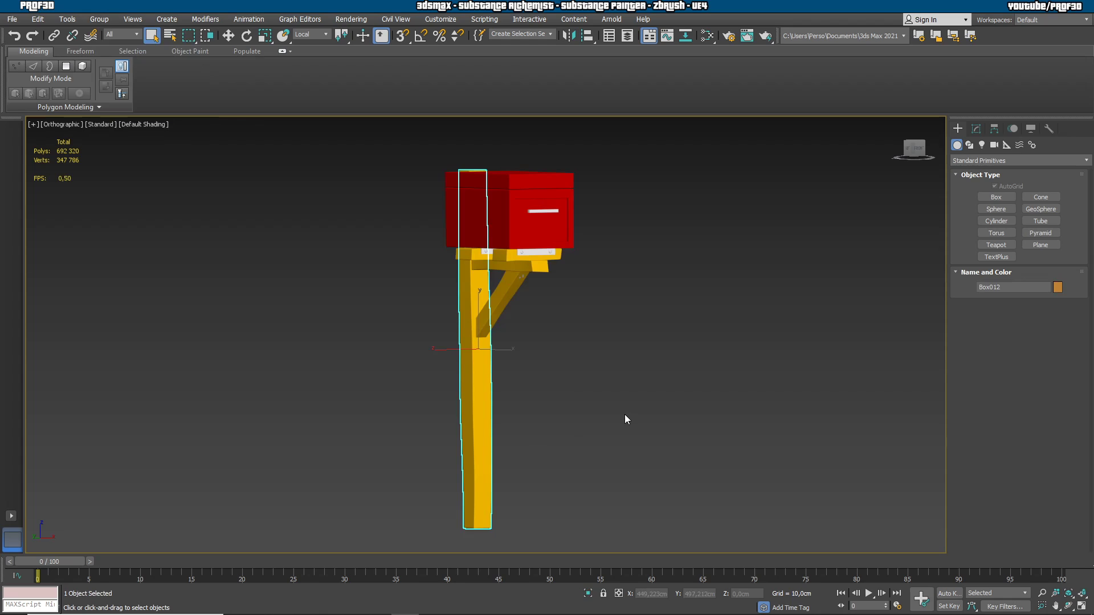
left_click(976, 128)
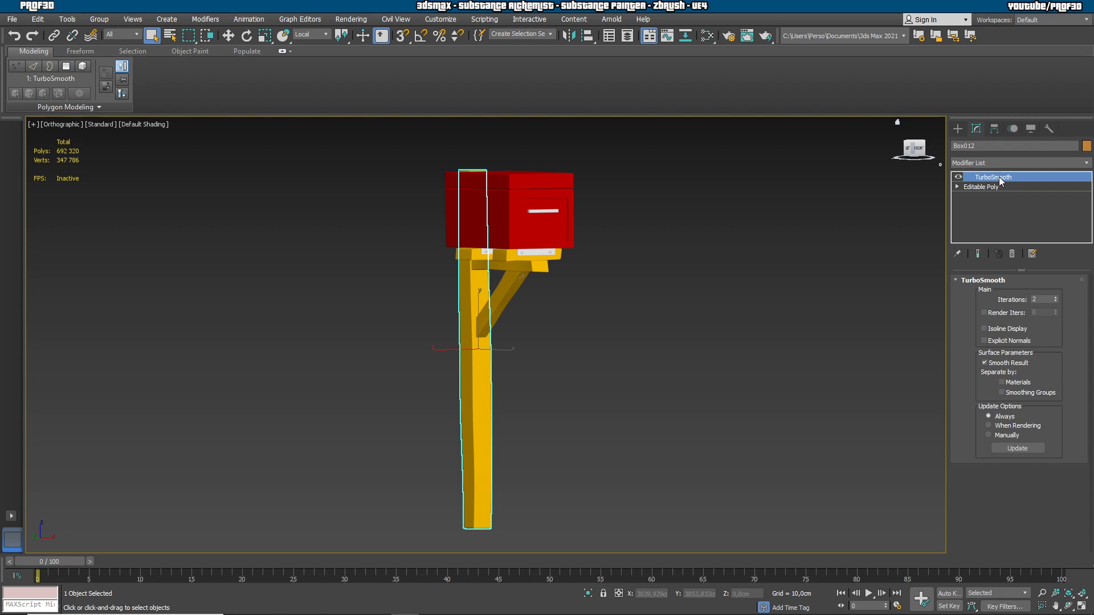
right_click(1000, 178)
left_click(973, 278)
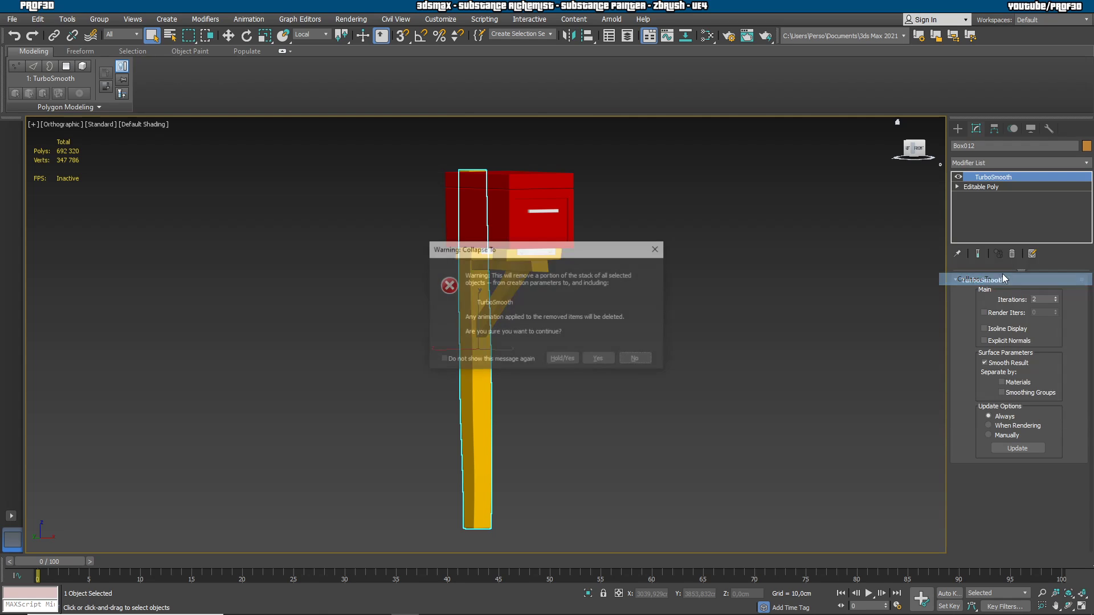
left_click(597, 358)
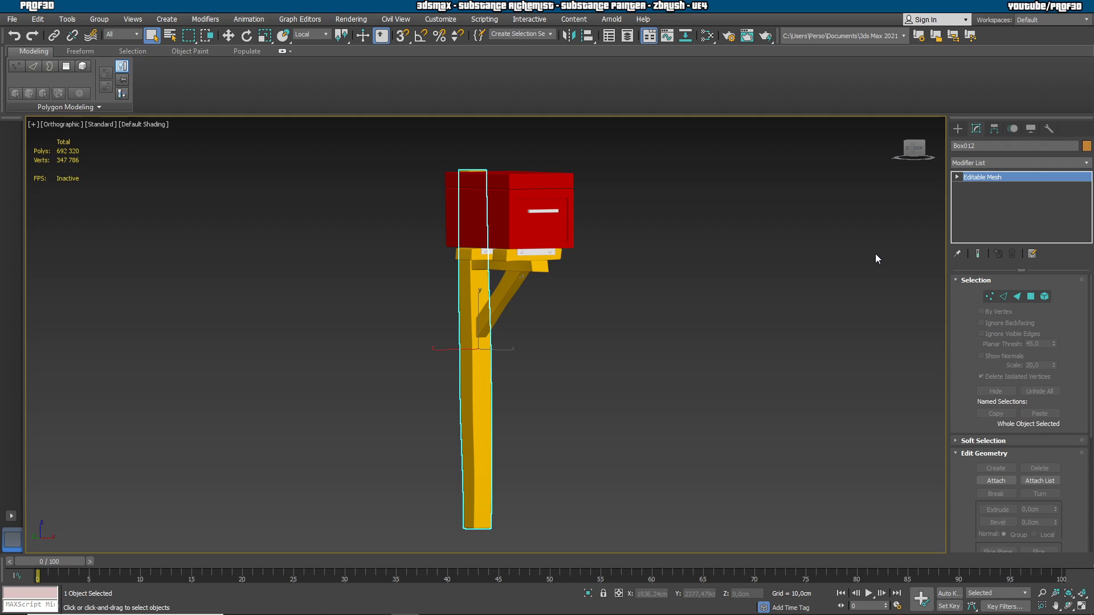
right_click(989, 178)
left_click(1046, 264)
left_click(981, 179)
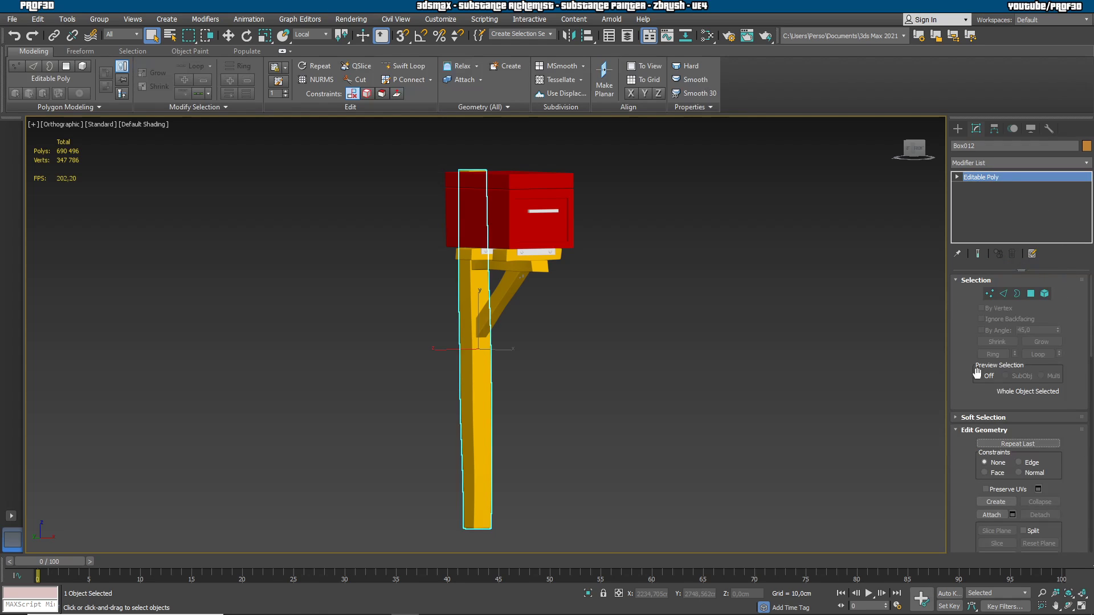
- Attach all the other high-poly mailbox parts to the post, using Match Material IDs to Material with Condense Material and IDs
left_click_drag(963, 384, 963, 314)
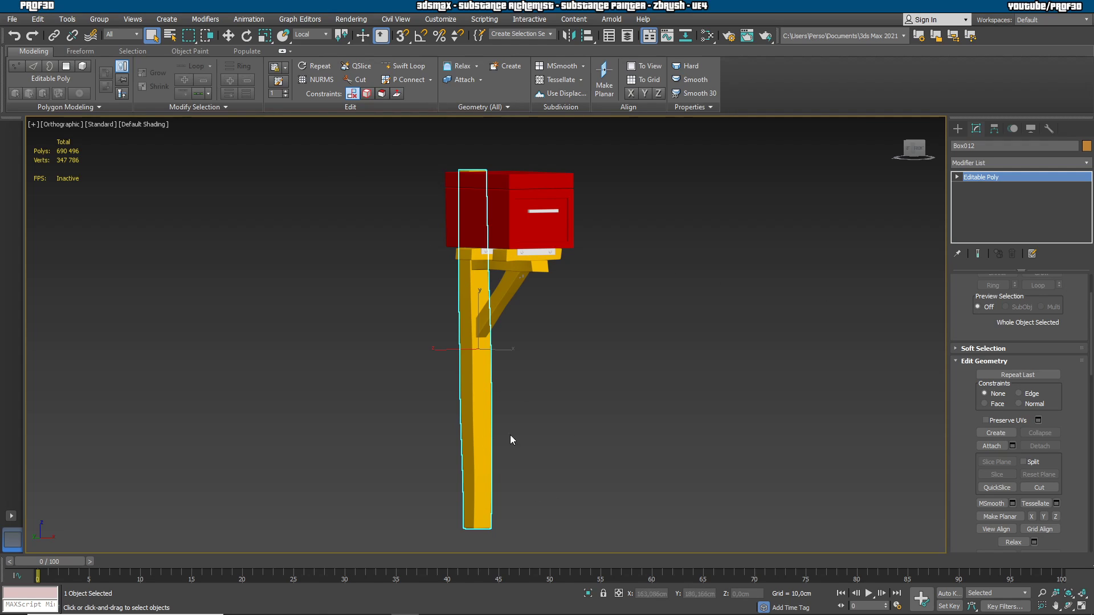
left_click(1012, 446)
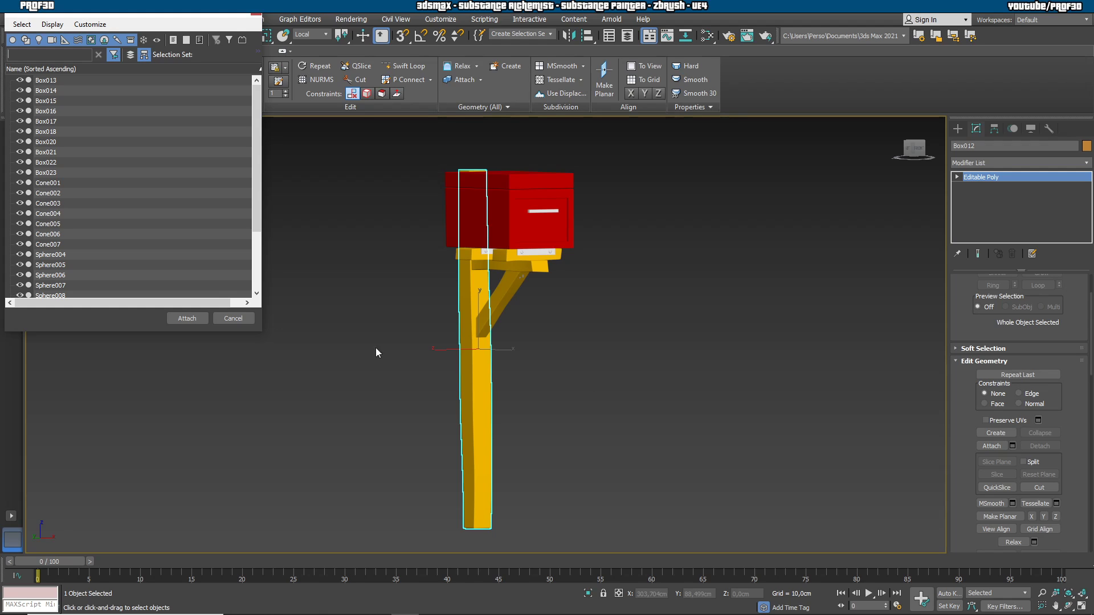
left_click(200, 203)
key("ctrl+a")
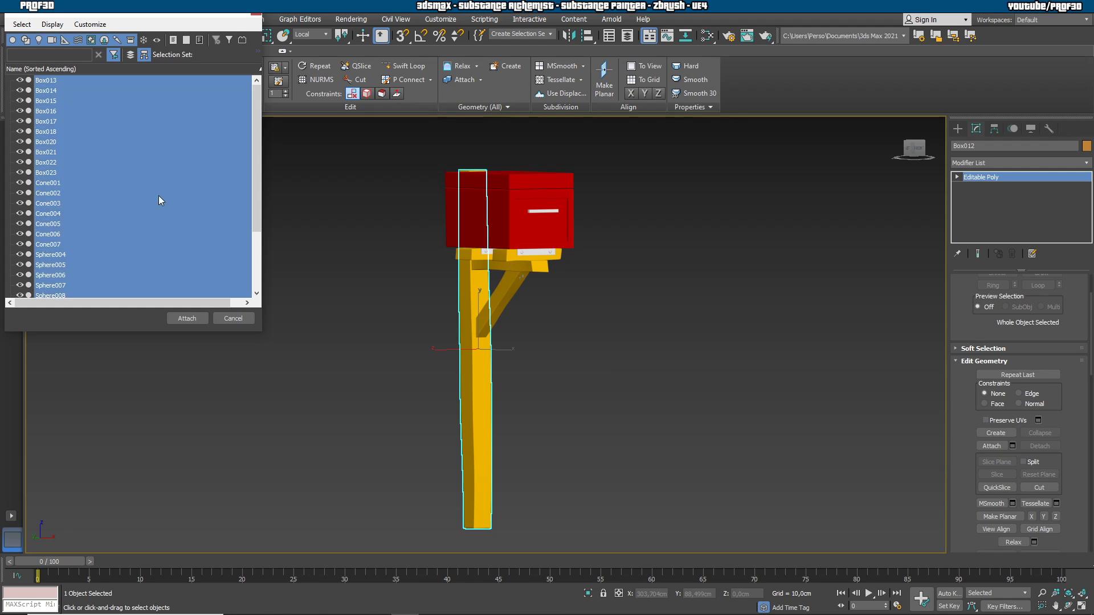
scroll(68, 99, "down", 3)
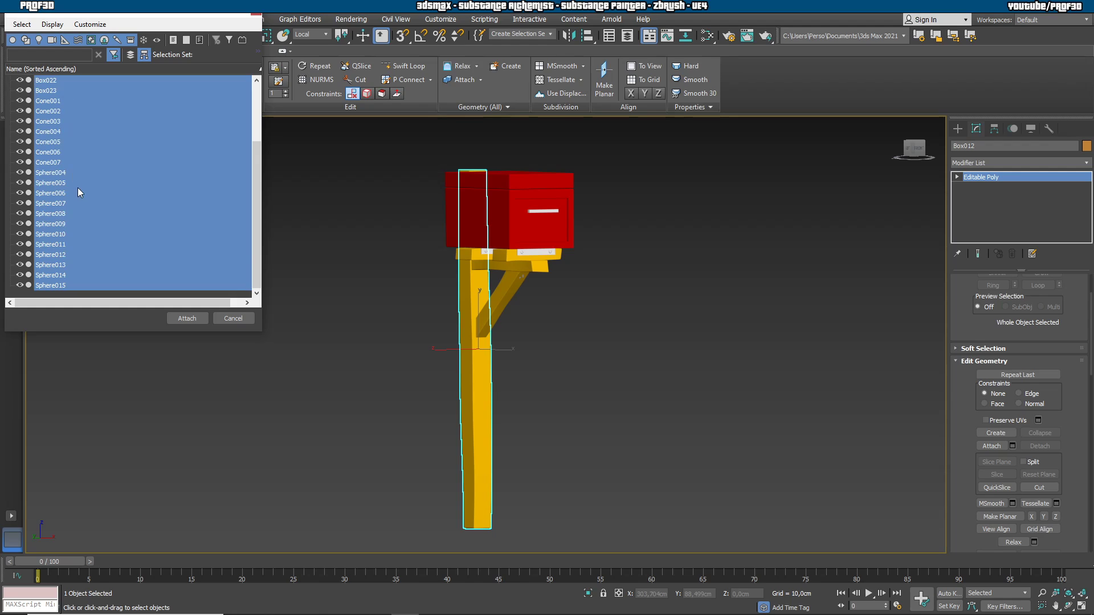
scroll(78, 187, "up", 3)
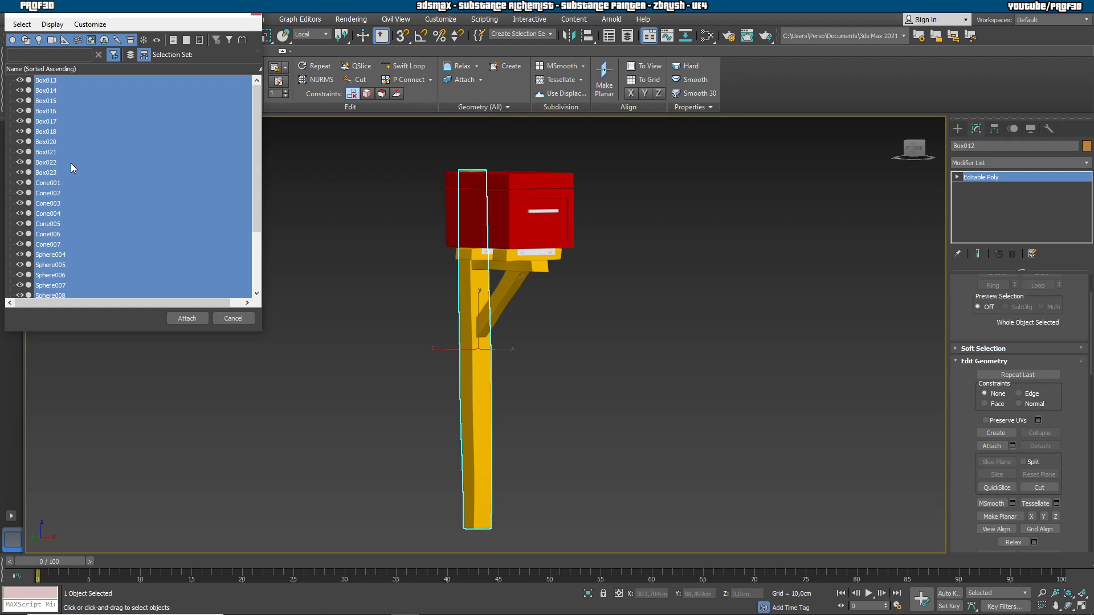
left_click(177, 322)
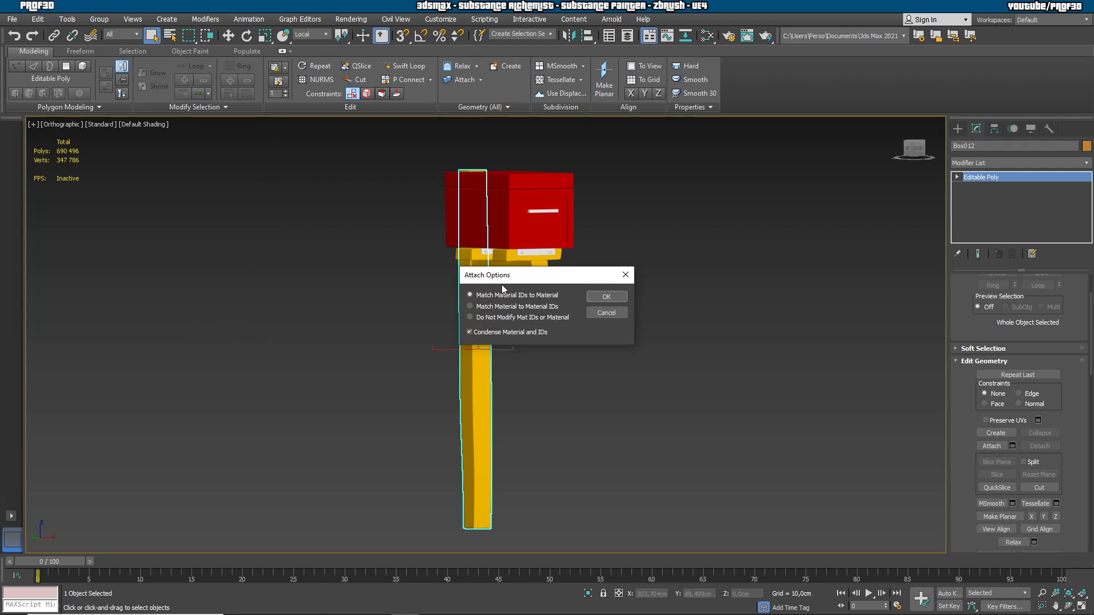
left_click_drag(502, 282, 618, 282)
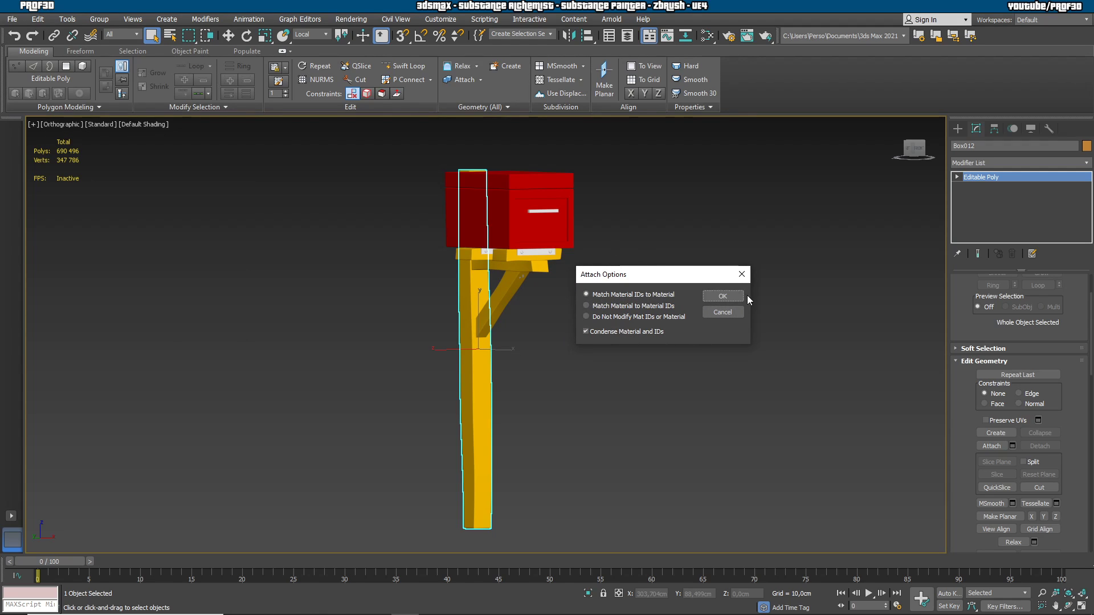
left_click(722, 297)
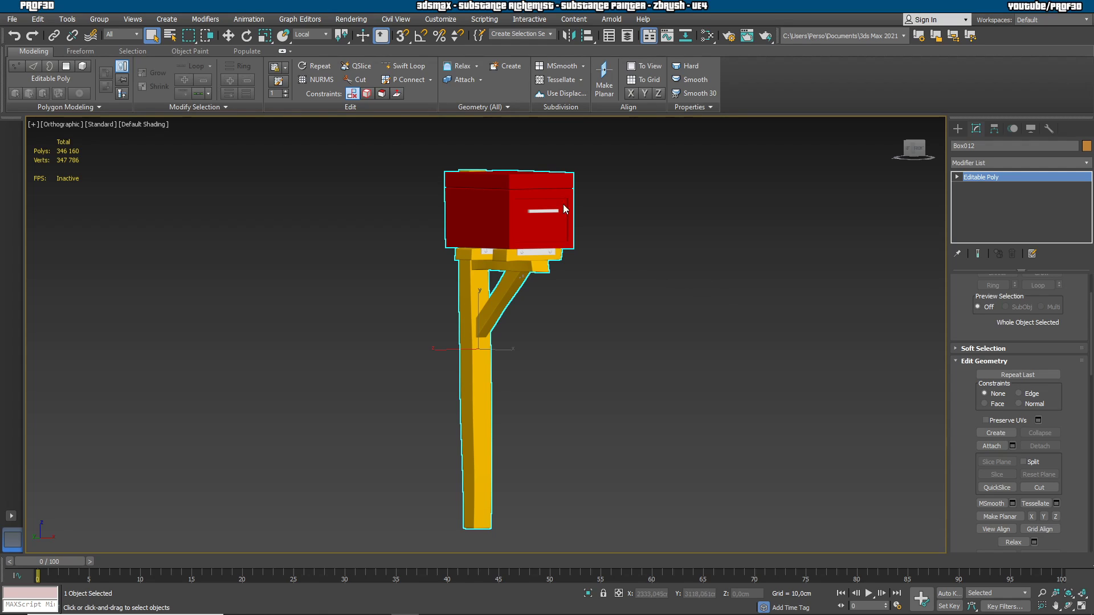
- Export the selected high-poly mailbox as the FBX file MailBoxHD in the LD HD folder, keeping the current export settings
left_click(11, 19)
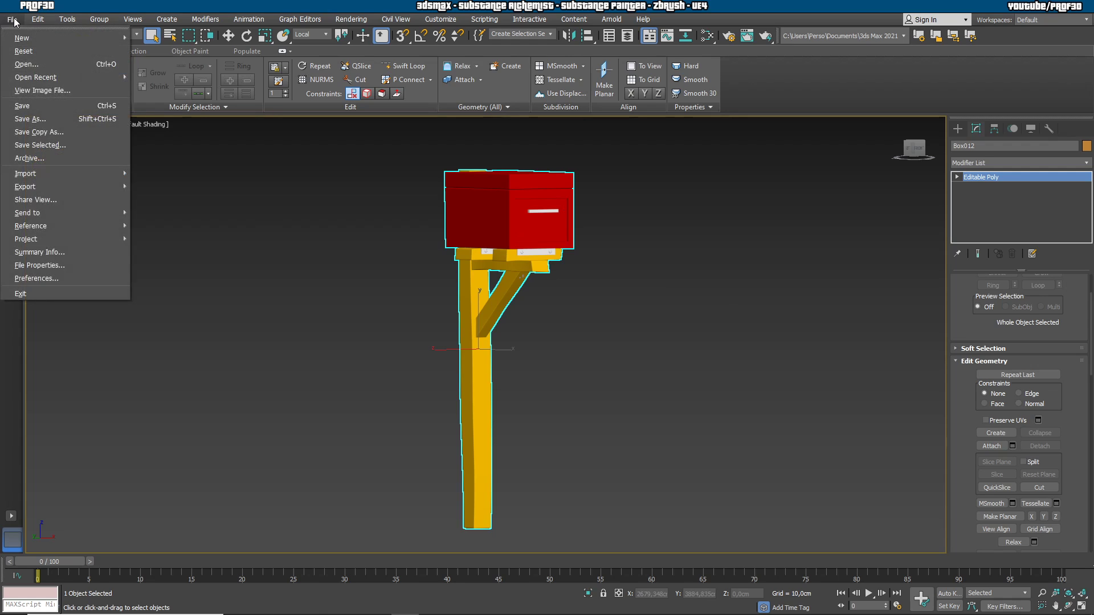
mouse_move(35, 188)
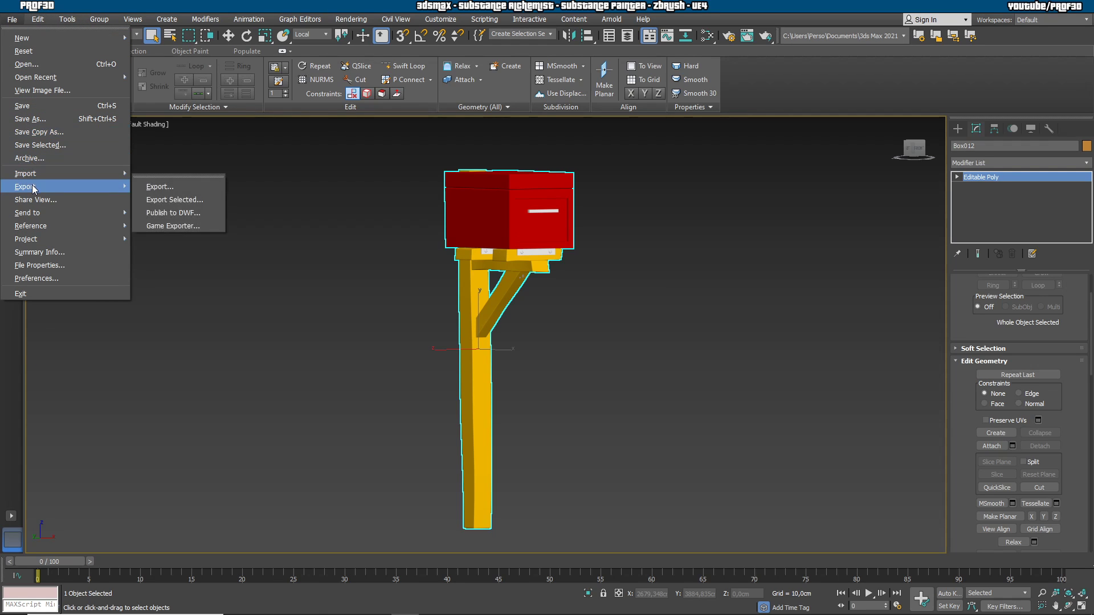
left_click(170, 199)
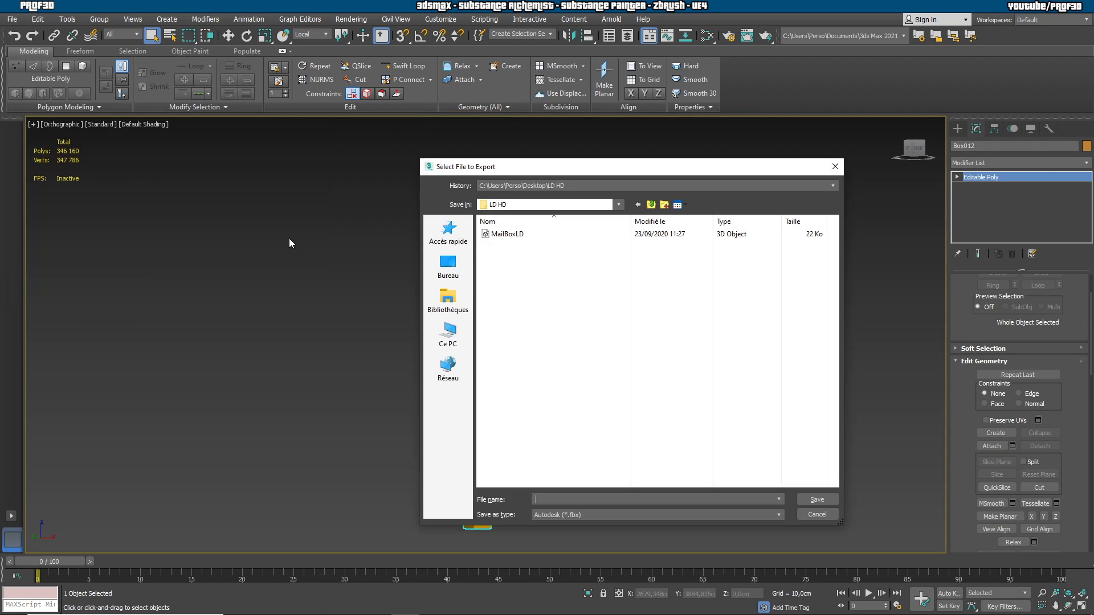
left_click(518, 237)
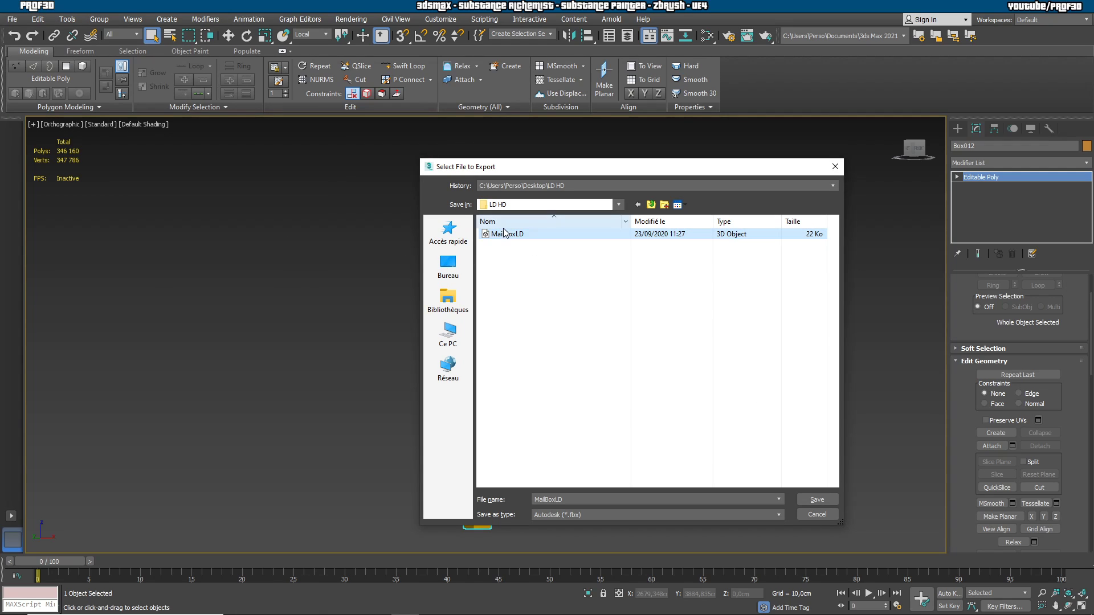
left_click(566, 503)
left_click_drag(556, 500, 579, 501)
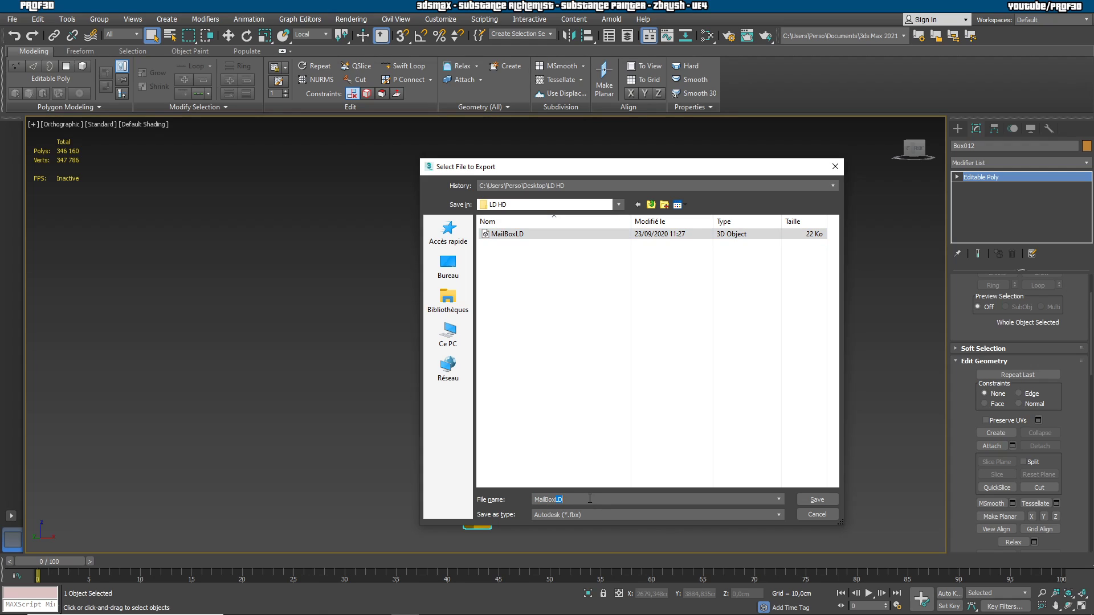
type("H")
left_click(817, 500)
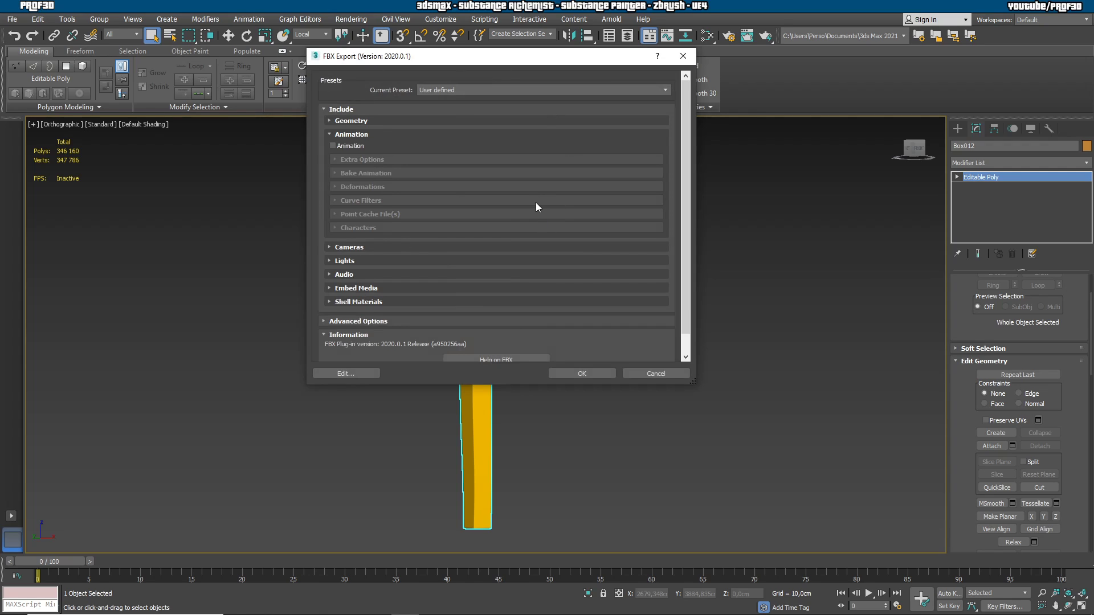
left_click(587, 375)
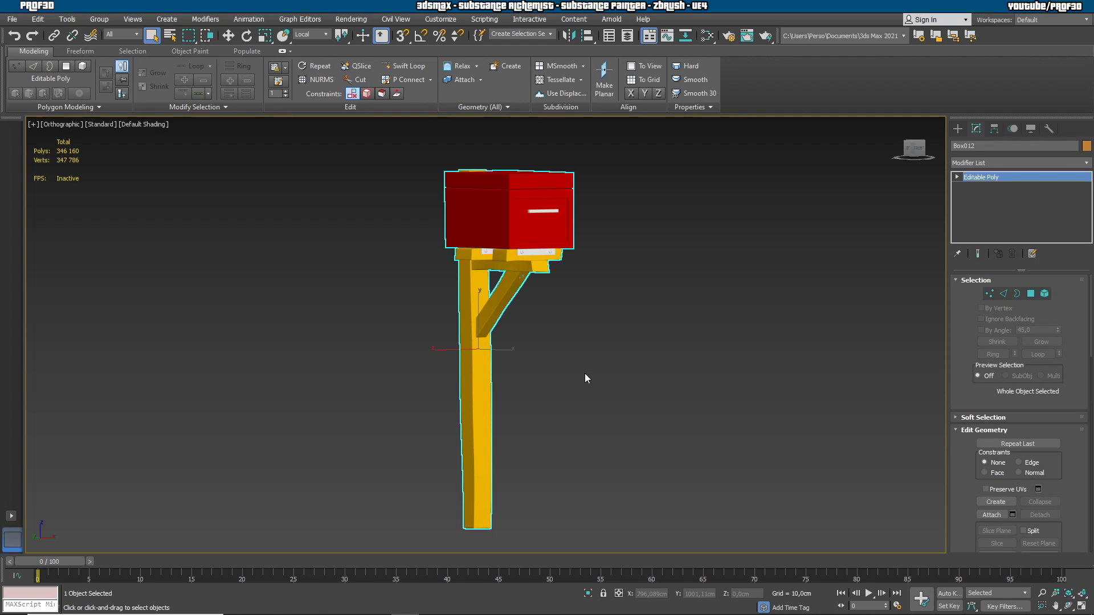
- Switch to Substance Painter and set up a new project with the Unreal Engine 4 template and MailBoxLD.fbx as its mesh
left_click(463, 604)
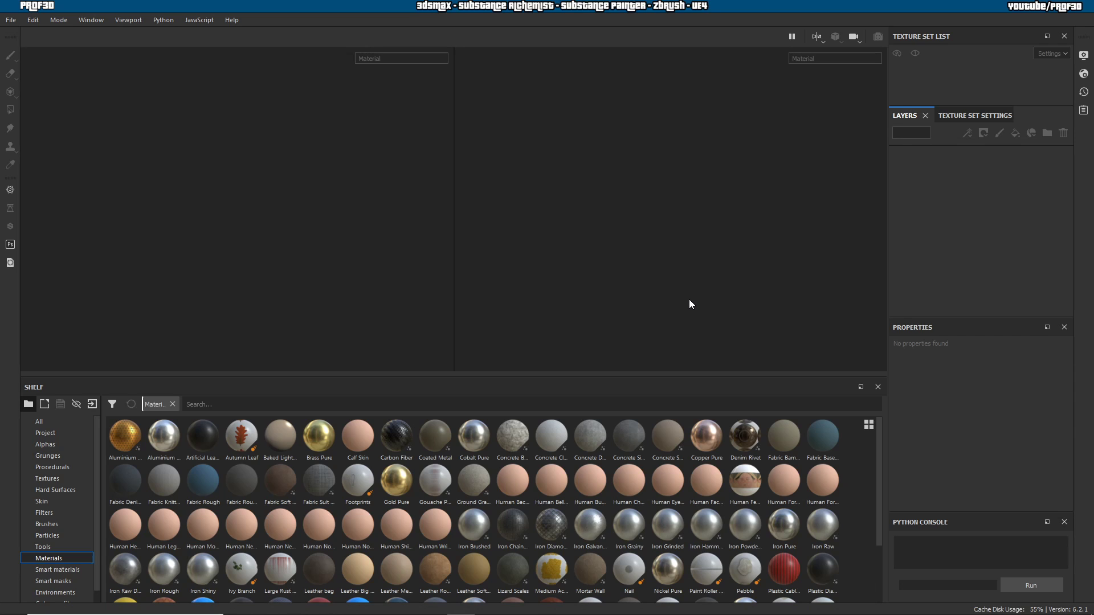
left_click_drag(660, 376, 659, 442)
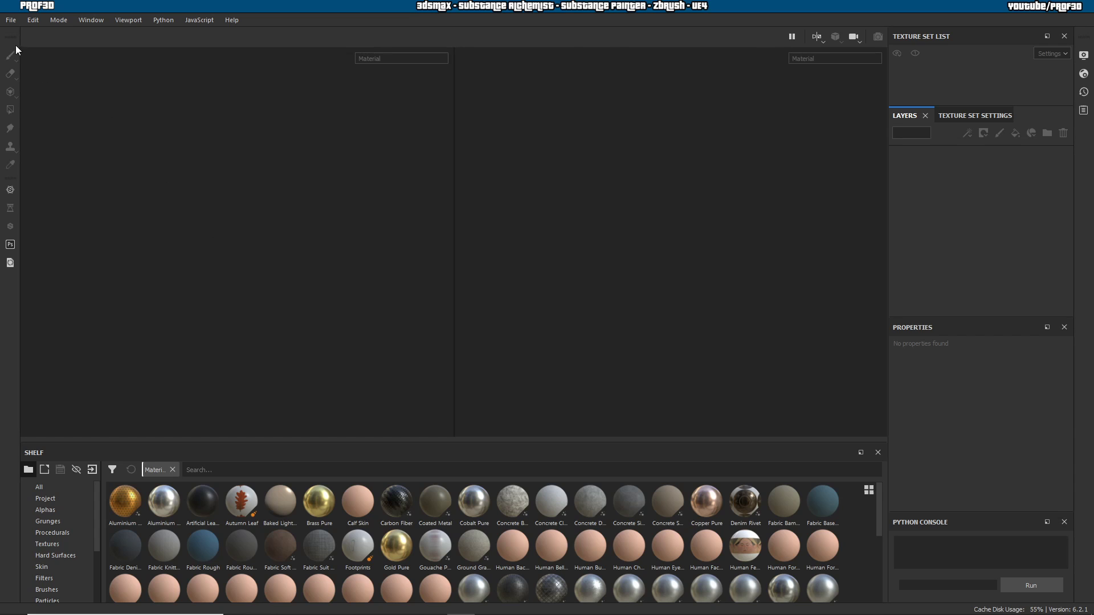
left_click(8, 21)
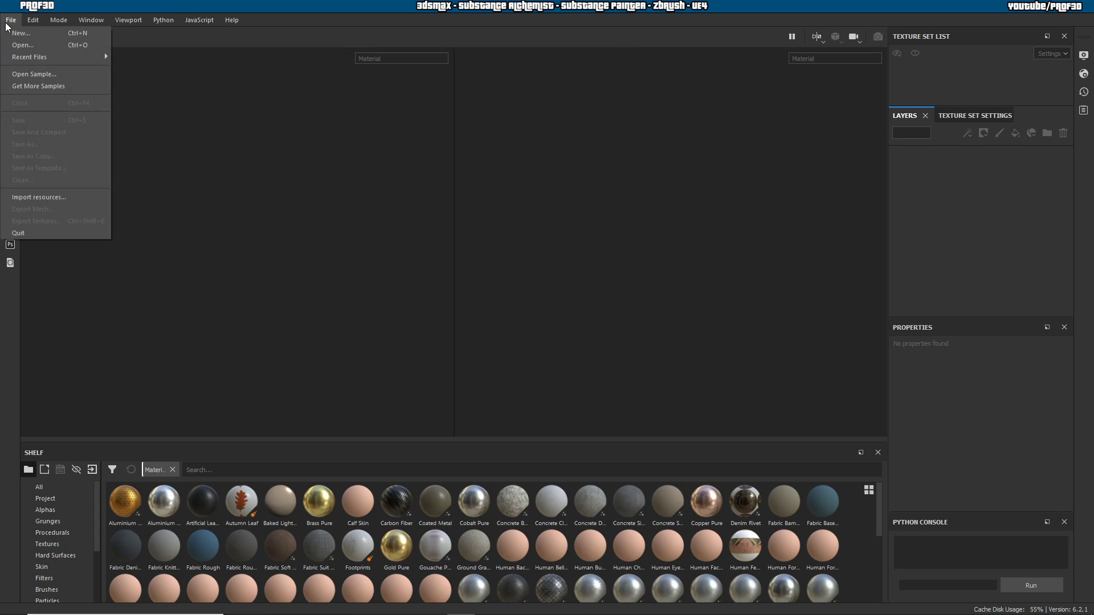
left_click(19, 34)
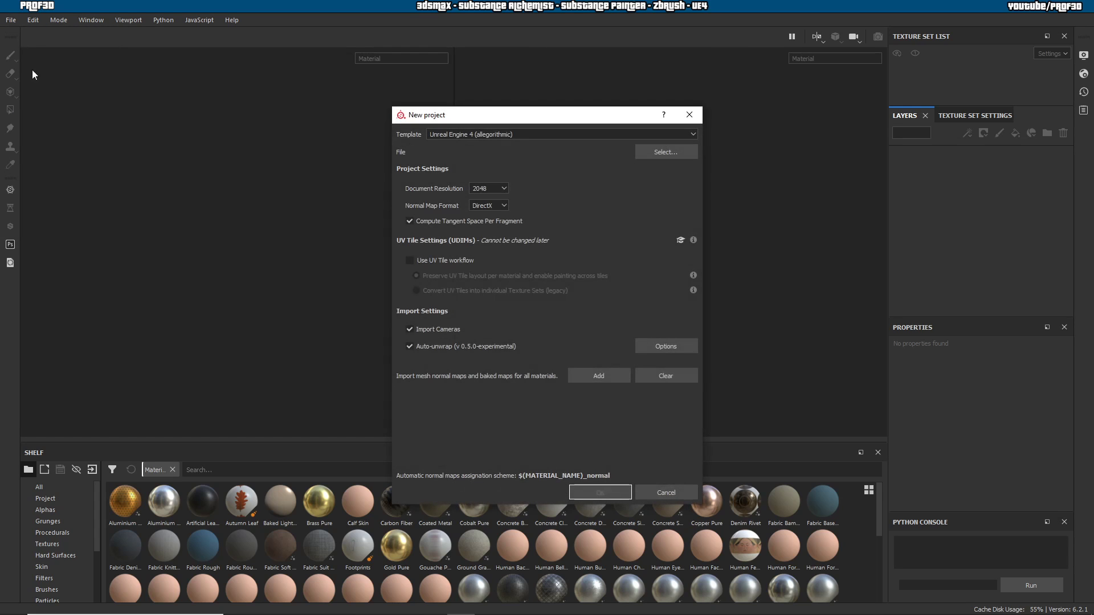
left_click(445, 136)
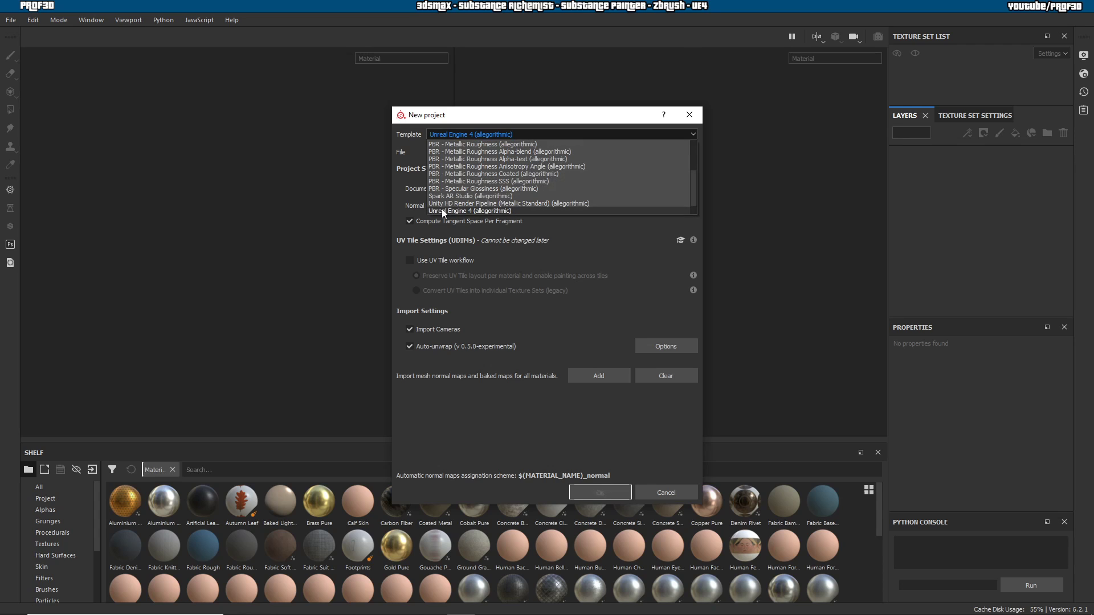
left_click(579, 245)
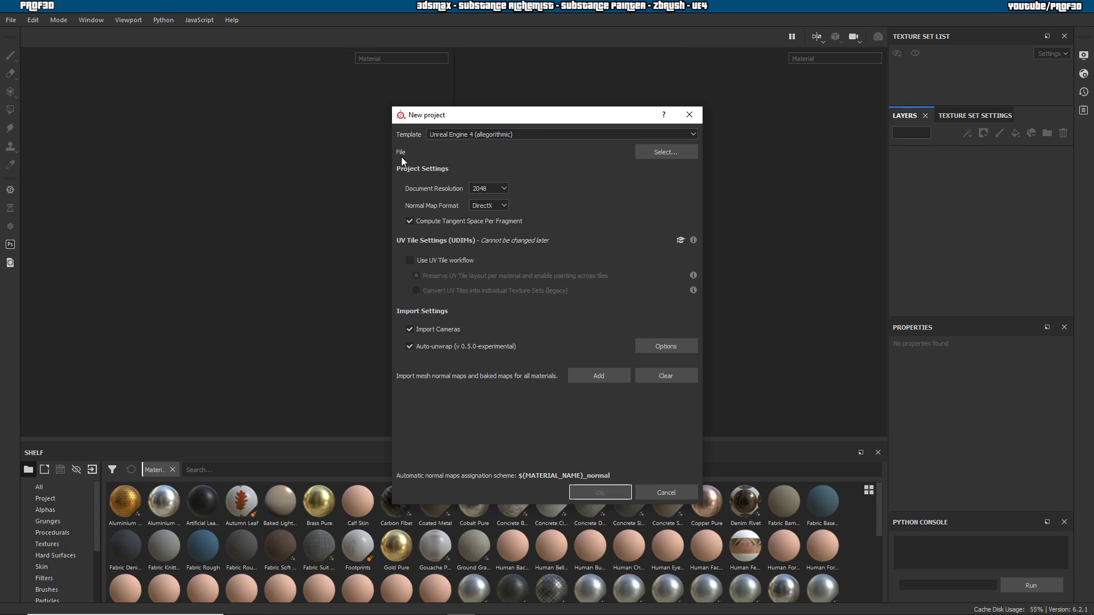
left_click(670, 152)
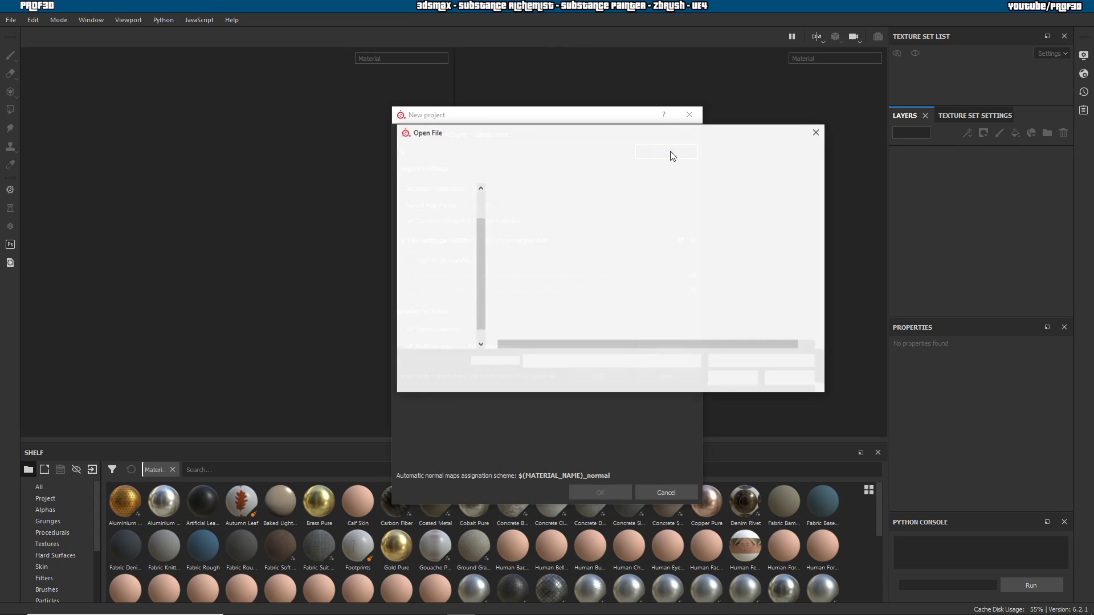
left_click(544, 218)
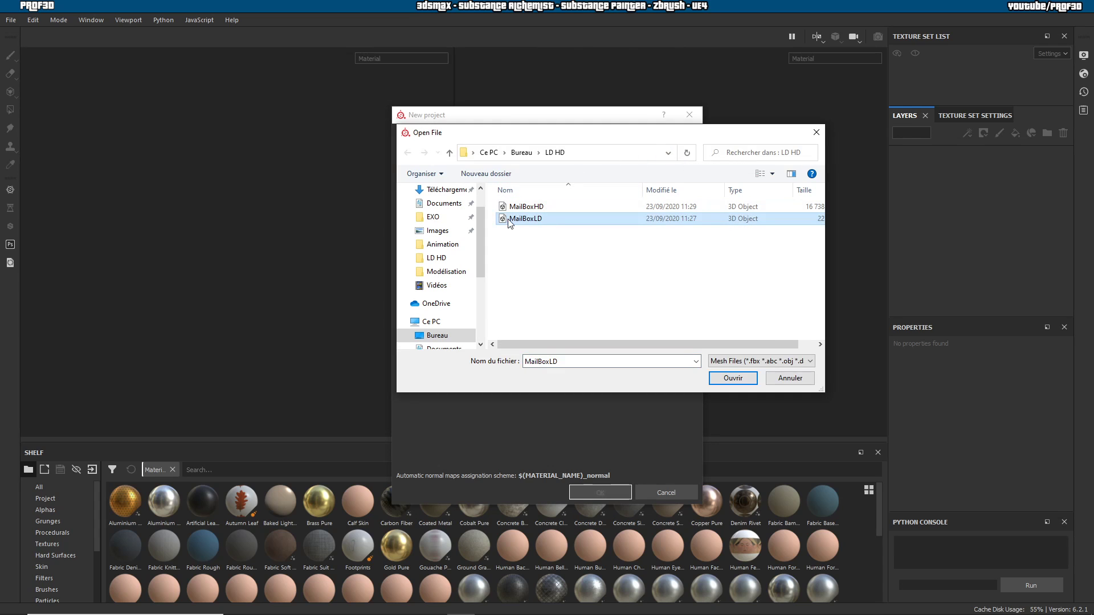
left_click(733, 378)
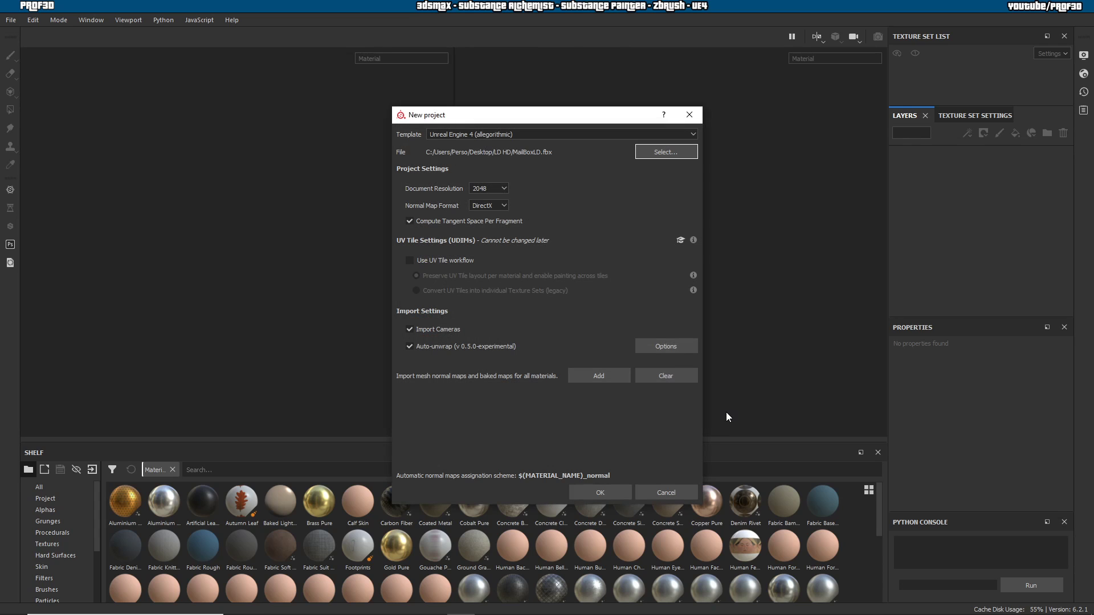
- Keep the document resolution at 2048 and create the project
left_click(483, 188)
left_click(484, 188)
left_click(486, 190)
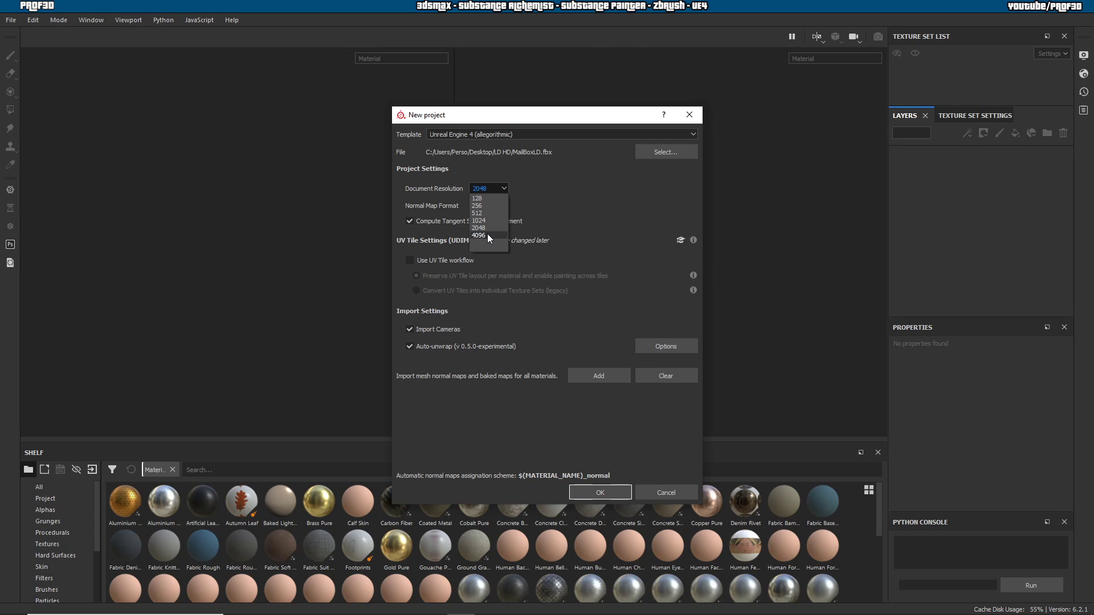
left_click(507, 188)
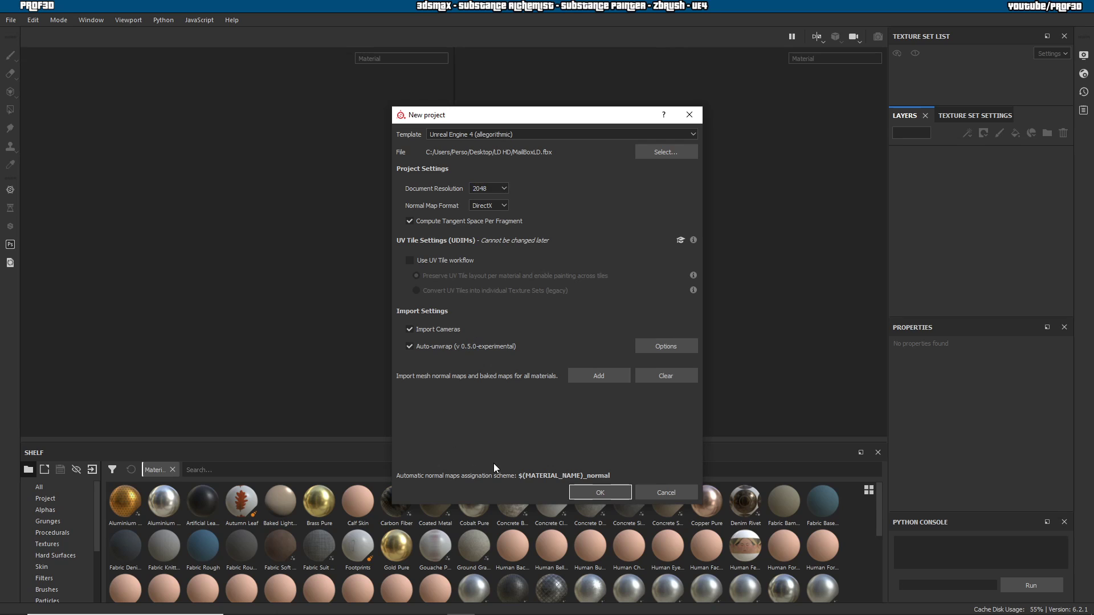
left_click(588, 493)
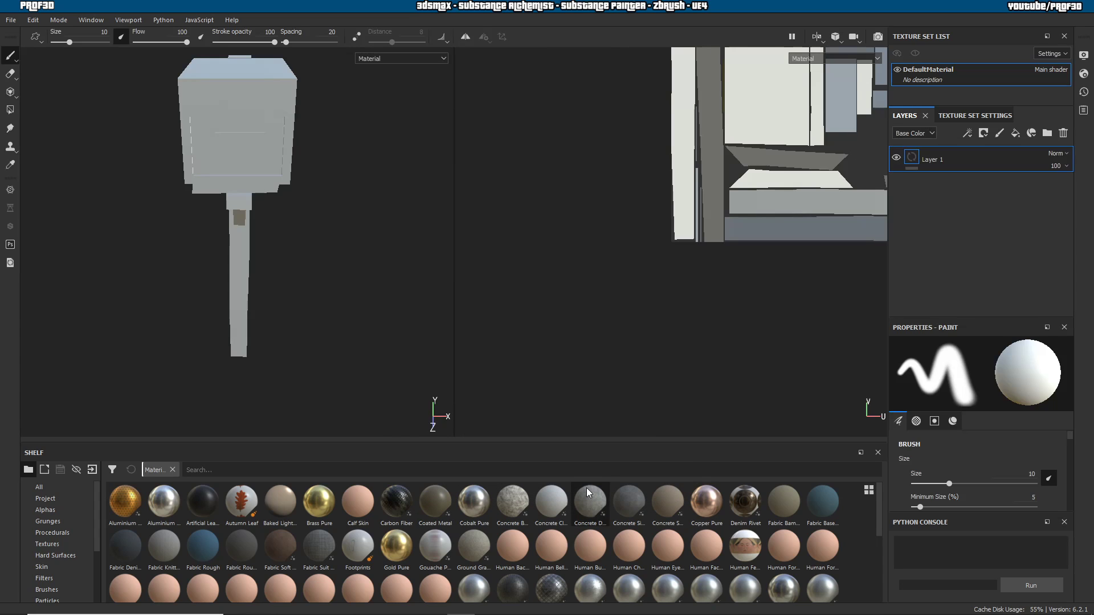
- Examine the imported low-poly mailbox from several angles and its complete UV layout
left_click_drag(290, 298, 297, 147, "alt")
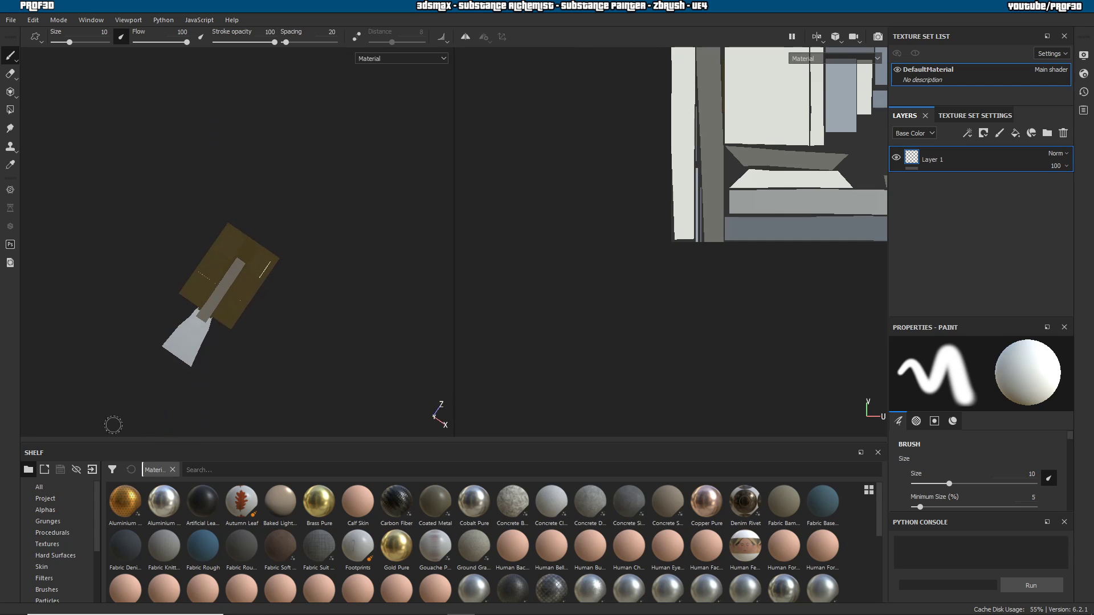
left_click_drag(350, 183, 467, 294, "alt")
scroll(724, 170, "down", 5)
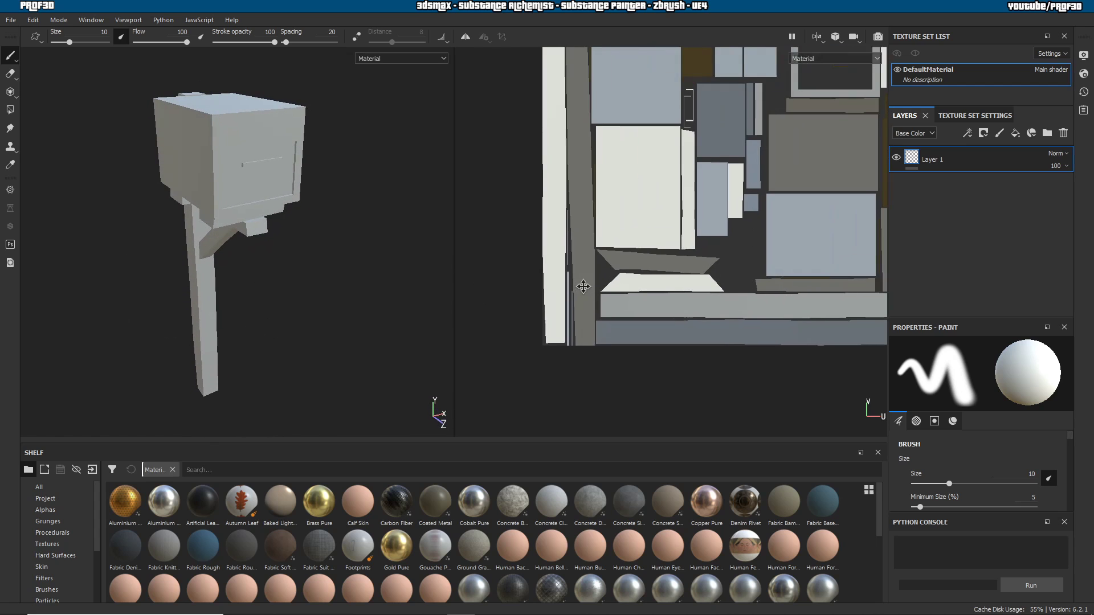
middle_click_drag(773, 194, 726, 257)
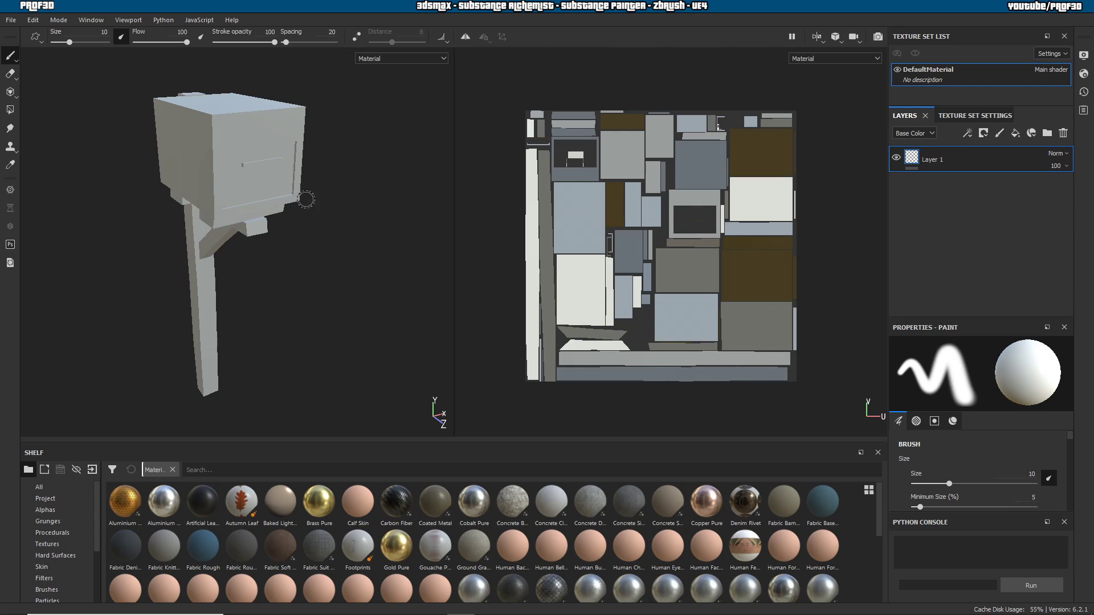
- Open mesh map baking for the DefaultMaterial texture set and add MailBoxHD as the high definition mesh
left_click(987, 115)
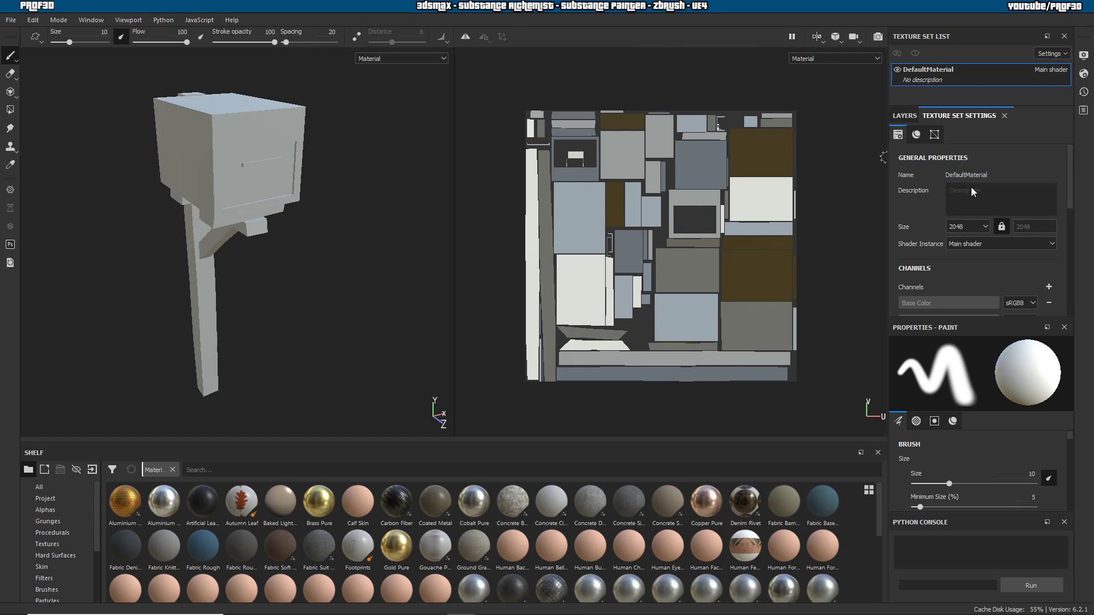
left_click(986, 227)
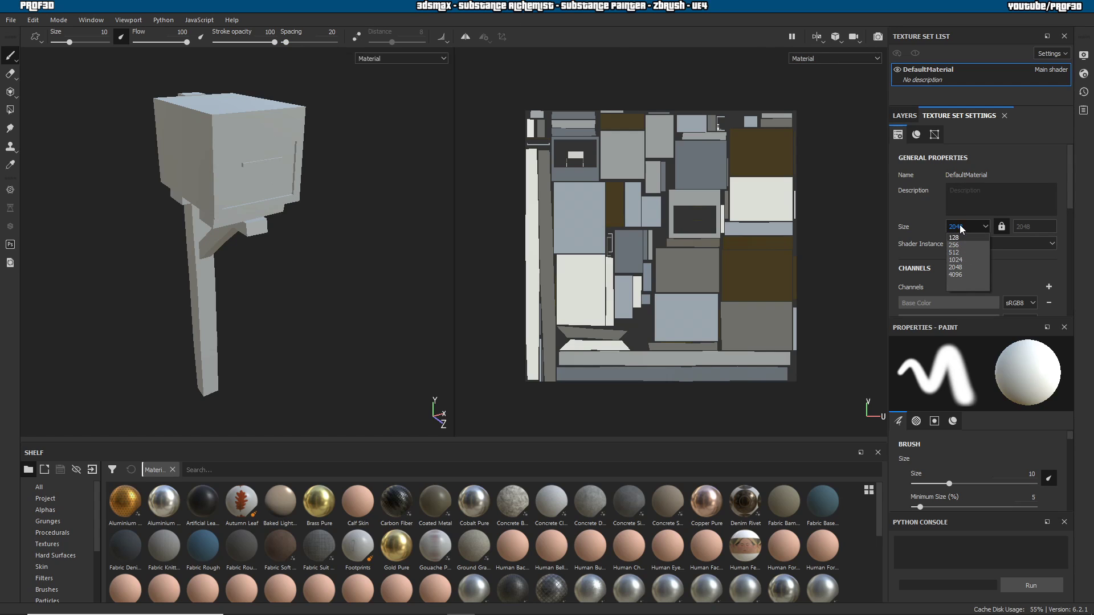
left_click(921, 207)
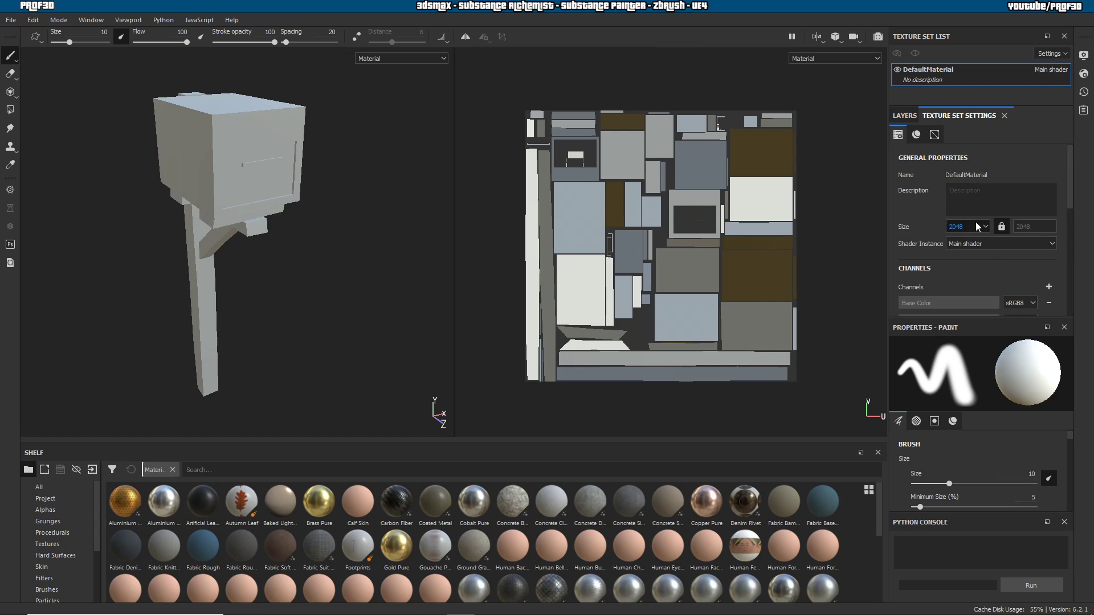
scroll(1078, 188, "down", 1)
scroll(1079, 188, "down", 10)
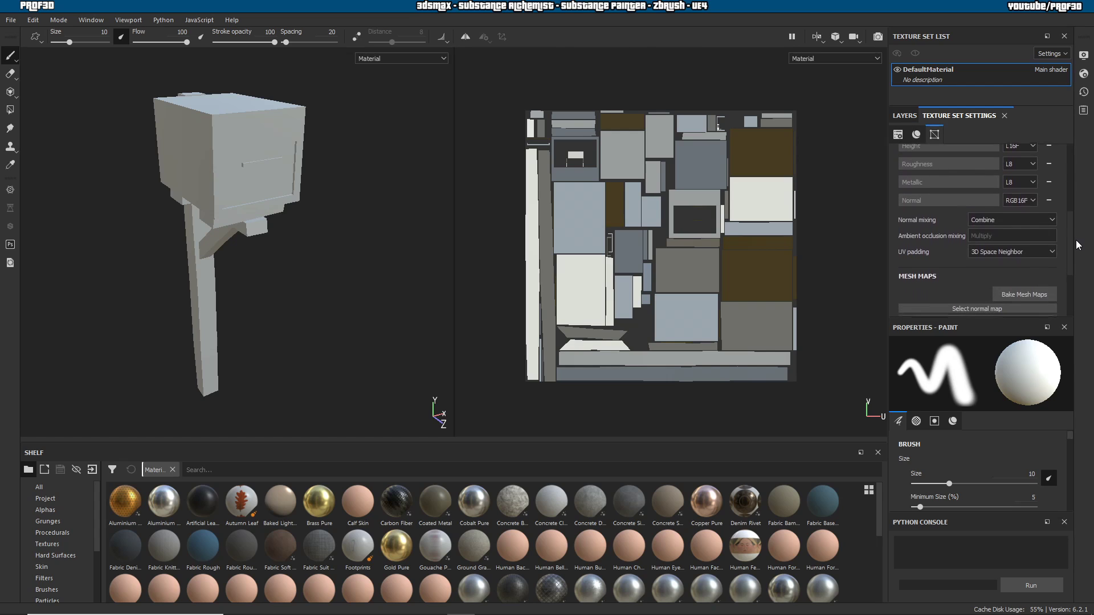
scroll(1072, 262, "down", 2)
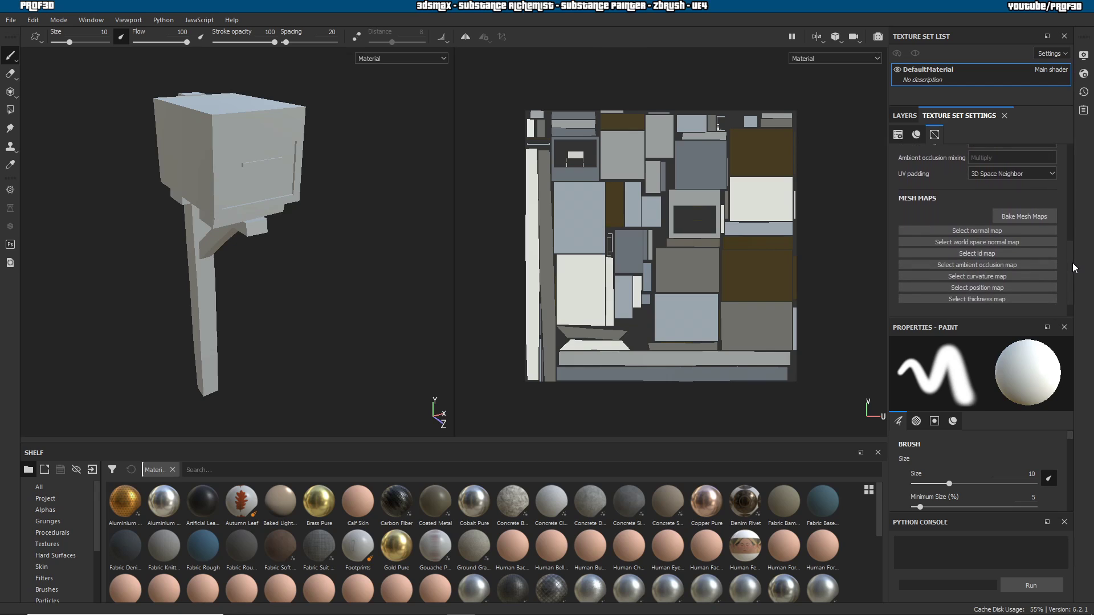
left_click(1020, 215)
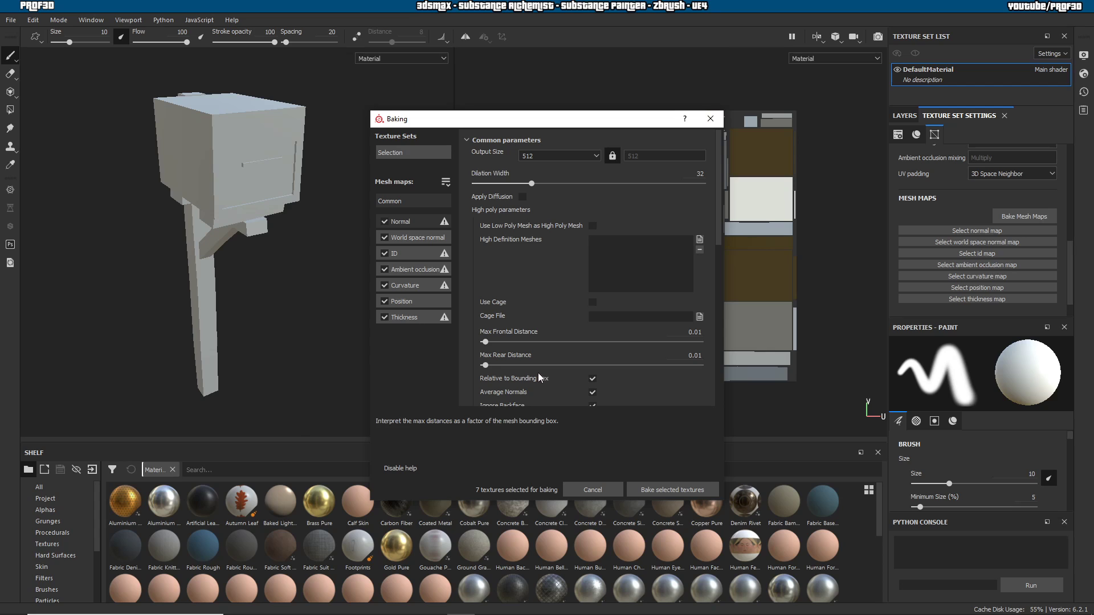
left_click(699, 240)
left_click(532, 211)
left_click(699, 382)
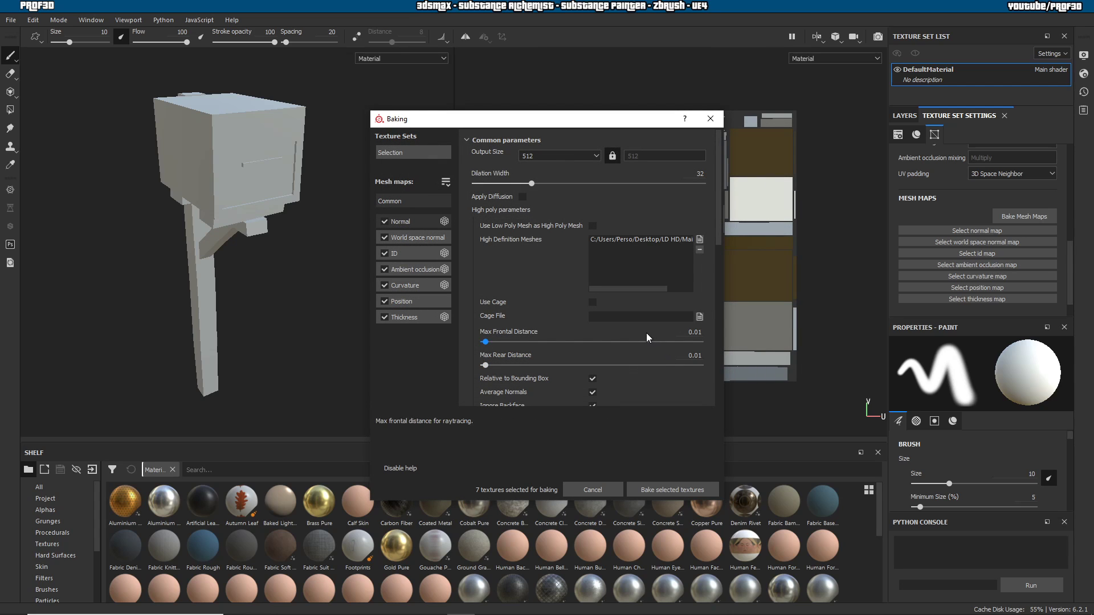
- Set the baking output size to 1024 and the dilation width to 16
left_click(536, 157)
left_click(535, 209)
left_click(552, 156)
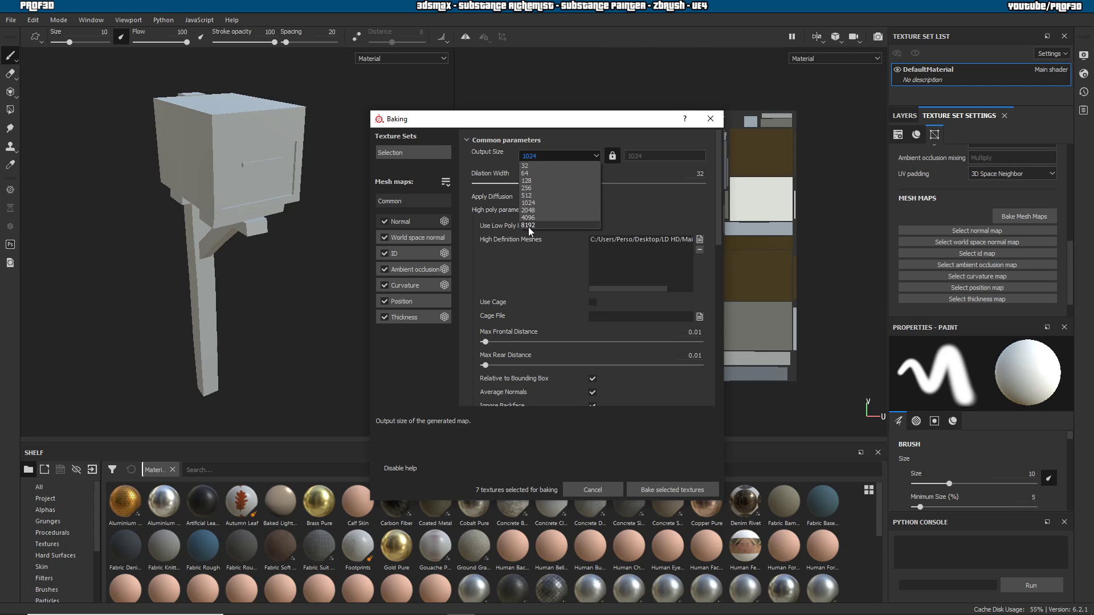
left_click(599, 152)
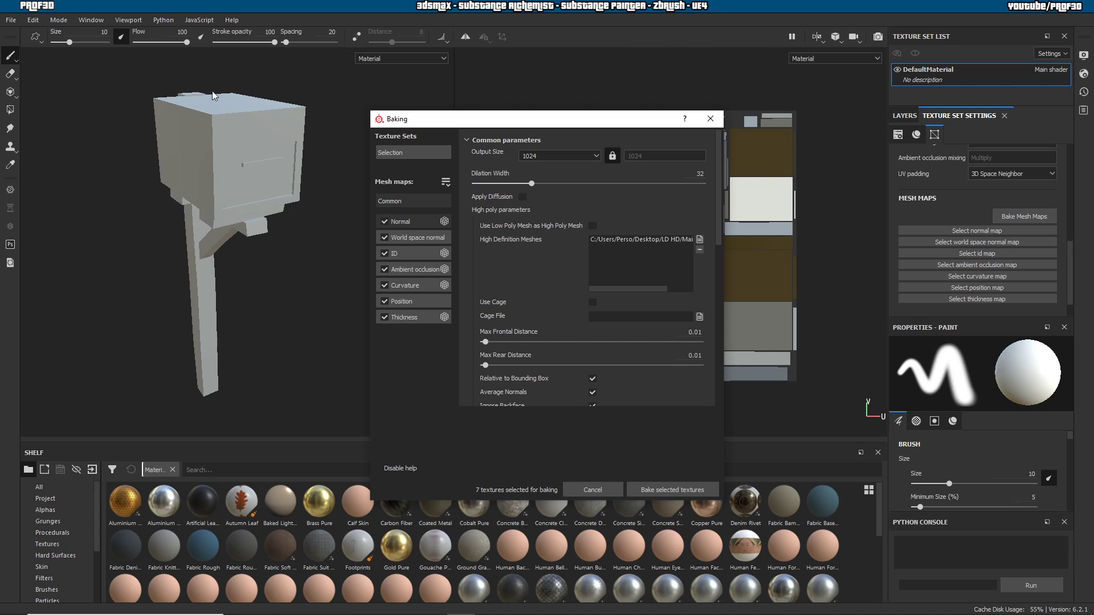
left_click_drag(531, 181, 528, 180)
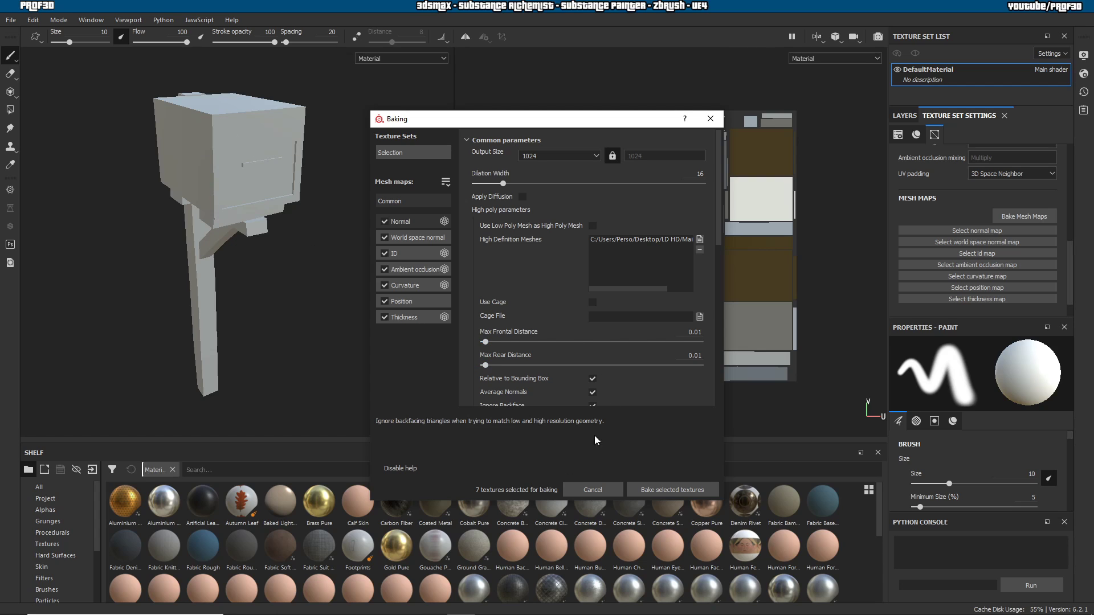
- Bake all the selected mesh maps onto the low-poly mailbox and inspect the baked model from behind
left_click(665, 491)
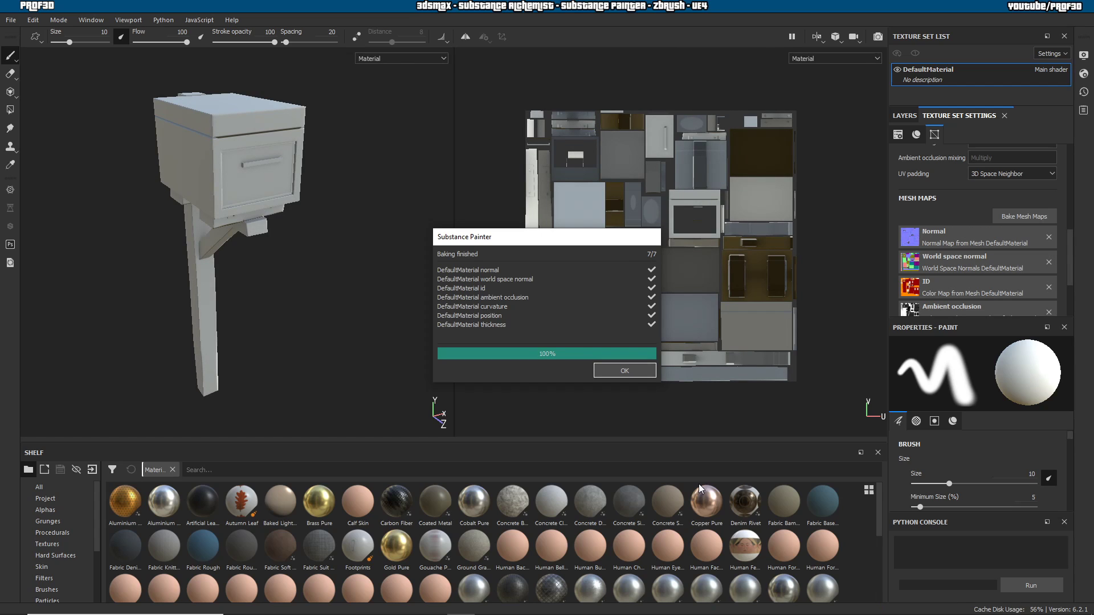
left_click(624, 371)
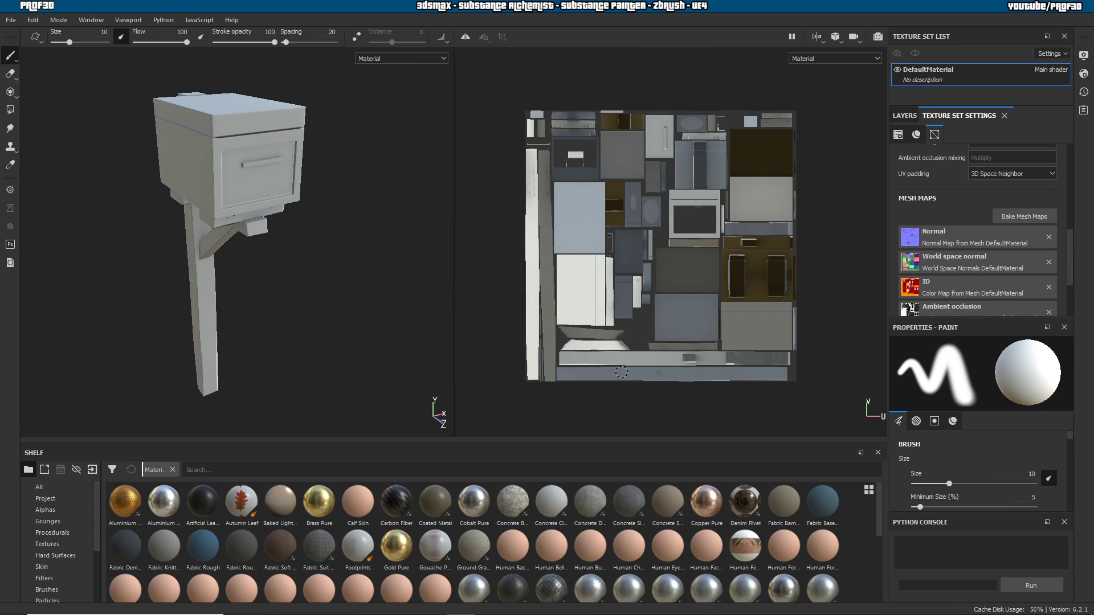
mouse_move(306, 276)
left_mouse_down("alt")
mouse_move(278, 279)
mouse_move(270, 206)
mouse_move(403, 275)
mouse_move(505, 296)
mouse_move(335, 222)
left_mouse_up("alt")
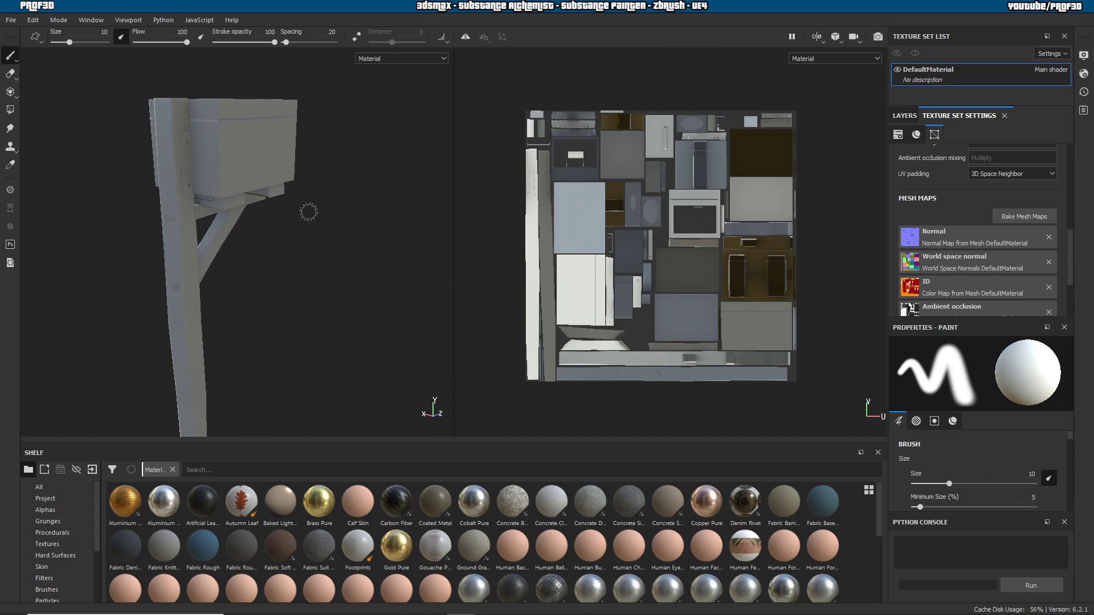
- Examine the baked mailbox's edges, lid, door handle and post from several angles and distances
scroll(160, 184, "up", 3)
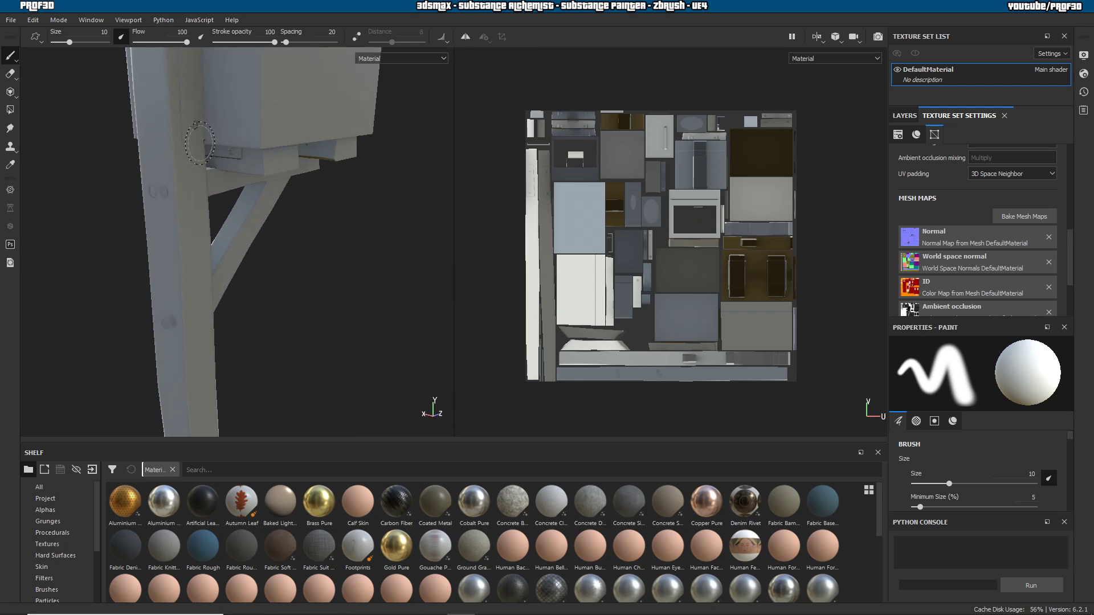
mouse_move(227, 165)
left_mouse_down("alt")
mouse_move(268, 163)
mouse_move(256, 190)
mouse_move(135, 231)
mouse_move(266, 271)
left_mouse_up("alt")
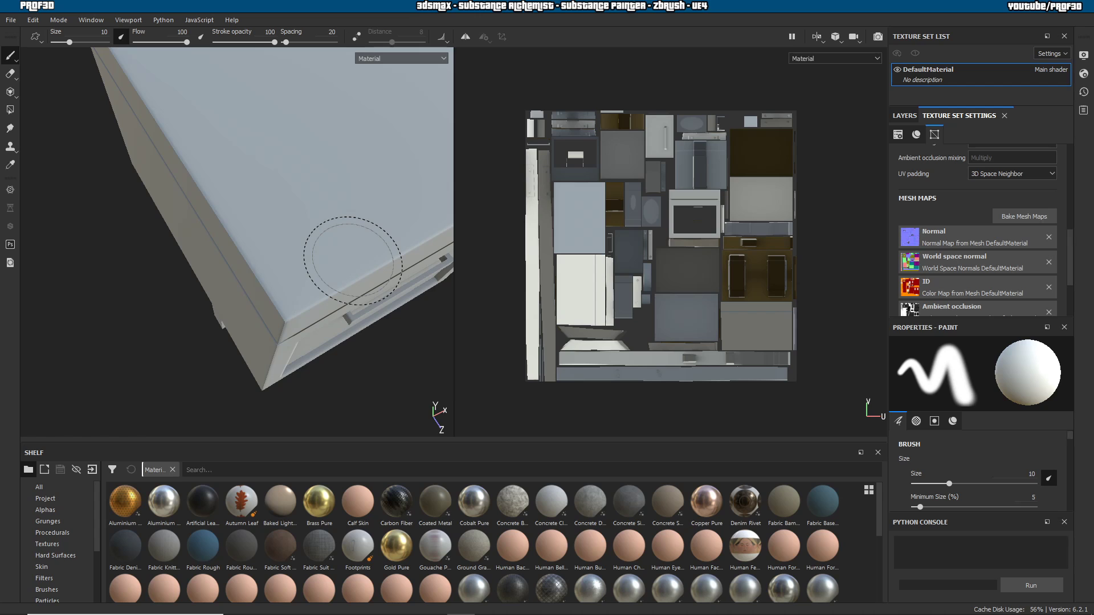
scroll(360, 261, "up", 2)
scroll(373, 285, "down", 5)
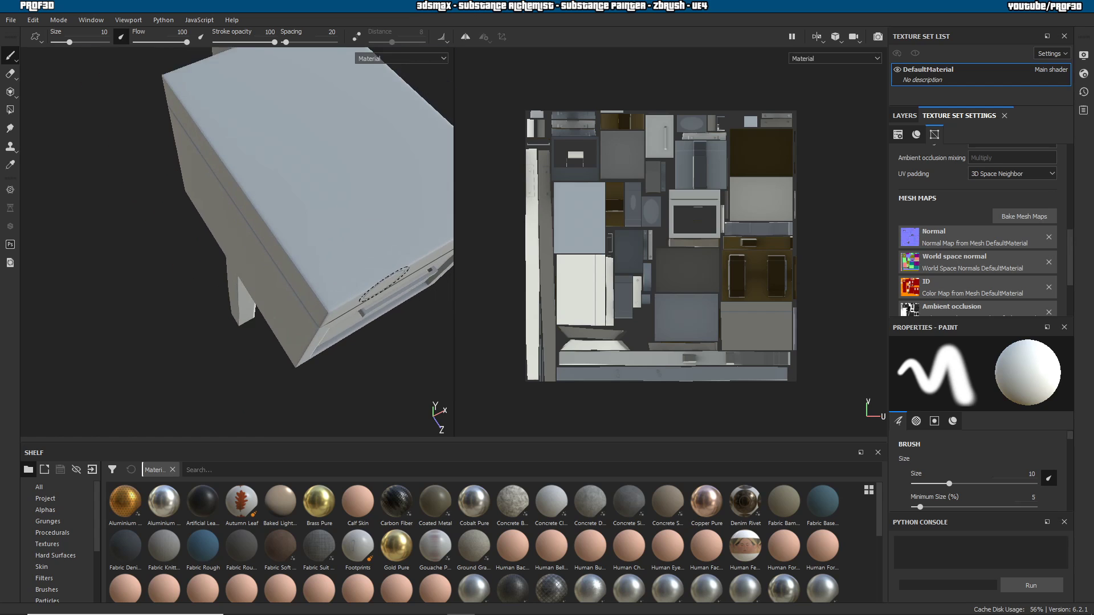
left_click_drag(375, 298, 398, 222, "alt")
scroll(402, 218, "up", 5)
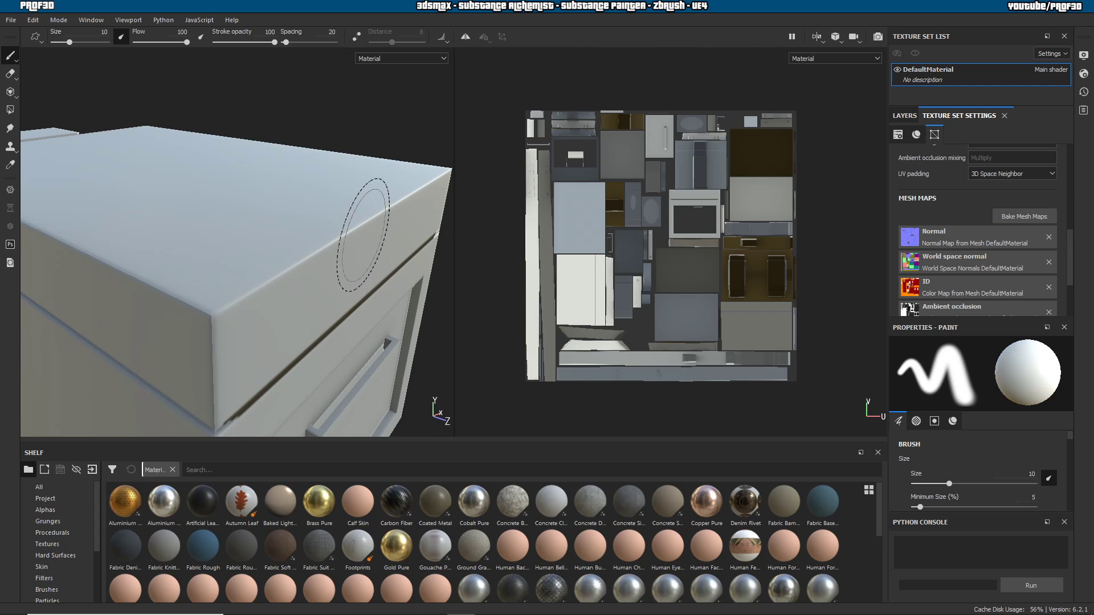
scroll(357, 230, "down", 3)
mouse_move(365, 245)
left_mouse_down("alt")
mouse_move(261, 209)
mouse_move(342, 290)
left_mouse_up("alt")
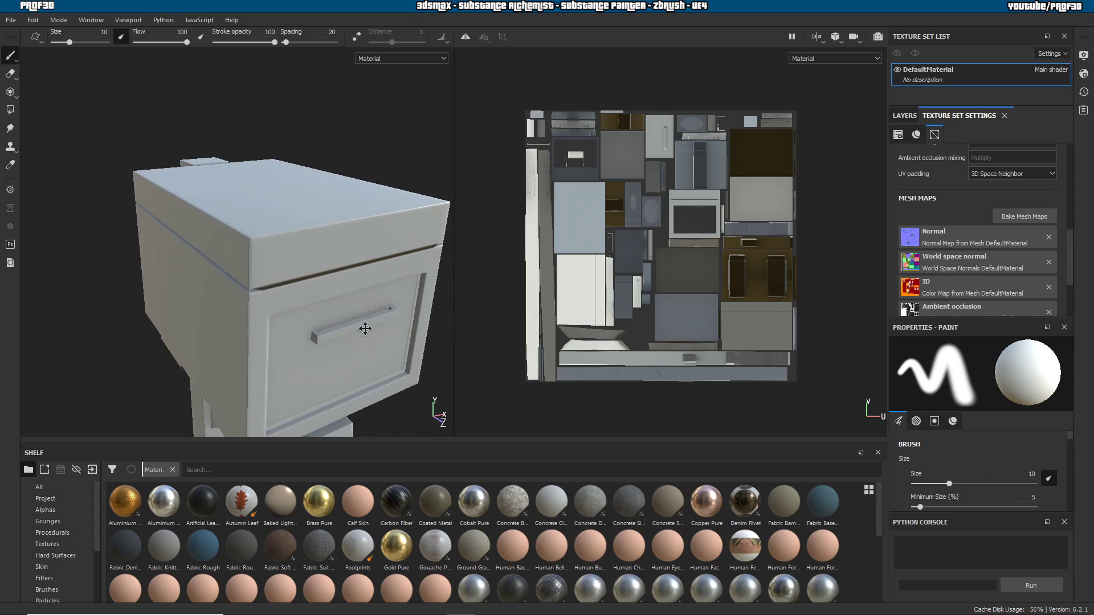
scroll(293, 210, "up", 3)
mouse_move(262, 198)
left_mouse_down("alt")
mouse_move(209, 300)
mouse_move(319, 342)
mouse_move(319, 206)
mouse_move(374, 246)
mouse_move(378, 207)
mouse_move(192, 218)
mouse_move(183, 232)
mouse_move(146, 237)
mouse_move(273, 251)
mouse_move(250, 296)
mouse_move(335, 127)
mouse_move(336, 171)
mouse_move(356, 167)
mouse_move(102, 162)
mouse_move(246, 145)
mouse_move(339, 152)
mouse_move(237, 381)
mouse_move(214, 317)
mouse_move(185, 307)
mouse_move(239, 298)
mouse_move(287, 323)
left_mouse_up("alt")
mouse_move(259, 284)
left_mouse_down("alt")
mouse_move(290, 302)
mouse_move(369, 298)
mouse_move(266, 151)
left_mouse_up("alt")
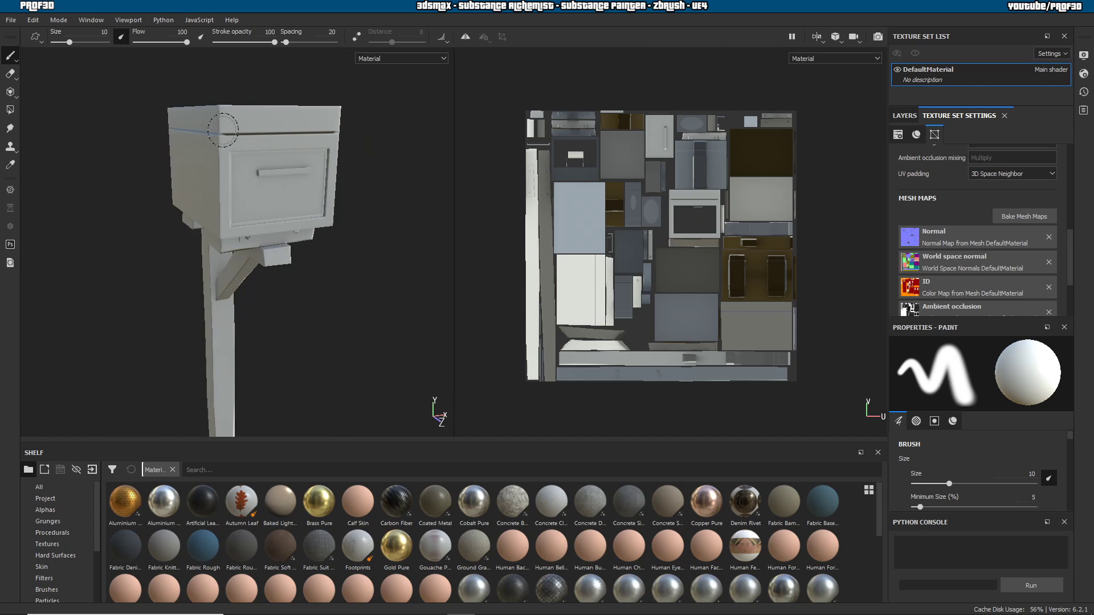
mouse_move(337, 131)
left_mouse_down("alt")
mouse_move(401, 200)
mouse_move(493, 177)
mouse_move(643, 169)
mouse_move(354, 161)
mouse_move(242, 171)
mouse_move(269, 146)
mouse_move(425, 178)
mouse_move(412, 187)
mouse_move(279, 171)
mouse_move(391, 165)
mouse_move(404, 175)
mouse_move(332, 203)
mouse_move(329, 268)
mouse_move(286, 285)
mouse_move(283, 334)
mouse_move(268, 350)
mouse_move(298, 269)
mouse_move(288, 261)
mouse_move(142, 247)
mouse_move(254, 271)
mouse_move(118, 292)
mouse_move(415, 361)
mouse_move(338, 227)
mouse_move(355, 251)
left_mouse_up("alt")
scroll(293, 283, "down", 4)
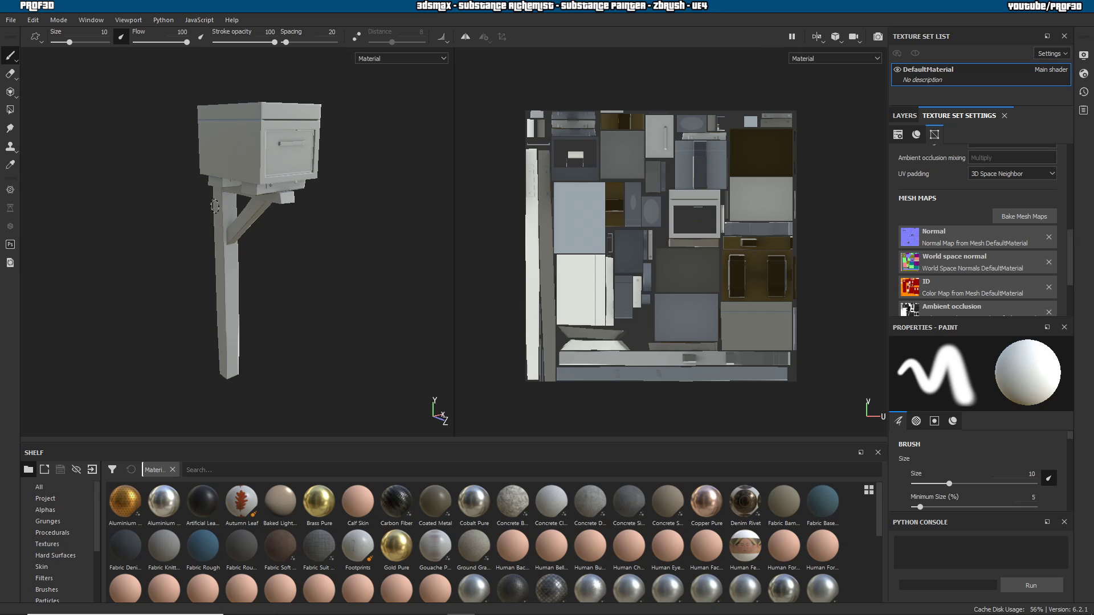
- Show the layer stack, enlarge the material shelf and add the Plastic Matte Pure material as a layer above Layer 1
left_click(904, 115)
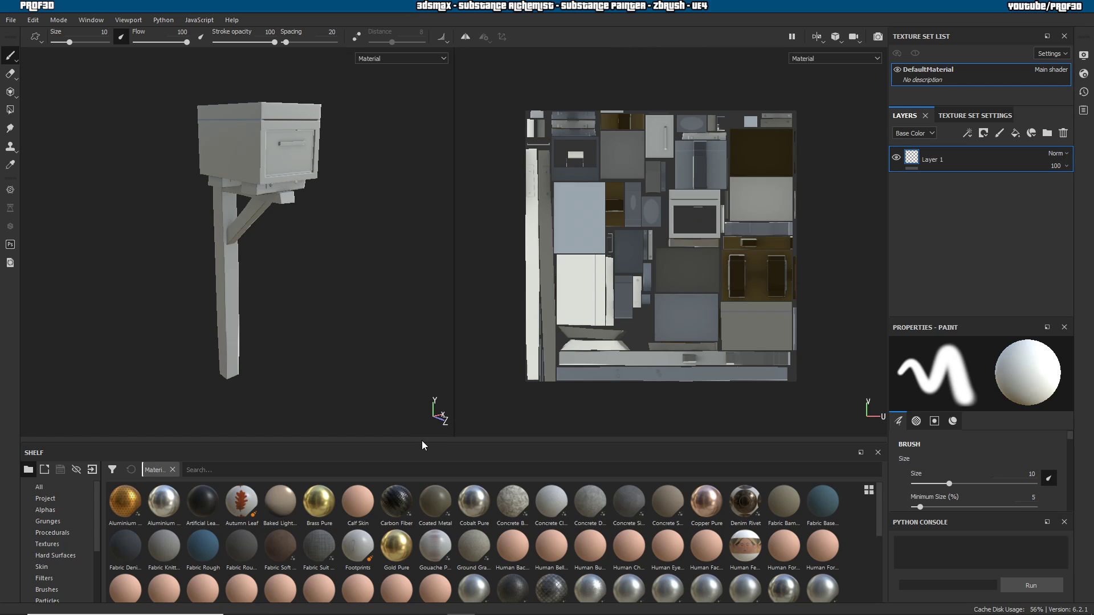
left_click_drag(421, 439, 422, 361)
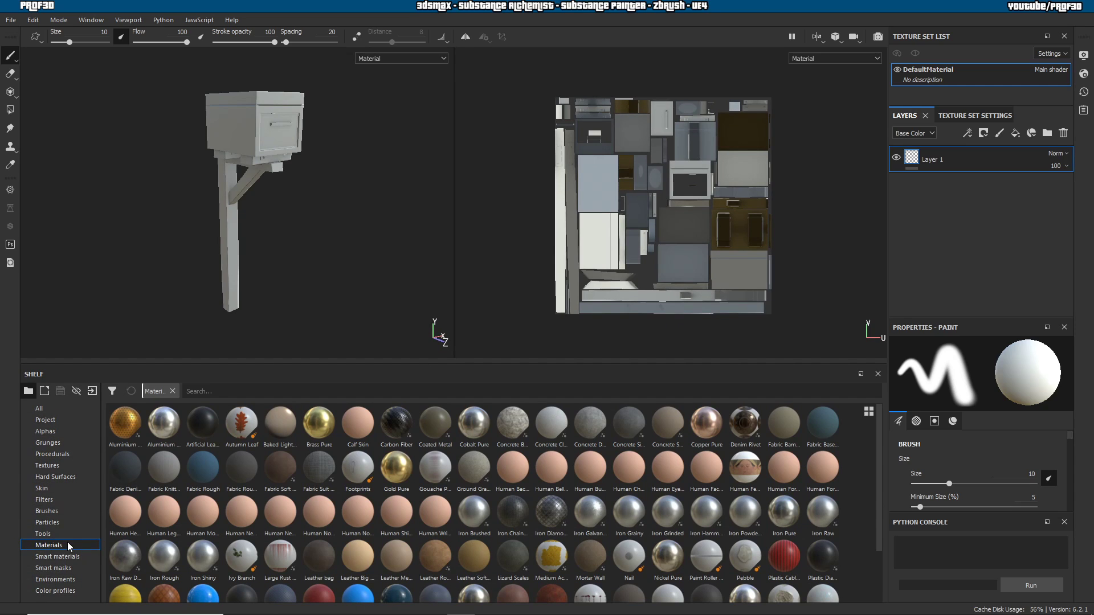
scroll(604, 502, "down", 2)
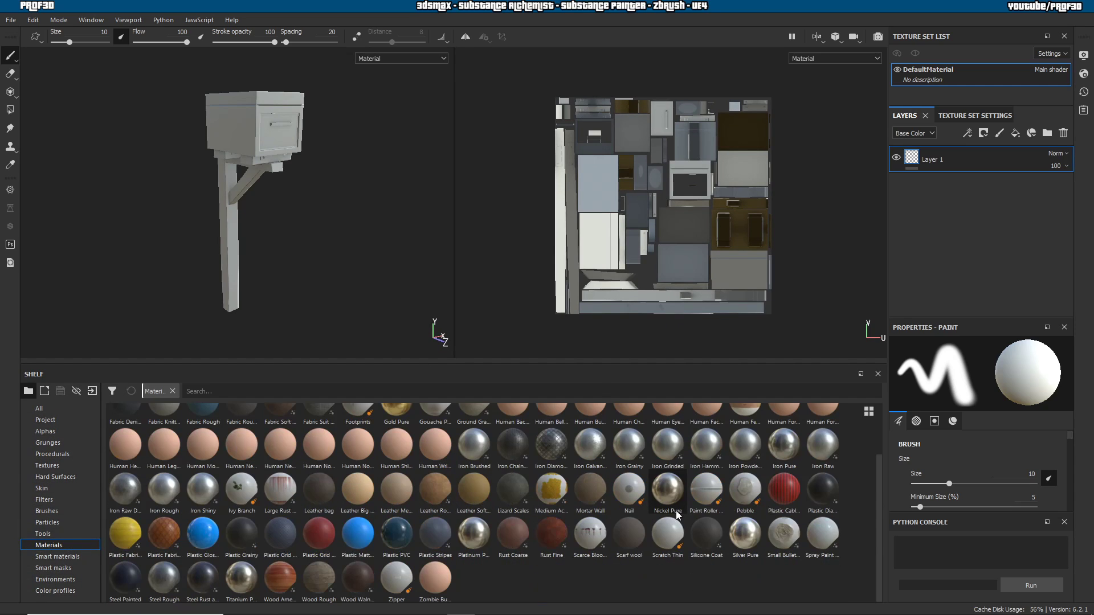
mouse_move(677, 515)
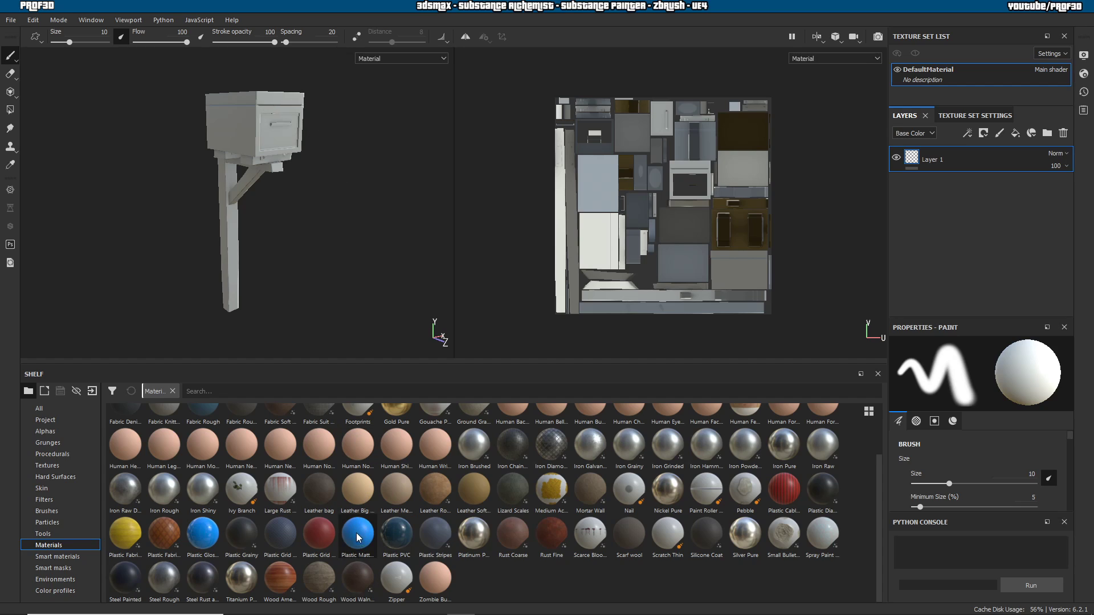
mouse_move(360, 537)
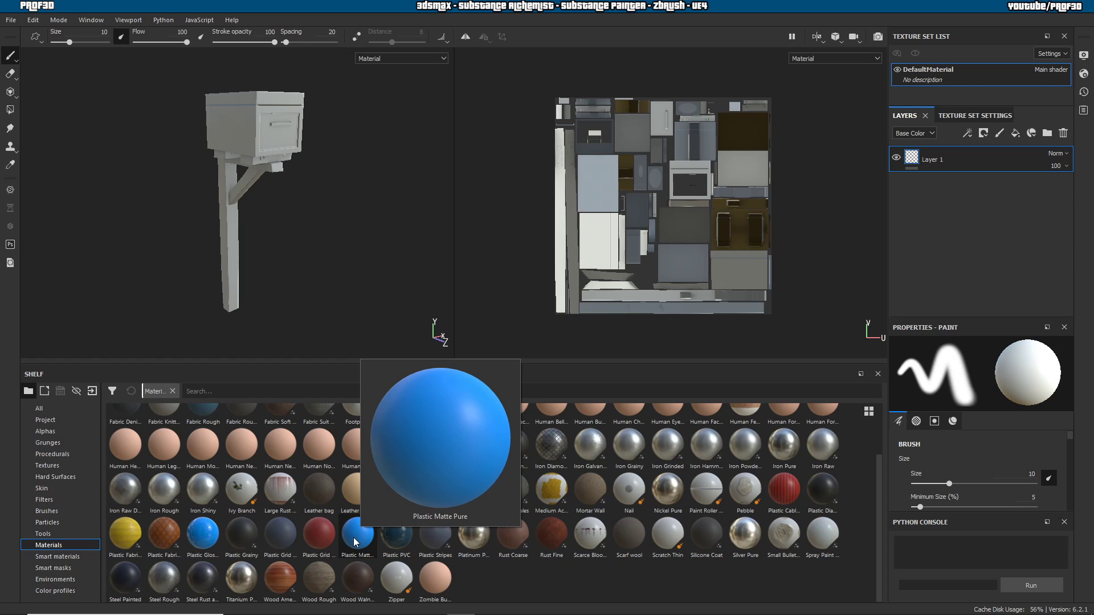
left_click_drag(354, 542, 976, 171)
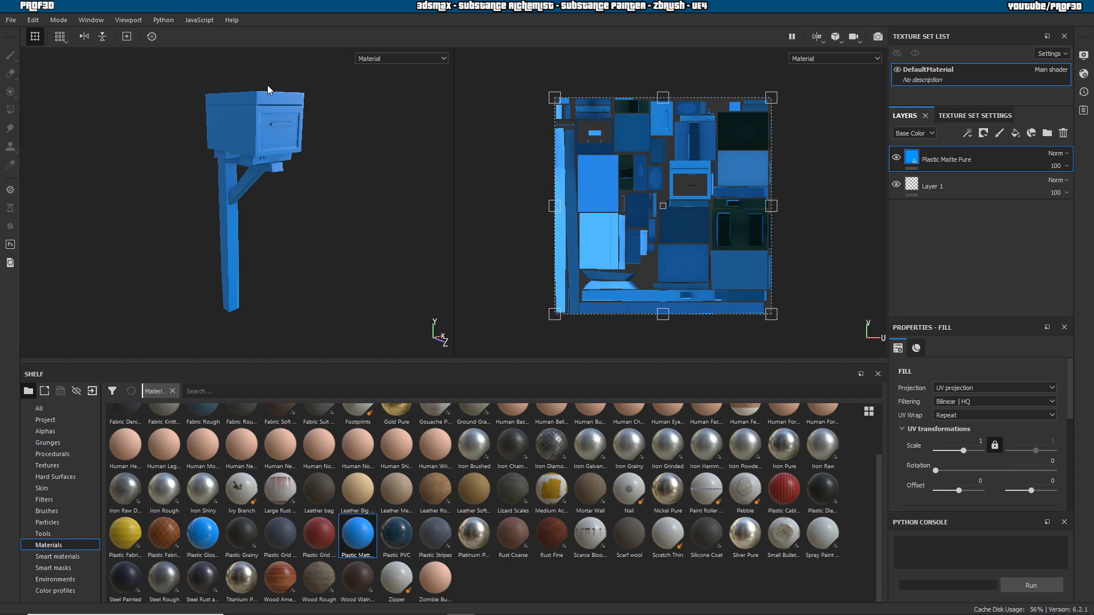
- Add a mask with color selection to the Plastic Matte Pure layer
left_click_drag(311, 233, 346, 254, "alt")
scroll(325, 270, "up", 4)
middle_click_drag(330, 210, 339, 274, "alt")
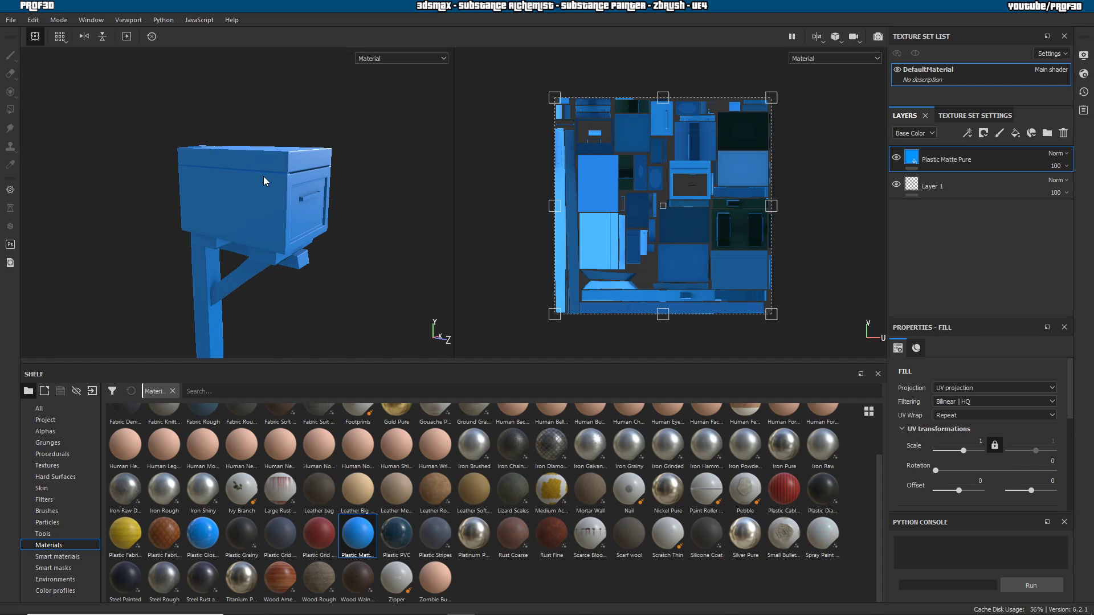
key("alt+Tab")
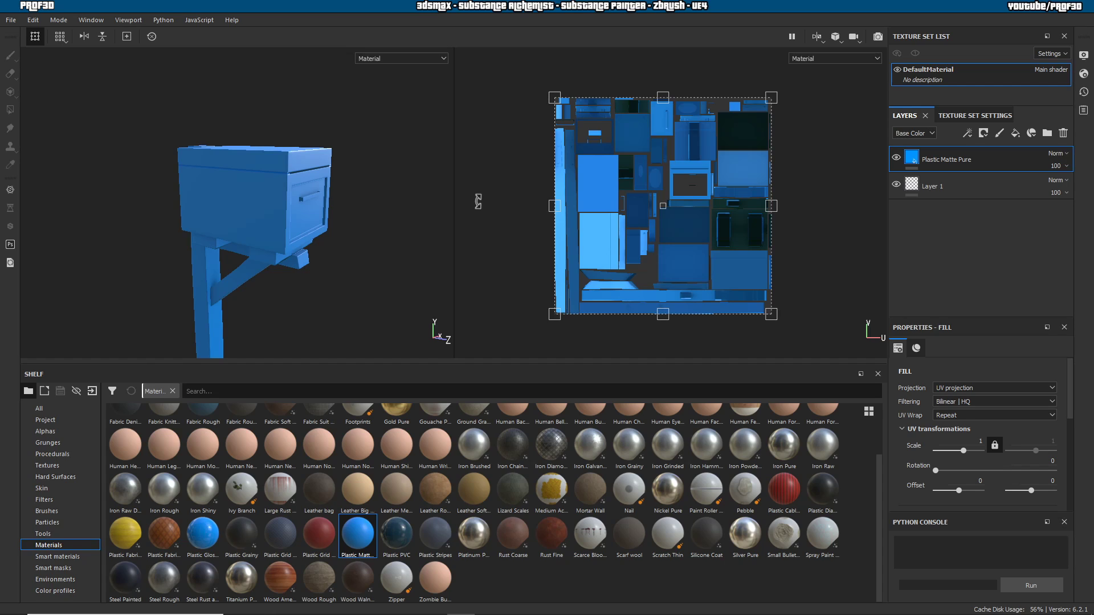
left_click(984, 135)
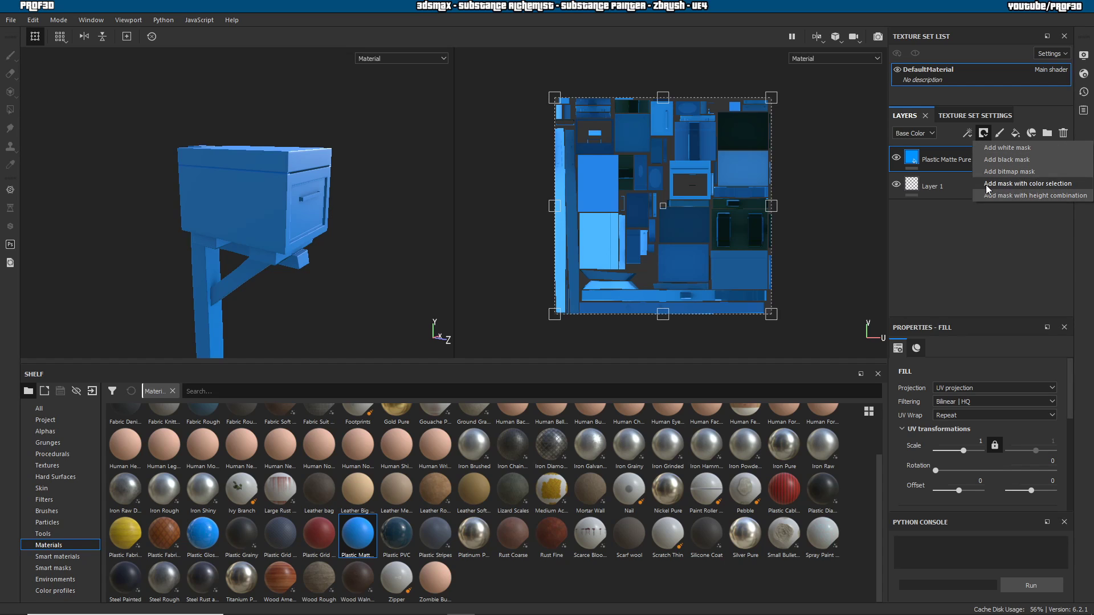
left_click(1054, 183)
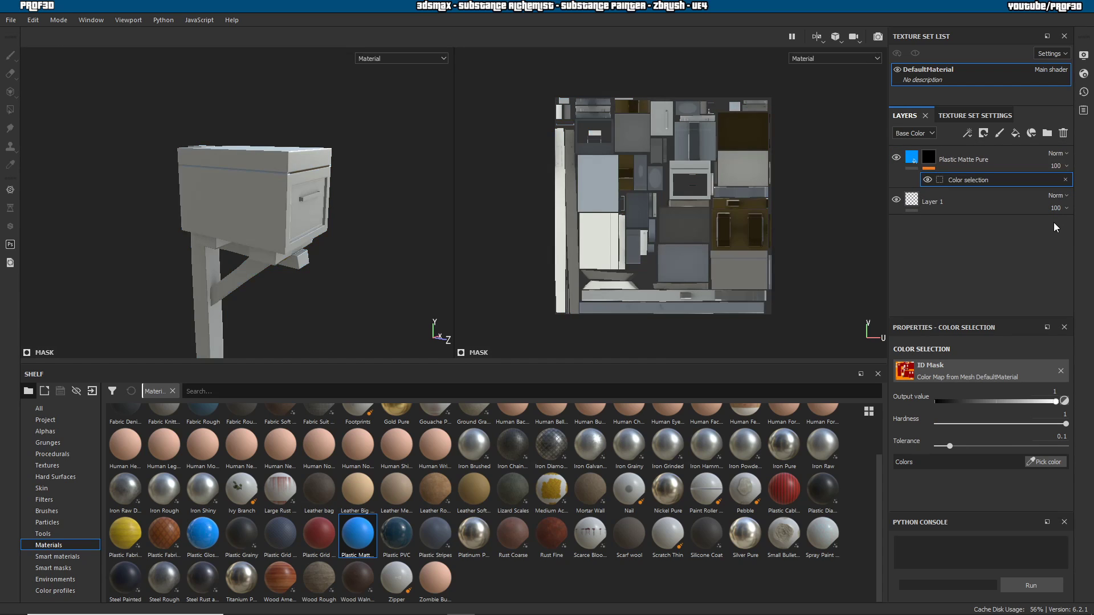
- Pick the dark red ID color of the mailbox body for the Plastic Matte Pure mask, using the baked ID map
left_click(908, 372)
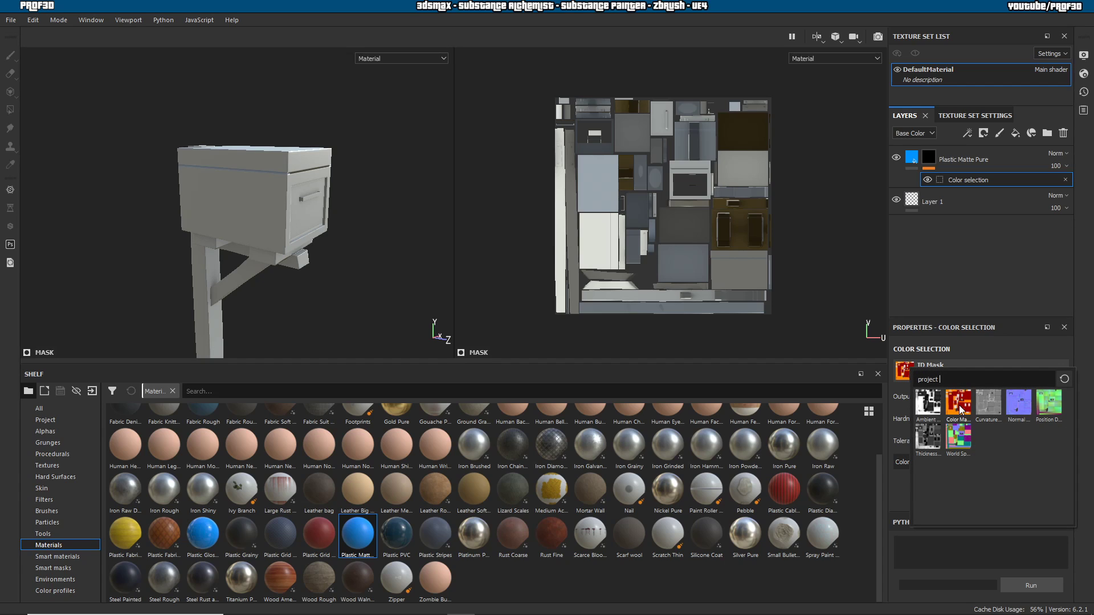
mouse_move(958, 405)
left_click(946, 207)
left_click(955, 177)
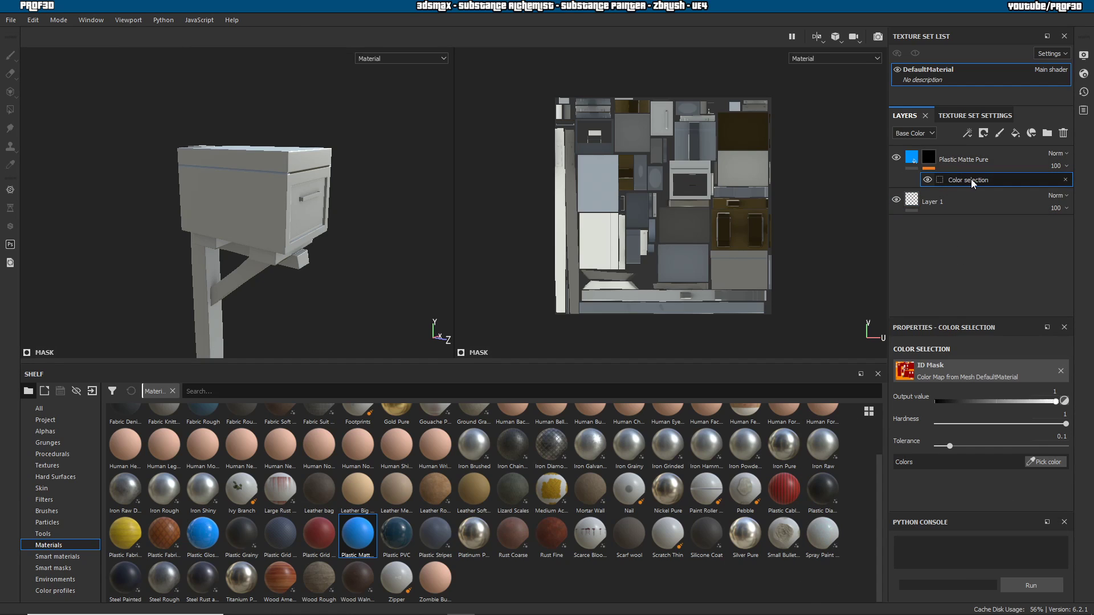
left_click(1044, 461)
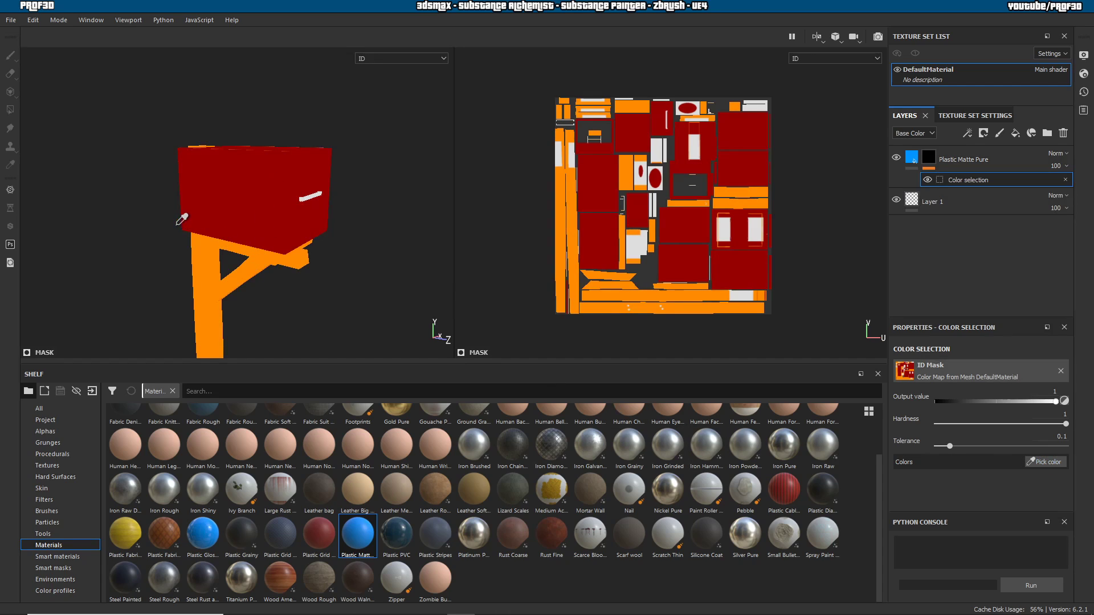
left_click(262, 178)
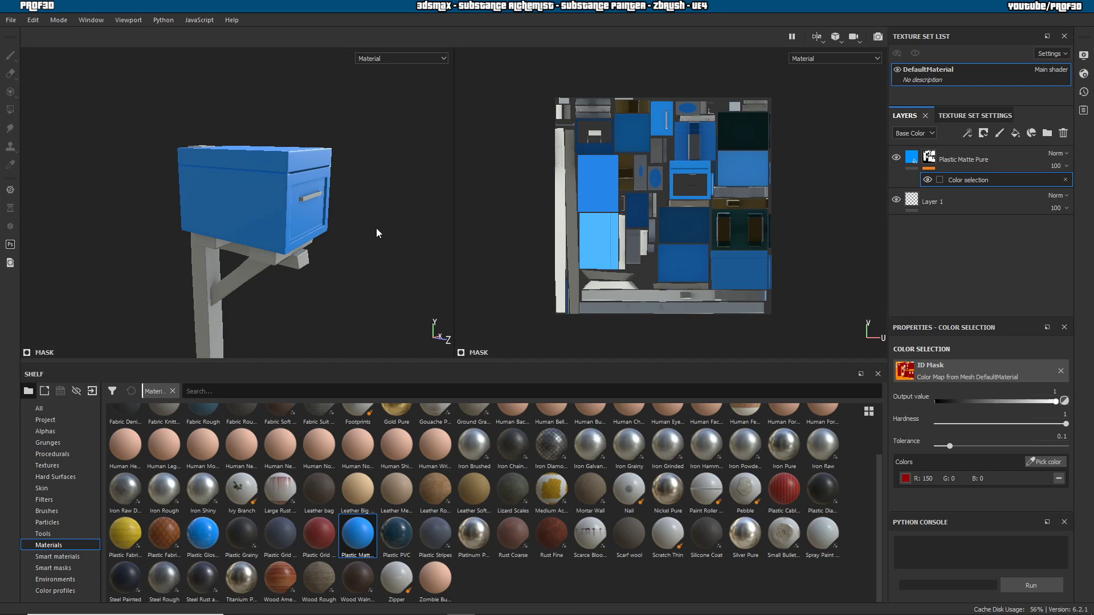
- Inspect from several angles which mailbox parts the color-masked blue plastic covers
left_click_drag(344, 318, 300, 298, "alt")
scroll(346, 219, "up", 5)
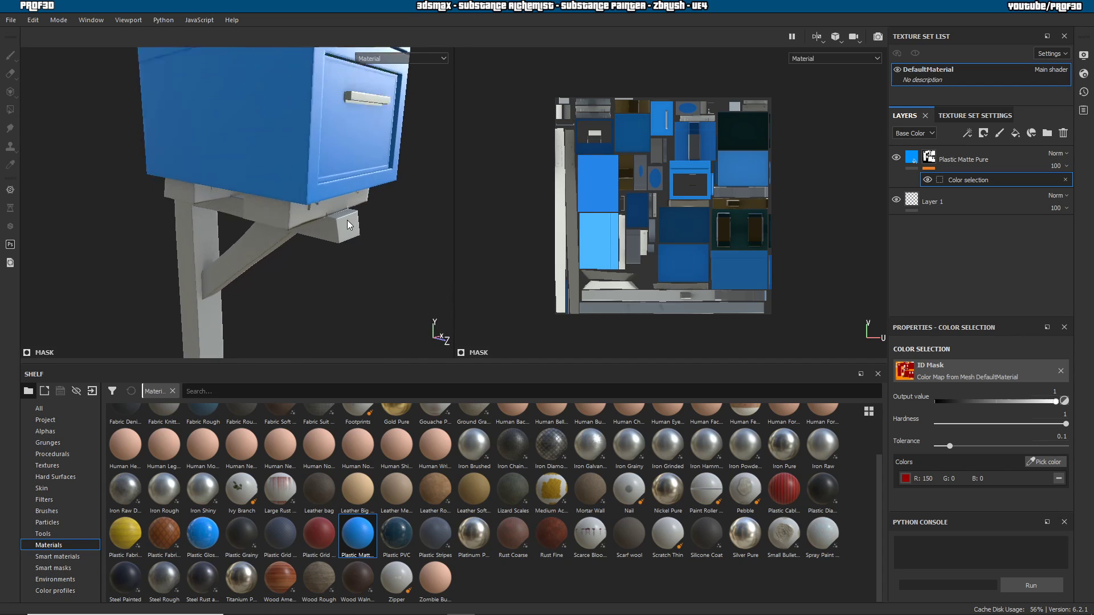
scroll(348, 224, "down", 5)
left_click_drag(348, 224, 349, 313, "alt")
middle_click_drag(350, 313, 367, 166, "alt")
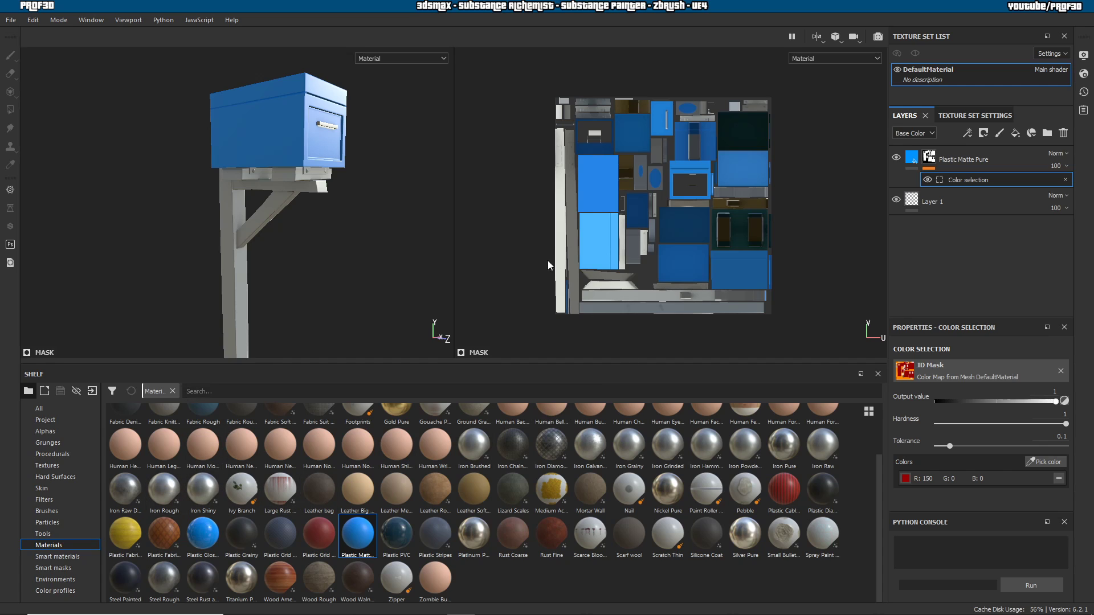
left_click_drag(398, 204, 322, 345, "alt")
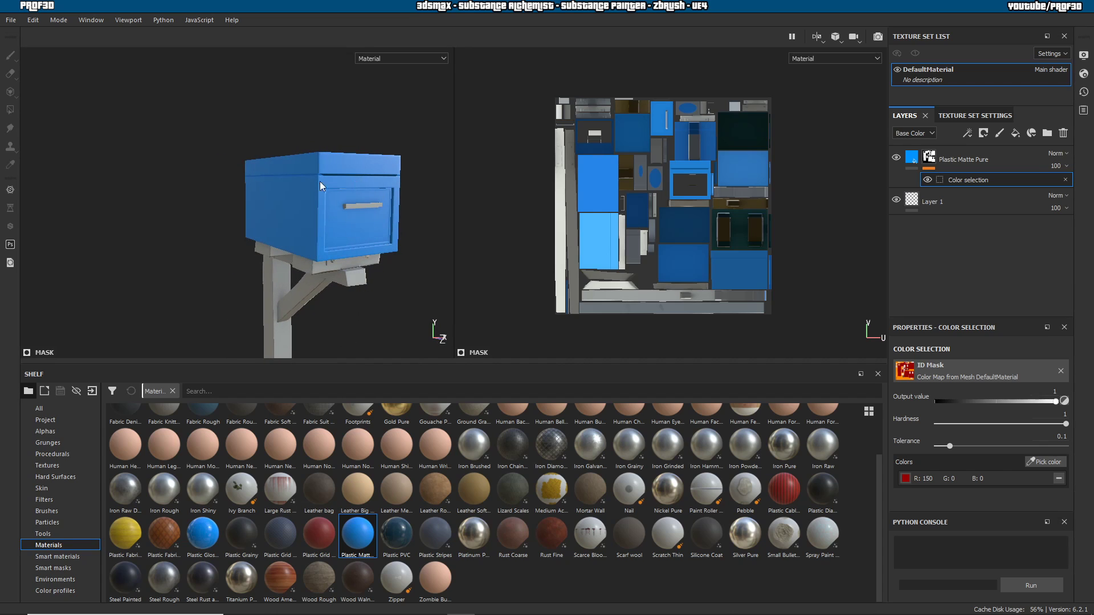
middle_click_drag(337, 281, 294, 298, "alt")
left_click_drag(294, 298, 370, 331, "alt")
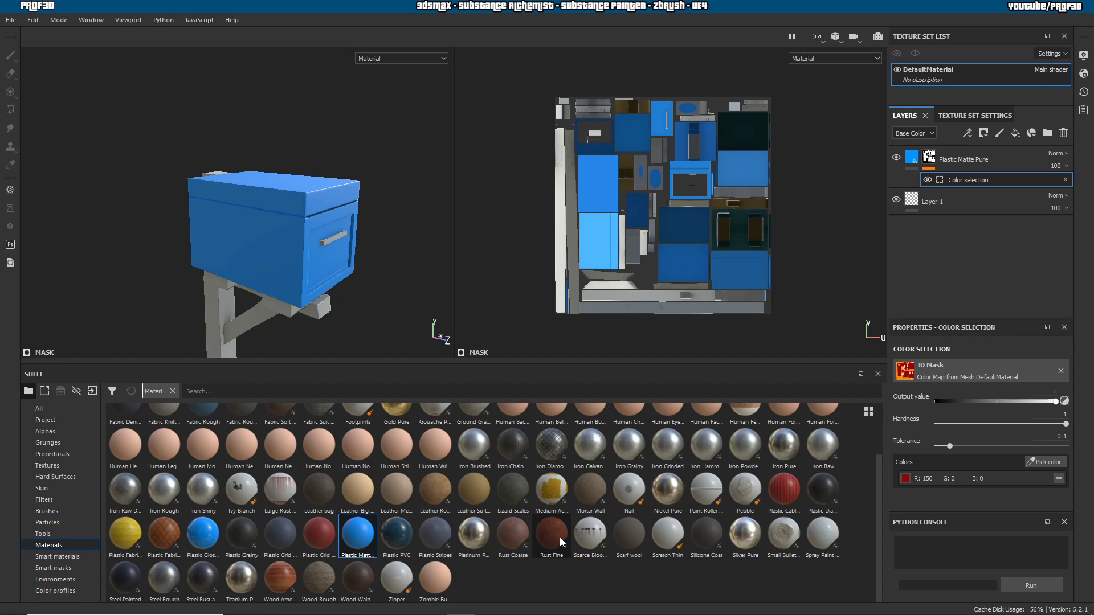
- Add the Rust Fine material as a layer beneath Plastic Matte Pure, checking the rust with the plastic layer briefly hidden
mouse_move(560, 539)
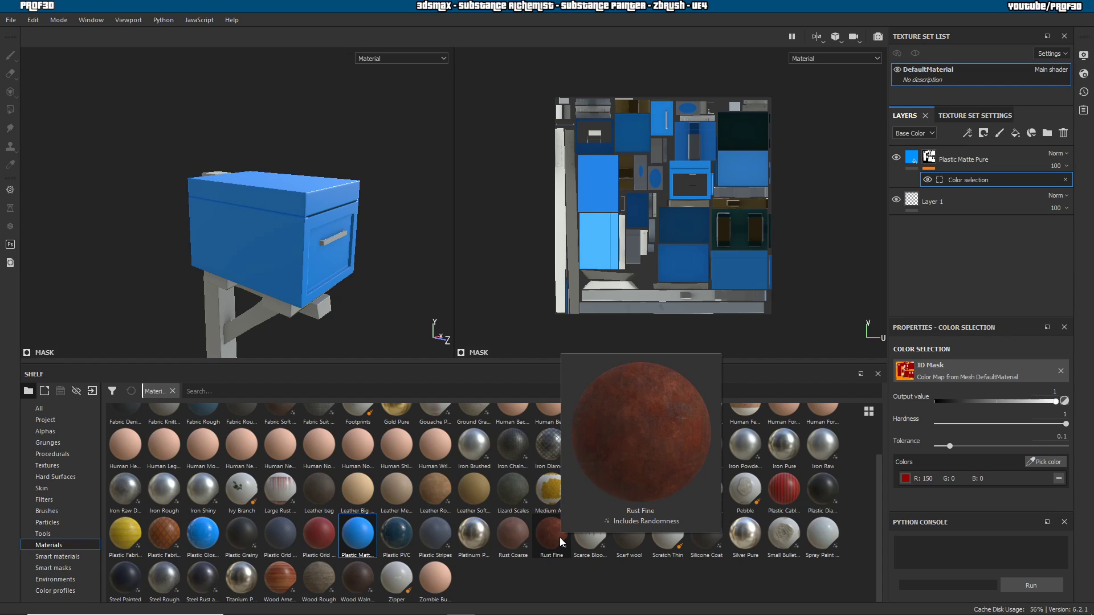
left_click_drag(552, 525, 920, 205)
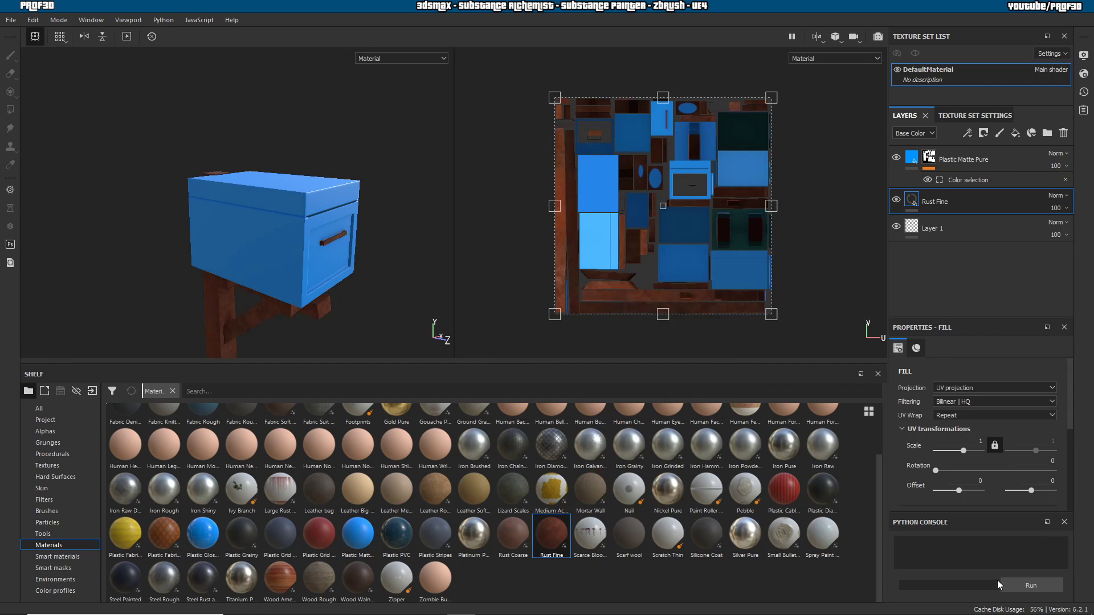
left_click(896, 159)
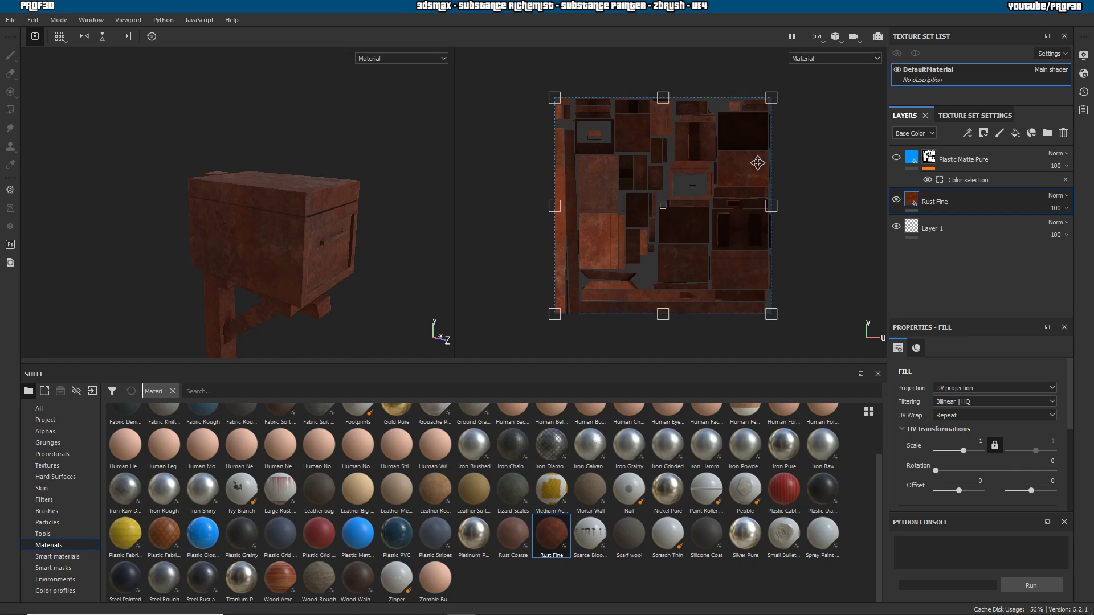
left_click(896, 159)
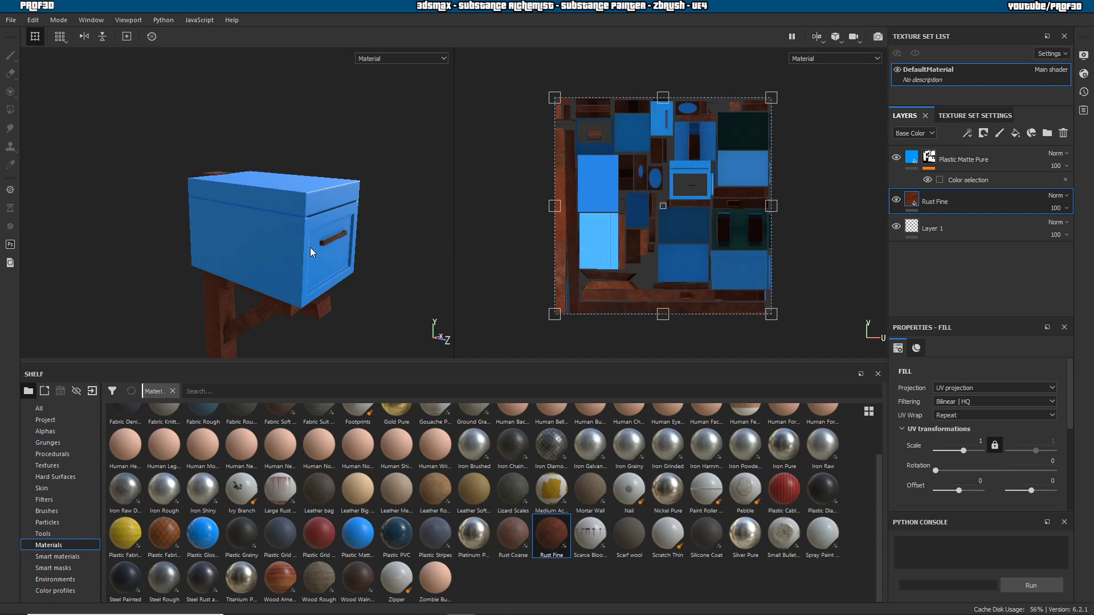
- Replace the Plastic Matte Pure layer's mask with a white mask and add an empty generator to it
left_click(930, 159)
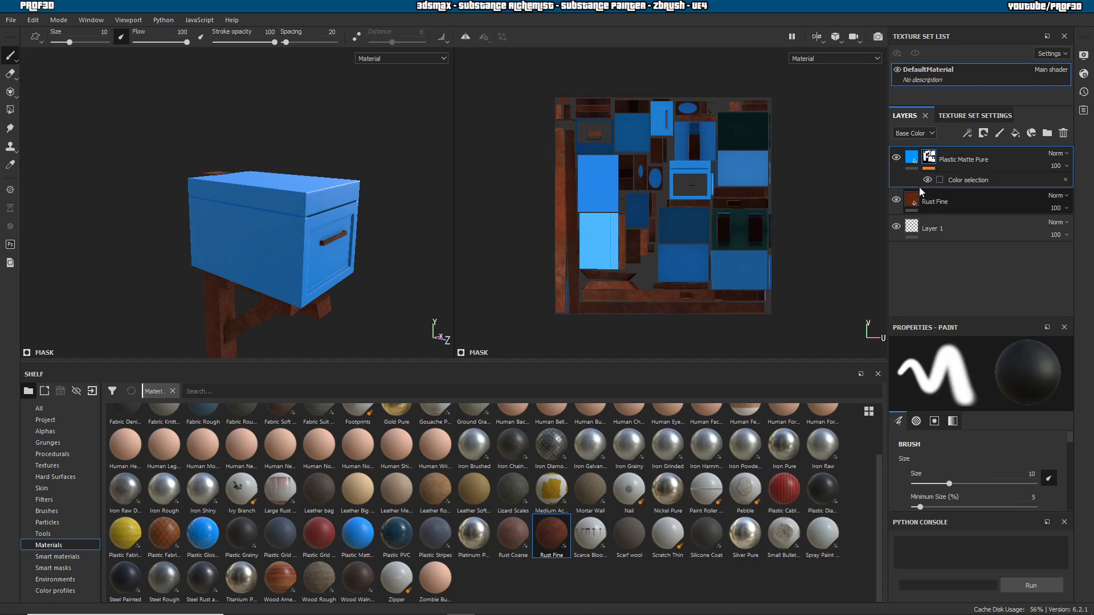
left_click(984, 133)
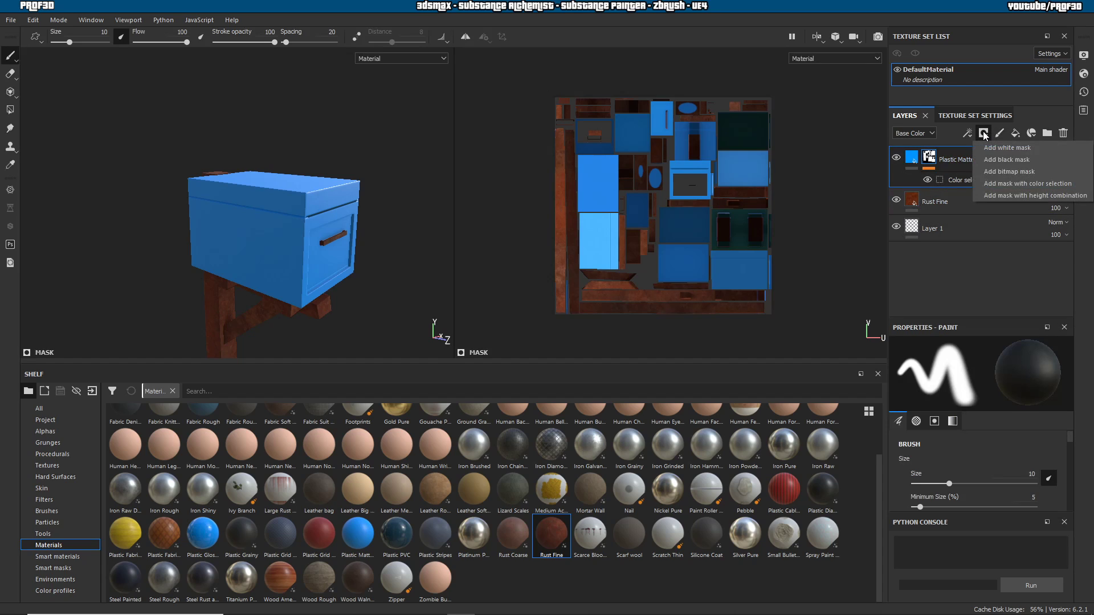
left_click(1010, 150)
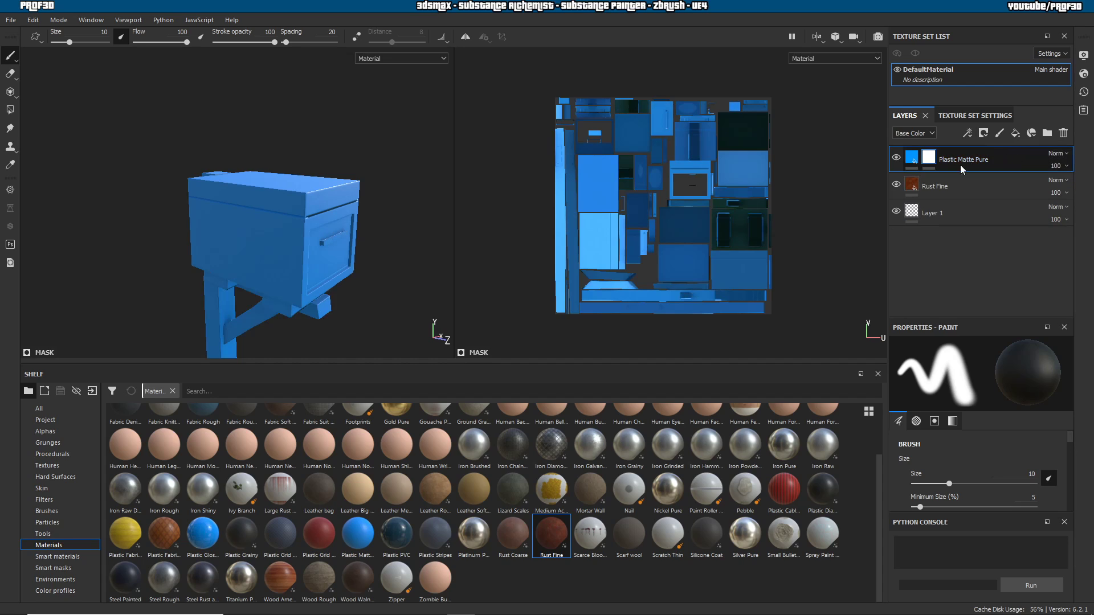
mouse_move(937, 162)
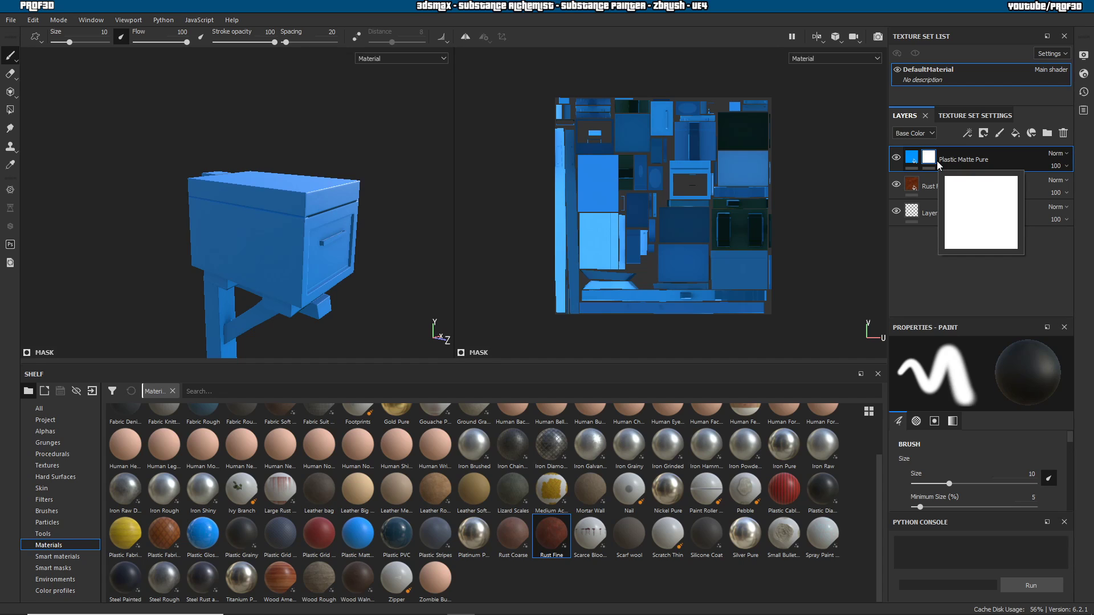
left_click(971, 133)
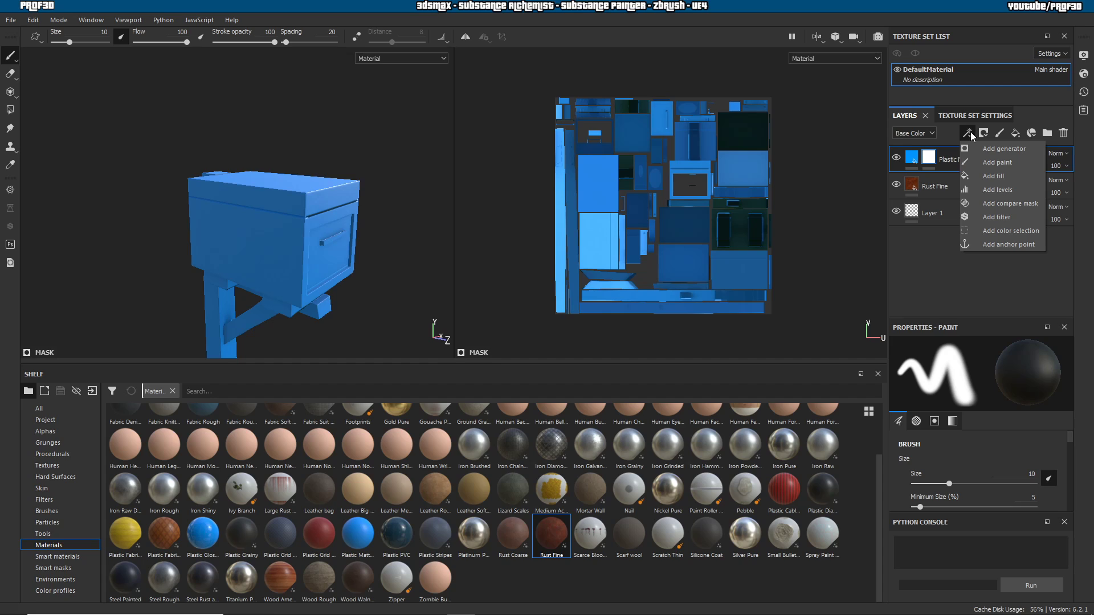
left_click(1001, 150)
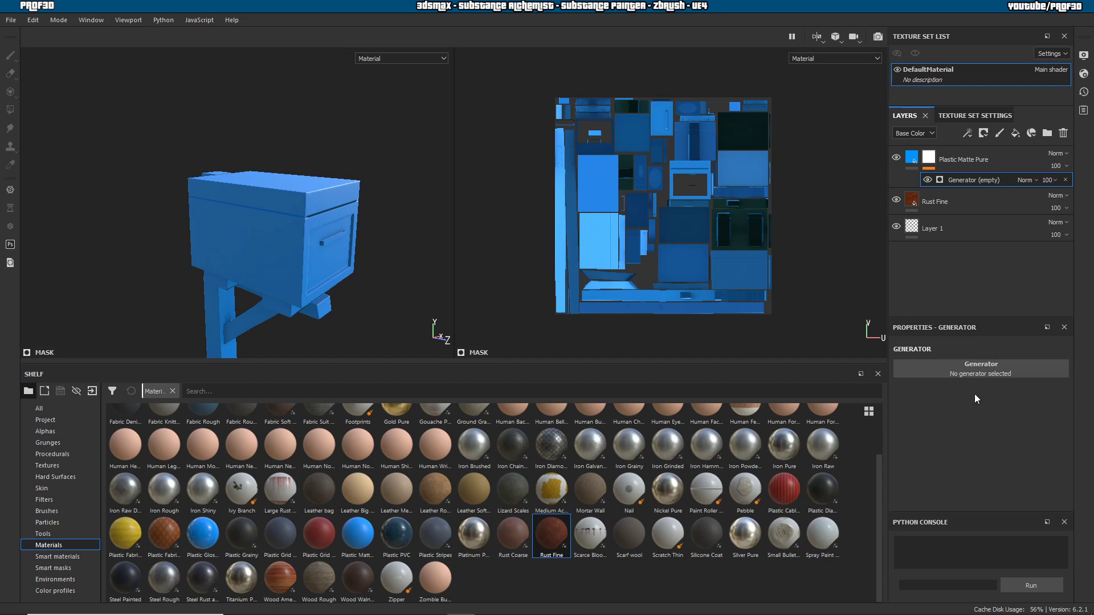
- Try the Metal Edge Wear generator on the Plastic Matte Pure mask and inspect the mailbox edges
left_click(979, 368)
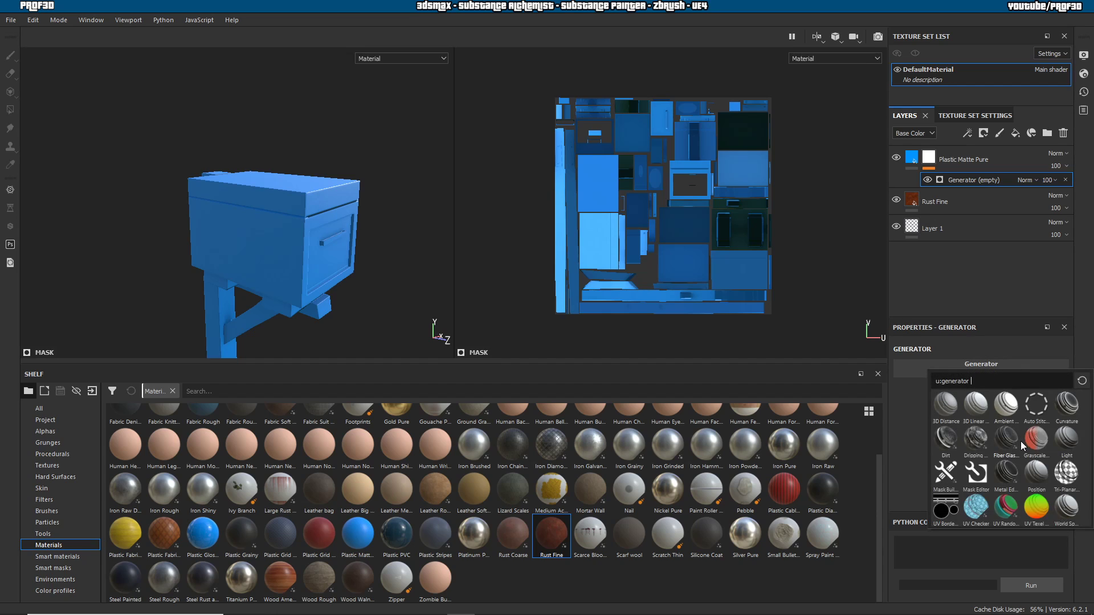
mouse_move(1012, 440)
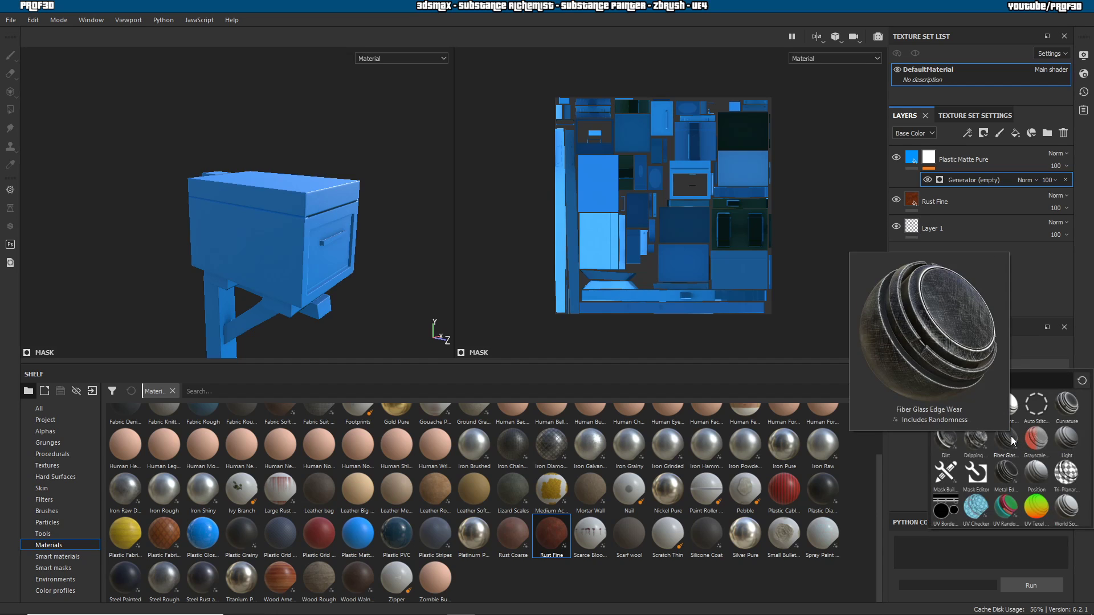
mouse_move(936, 440)
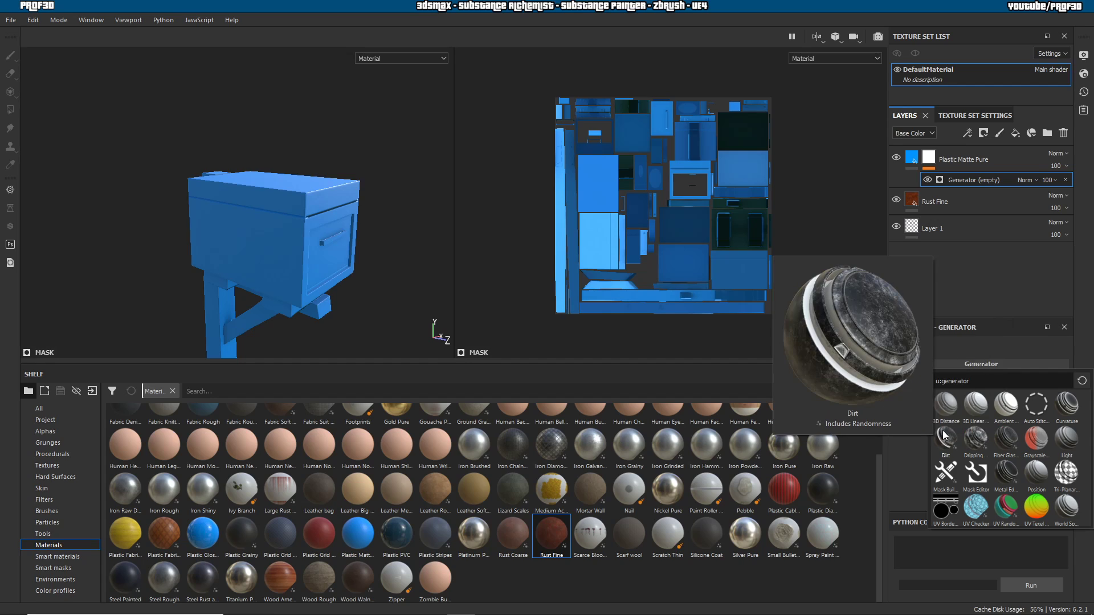
mouse_move(1009, 478)
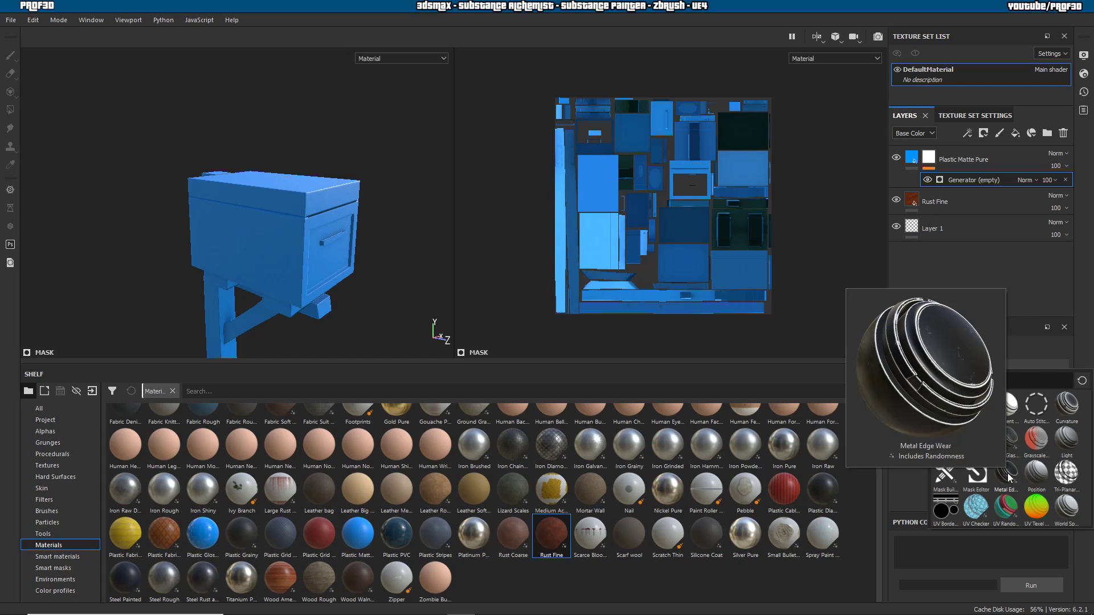
mouse_move(1074, 403)
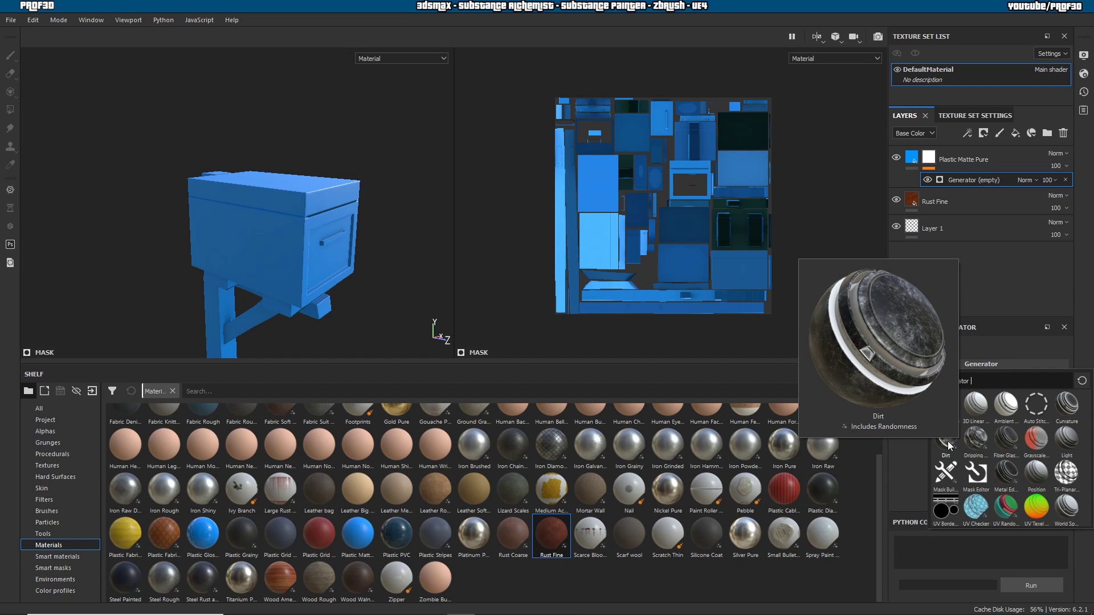
left_click(1009, 476)
scroll(298, 215, "up", 2)
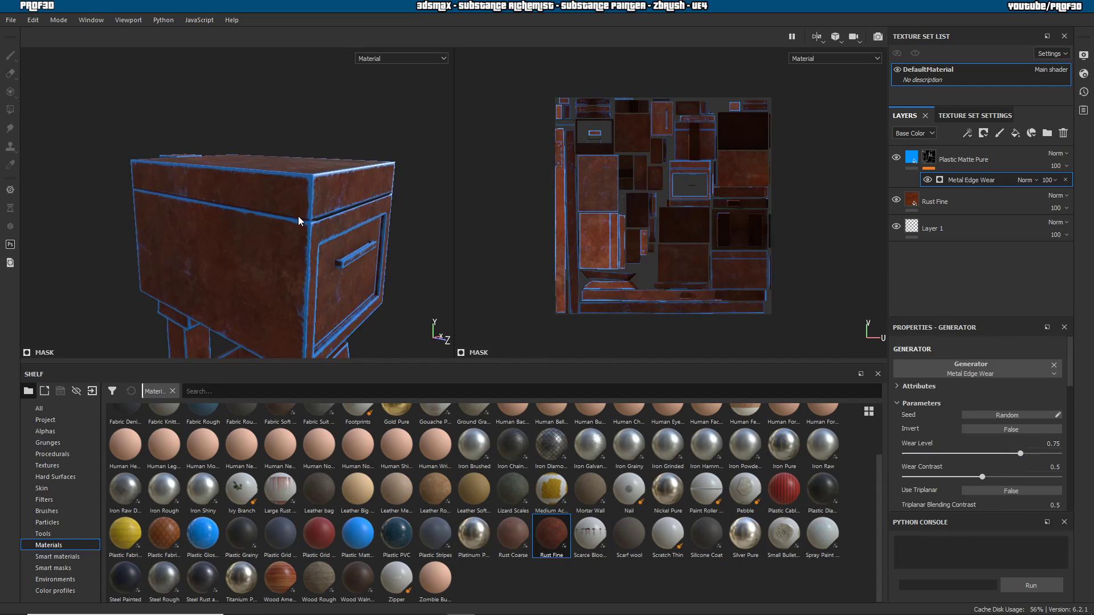
scroll(298, 214, "up", 3)
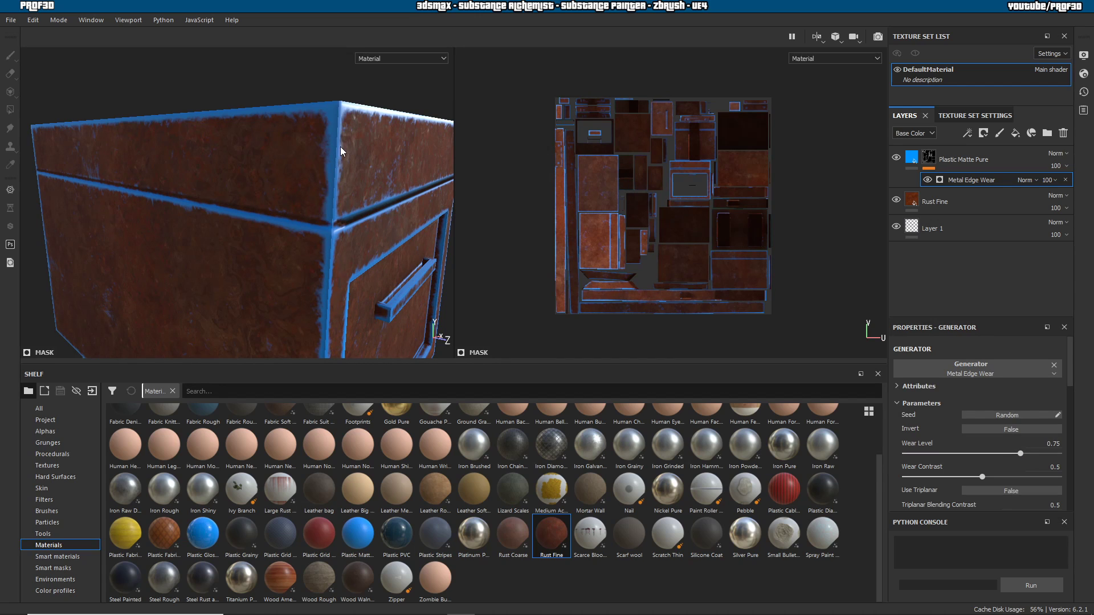
left_click_drag(211, 237, 332, 200, "alt")
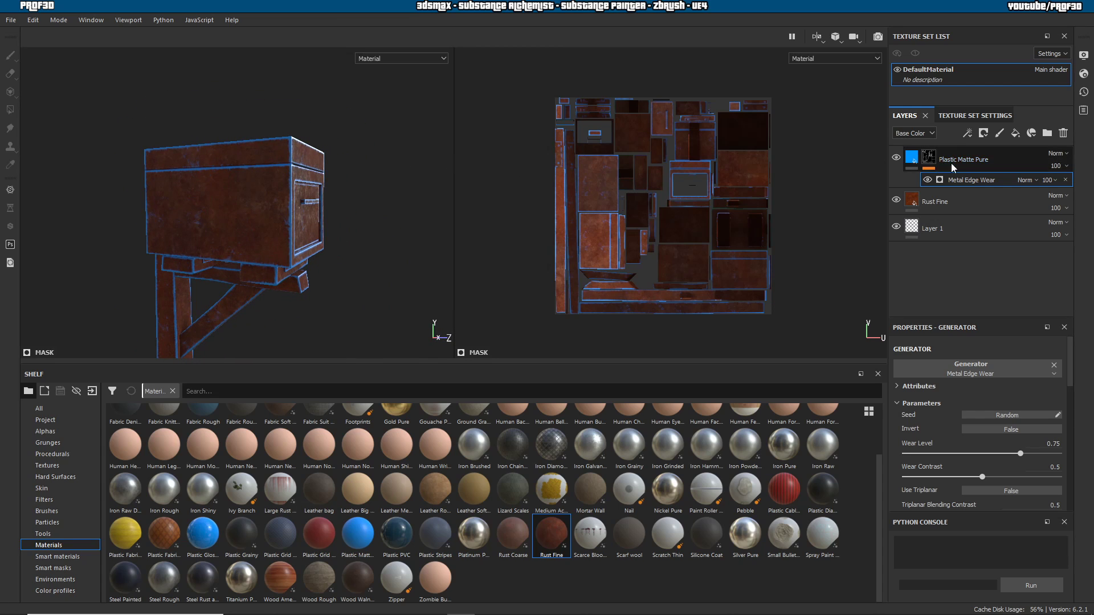
- Move the Rust Fine layer above Plastic Matte Pure and give it a white mask with an empty generator
left_click_drag(955, 187, 952, 151)
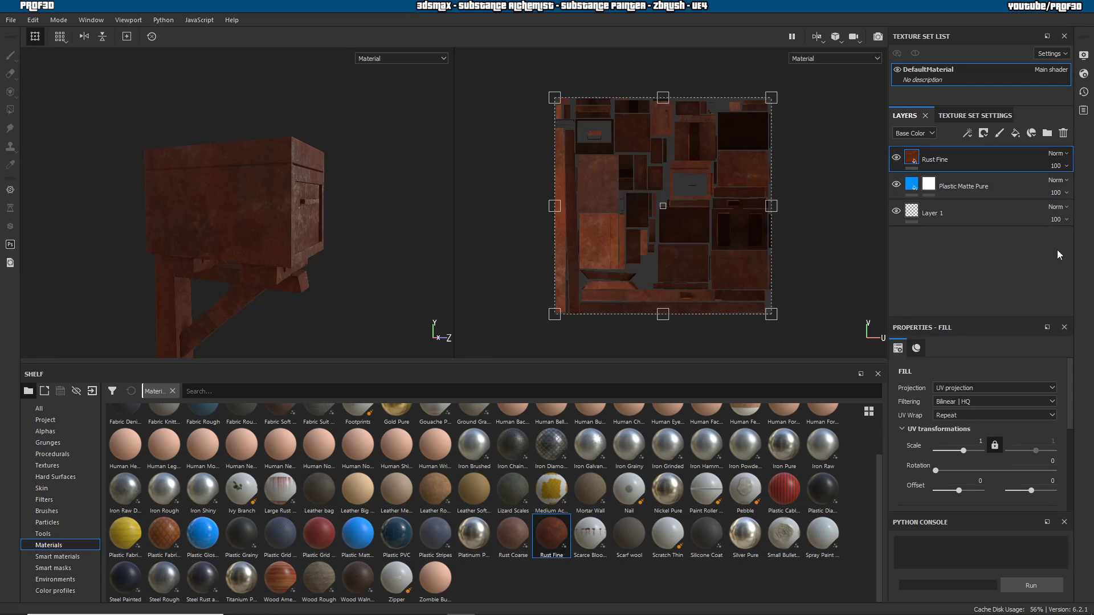
left_click(984, 133)
left_click(1000, 151)
left_click(967, 133)
left_click(994, 149)
- Apply the Metal Edge Wear generator to the Rust Fine mask and check the mailbox edges up close
left_click(991, 367)
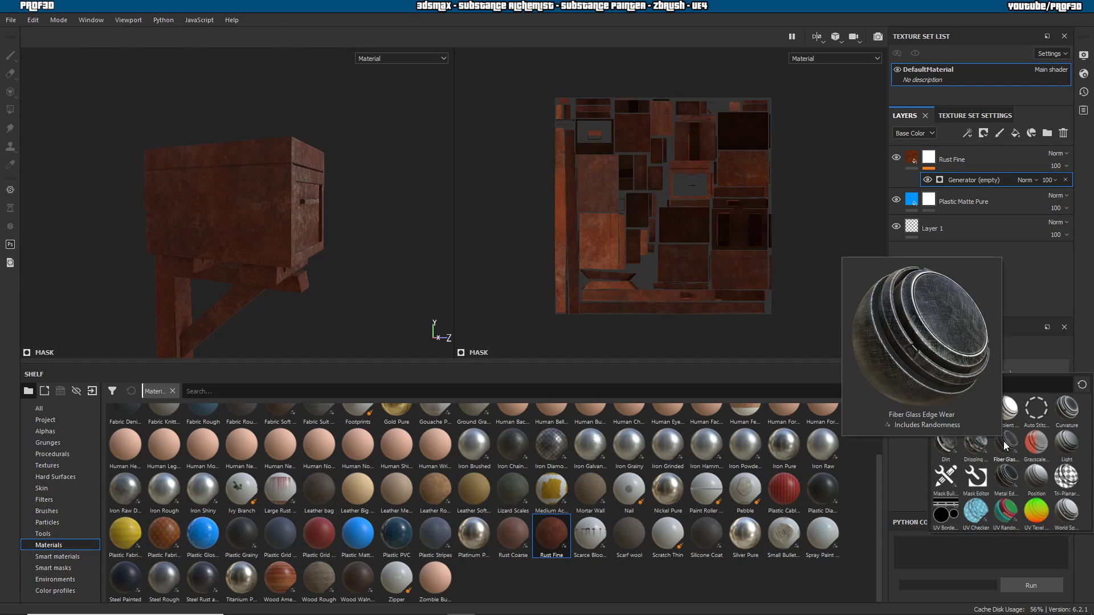
left_click(1007, 480)
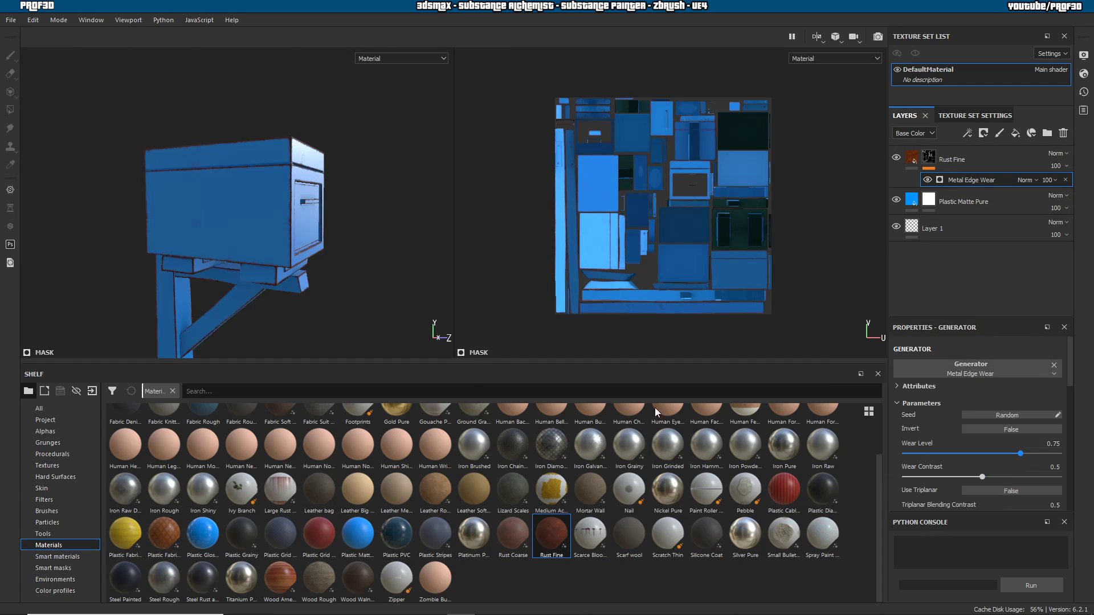
scroll(265, 194, "up", 5)
left_click_drag(347, 127, 357, 175, "alt")
scroll(358, 176, "down", 5)
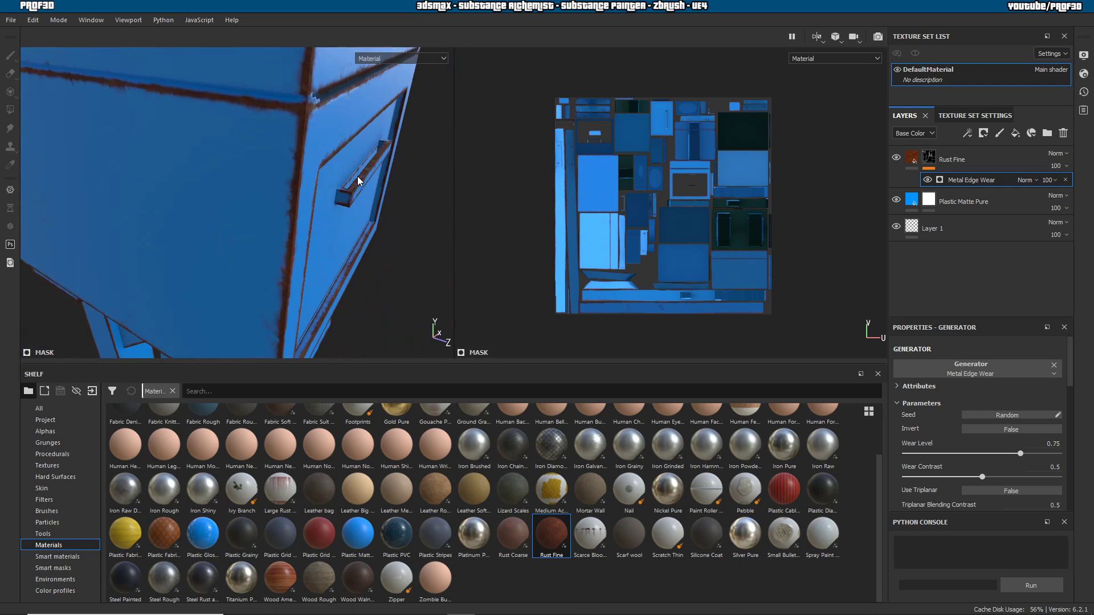
mouse_move(313, 214)
left_mouse_down("alt")
mouse_move(344, 183)
mouse_move(318, 193)
left_mouse_up("alt")
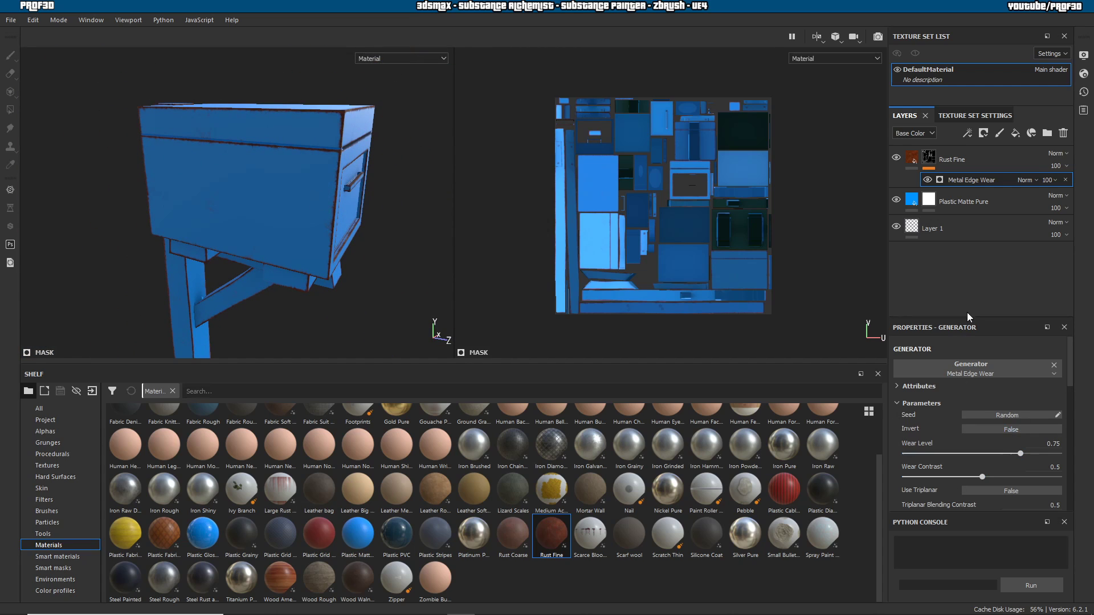
- Set the generator's Wear Level to 0.93, Wear Contrast to 0.45, Triplanar Blending Contrast to 0.56 and Grunge Amount to 1
left_click_drag(978, 316, 977, 252)
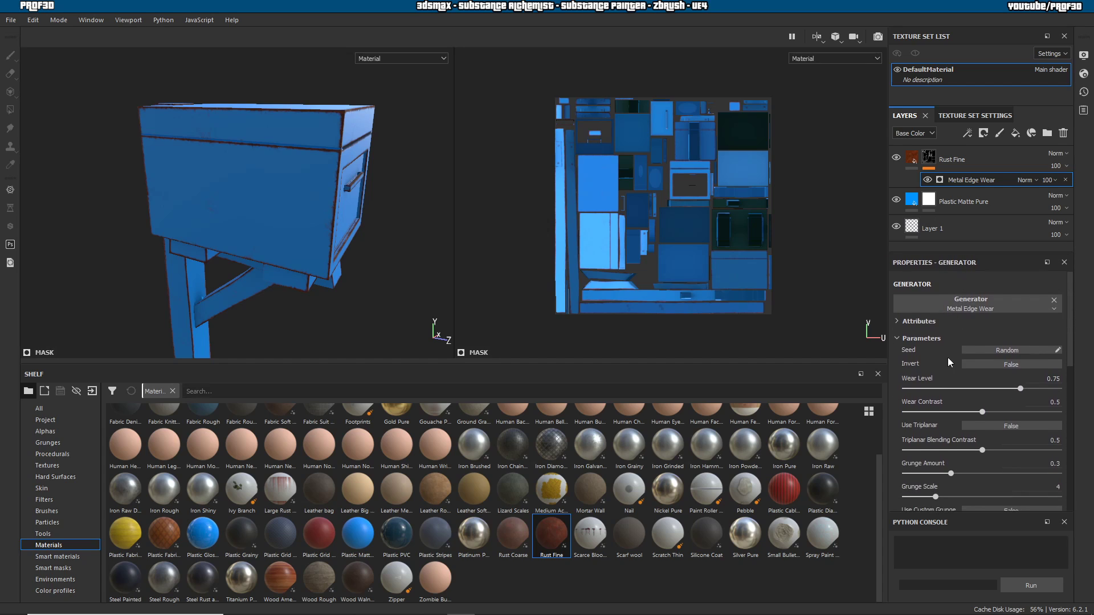
left_click_drag(1015, 393, 1048, 387)
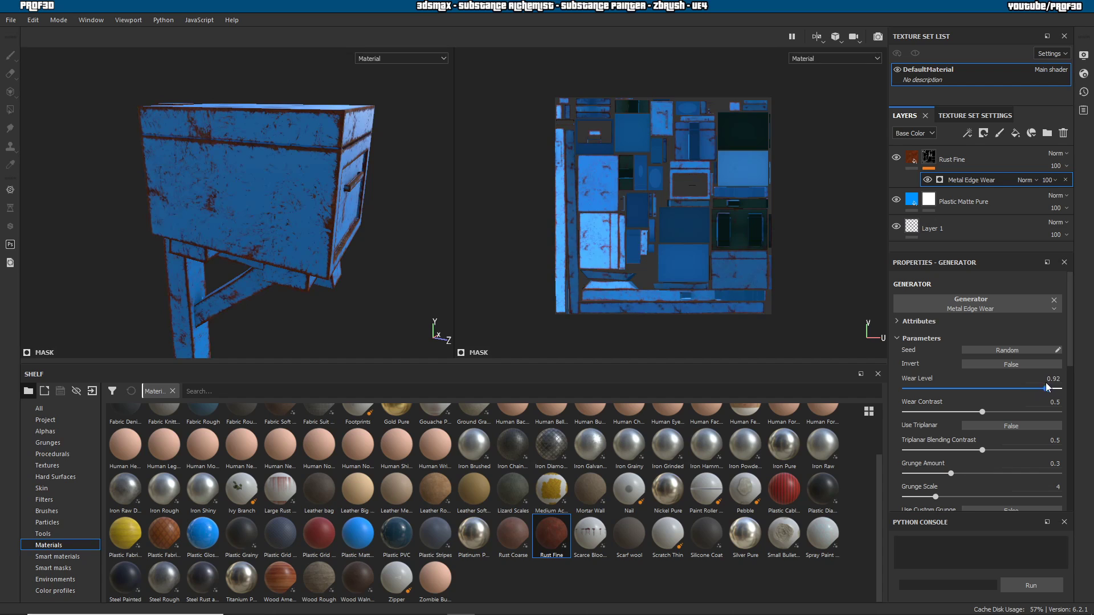
mouse_move(983, 412)
left_mouse_down()
mouse_move(1012, 412)
mouse_move(974, 417)
left_mouse_up()
left_click_drag(947, 498, 1065, 472)
left_click_drag(376, 247, 251, 228, "alt")
middle_click_drag(371, 220, 212, 214, "alt")
scroll(212, 214, "up", 5)
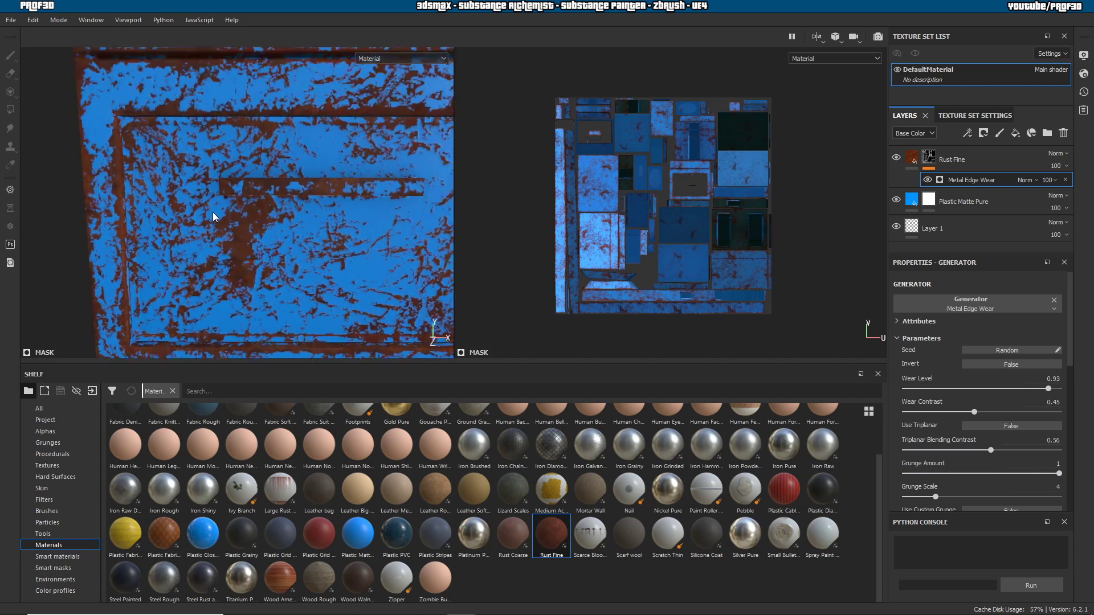
scroll(234, 217, "down", 5)
left_click_drag(235, 219, 354, 205, "alt")
- Set the generator's Edges Smoothness to 1.9 and Ambient Occlusion Masking to 0.27, checking the rust on the mailbox door
scroll(907, 443, "down", 3)
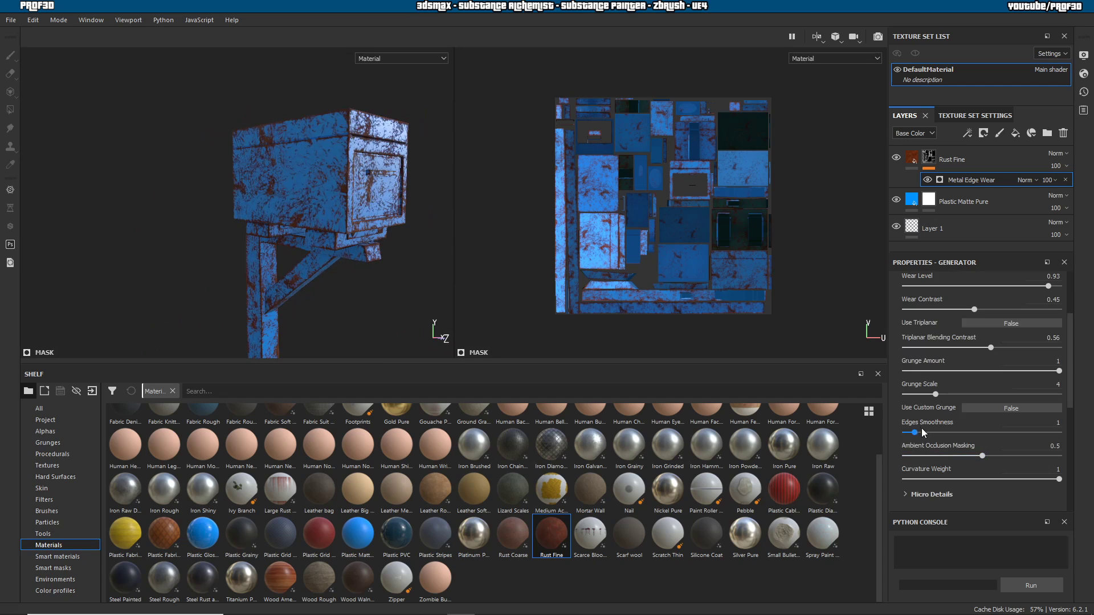
mouse_move(916, 435)
left_mouse_down()
mouse_move(1007, 437)
mouse_move(898, 428)
mouse_move(923, 433)
left_mouse_up()
left_click_drag(405, 164, 322, 183, "alt")
scroll(330, 196, "up", 5)
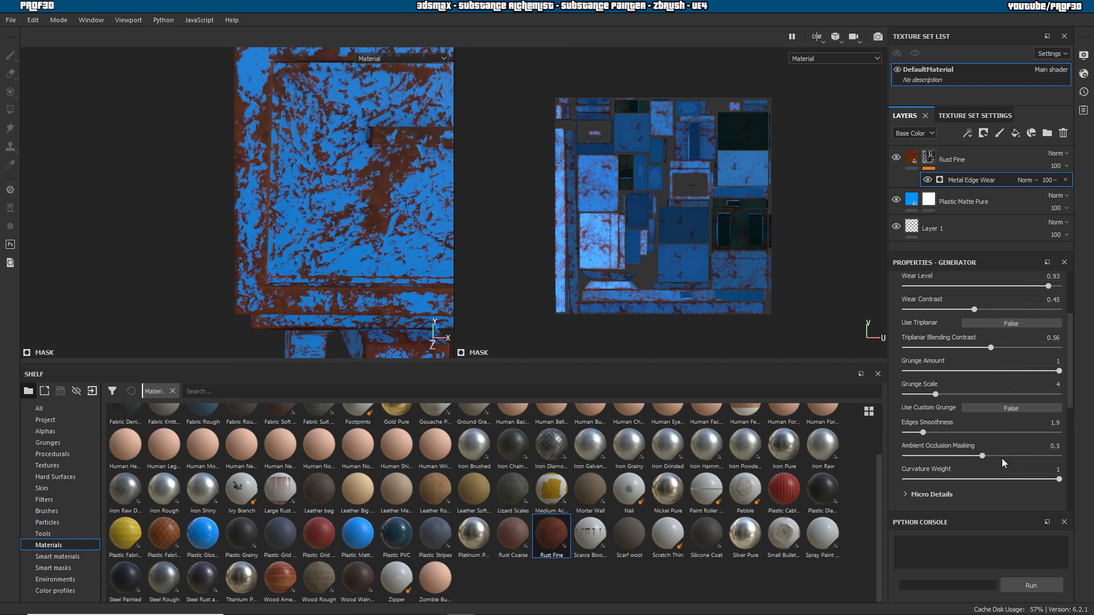
left_click_drag(981, 455, 993, 458)
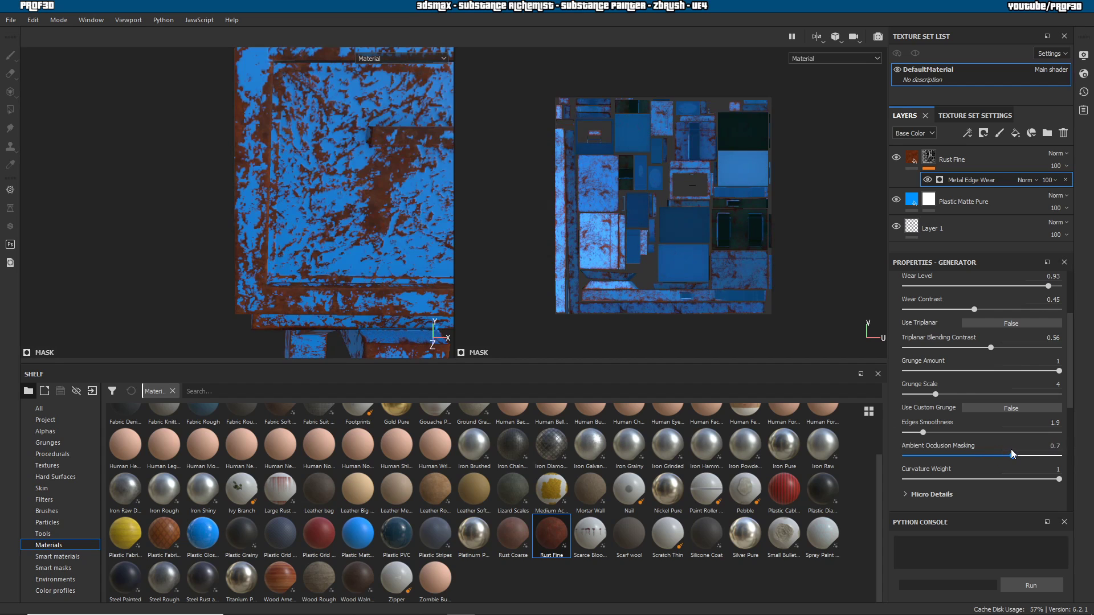
left_click_drag(1013, 455, 1028, 455)
left_click_drag(289, 244, 409, 194, "alt")
left_click_drag(1028, 455, 947, 461)
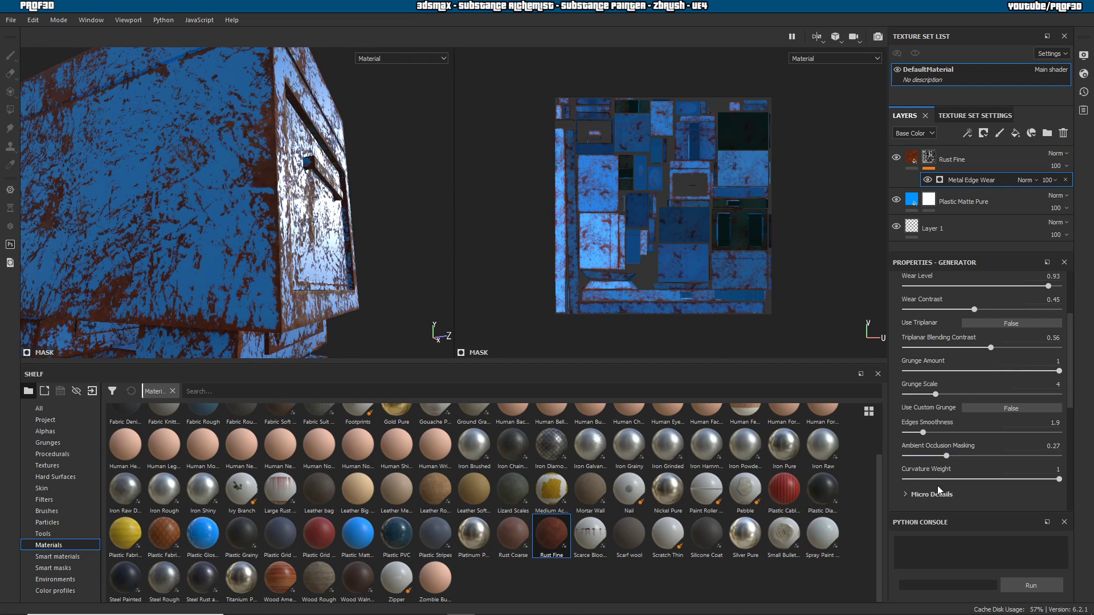
scroll(937, 488, "down", 3)
left_click_drag(1058, 342, 1066, 343)
scroll(974, 346, "down", 3)
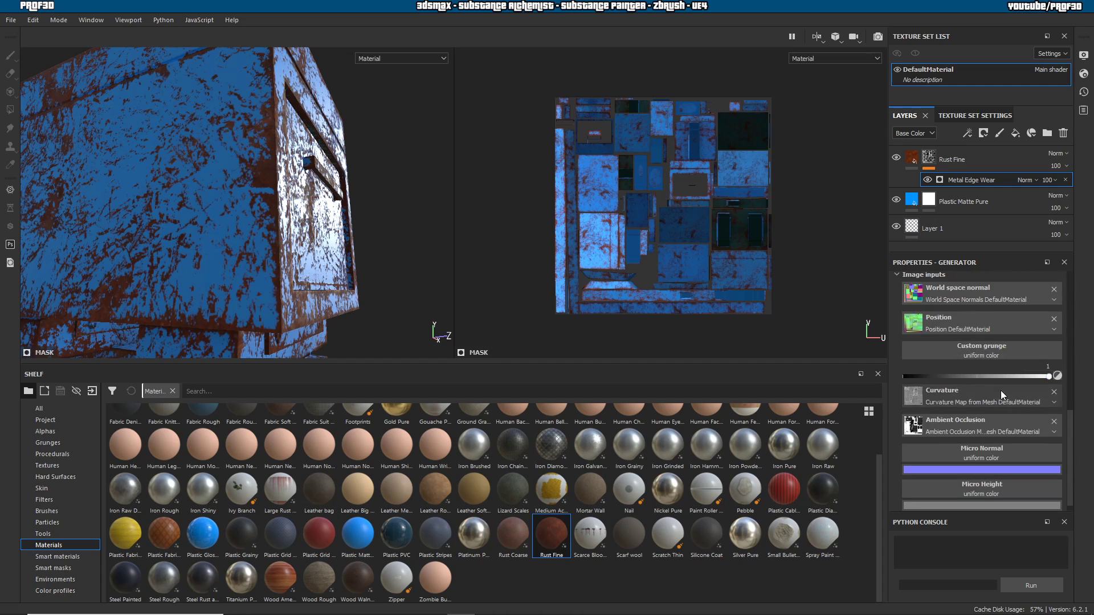
scroll(1012, 369, "up", 4)
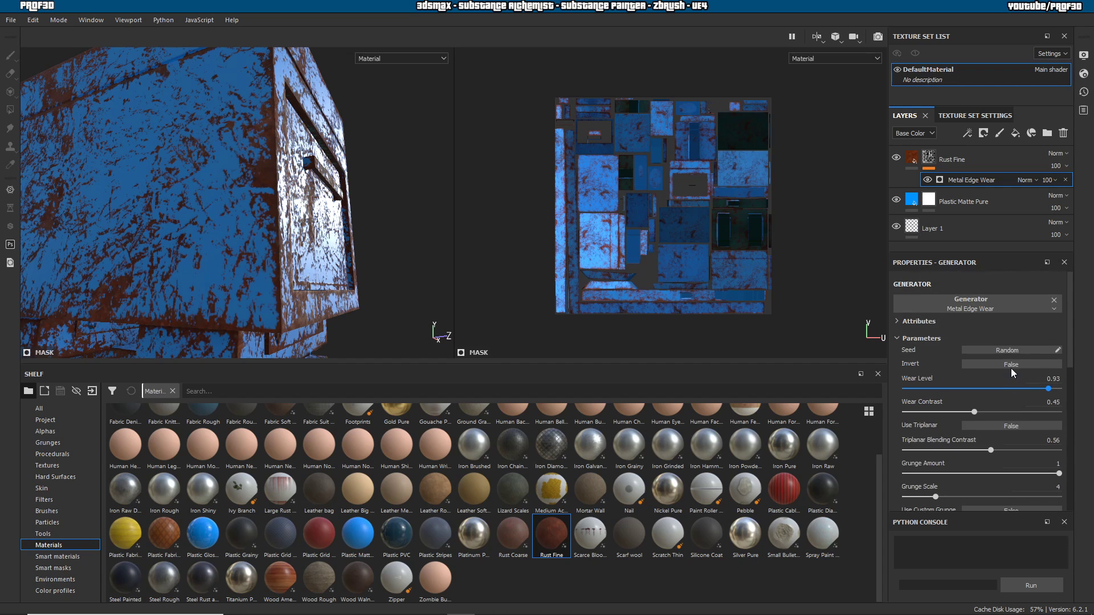
- Set the rust generator's Grunge Scale to 7 after trying 10, inspecting the rust pattern from several angles
left_click_drag(333, 170, 95, 207, "alt")
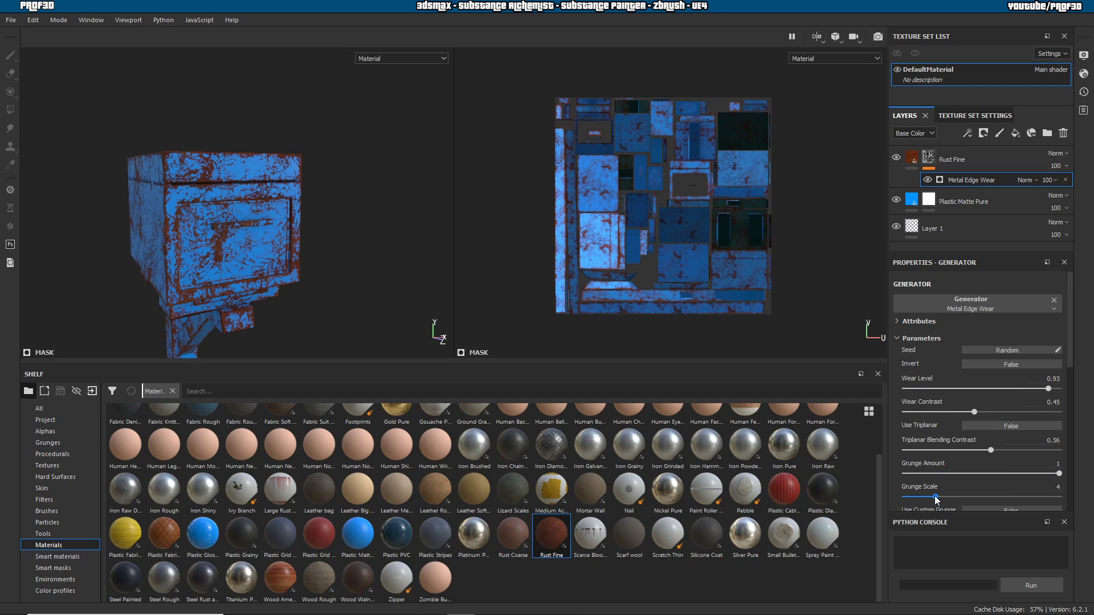
left_click_drag(931, 499, 995, 498)
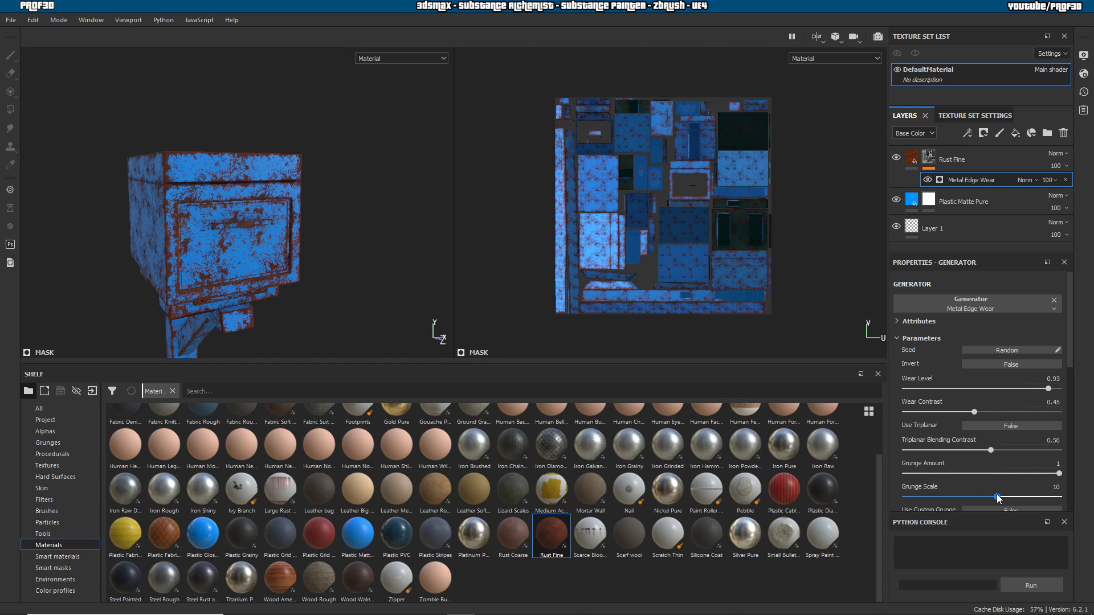
left_click_drag(298, 207, 174, 269, "alt")
left_click_drag(995, 496, 958, 501)
left_click_drag(354, 274, 296, 239, "alt")
scroll(291, 230, "up", 3)
scroll(281, 235, "down", 4)
middle_click_drag(316, 278, 405, 266, "alt")
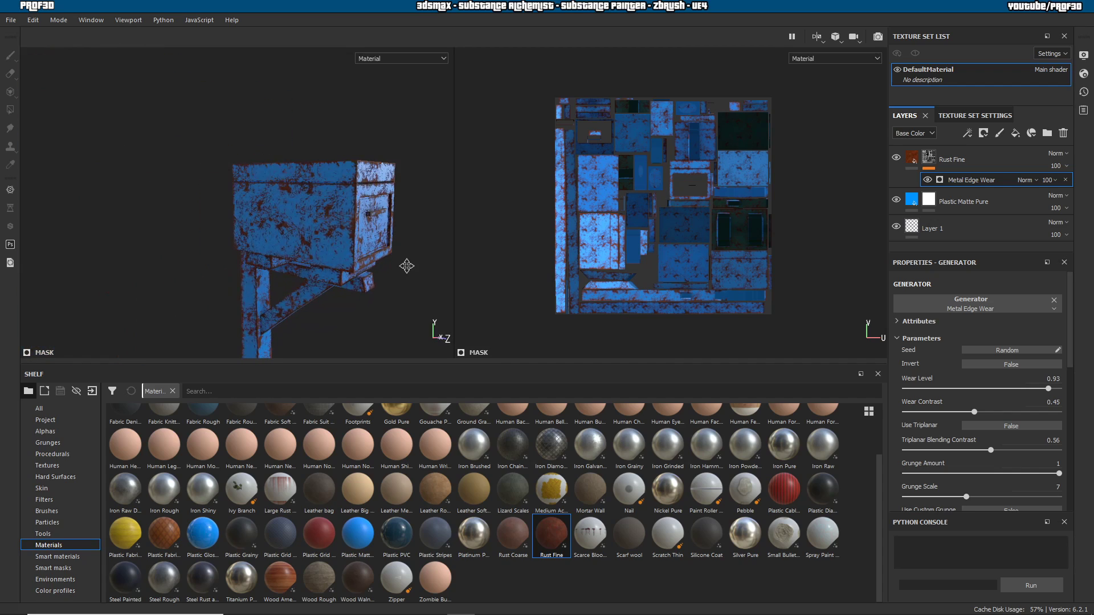
scroll(320, 254, "up", 6)
left_click_drag(308, 247, 404, 245, "alt")
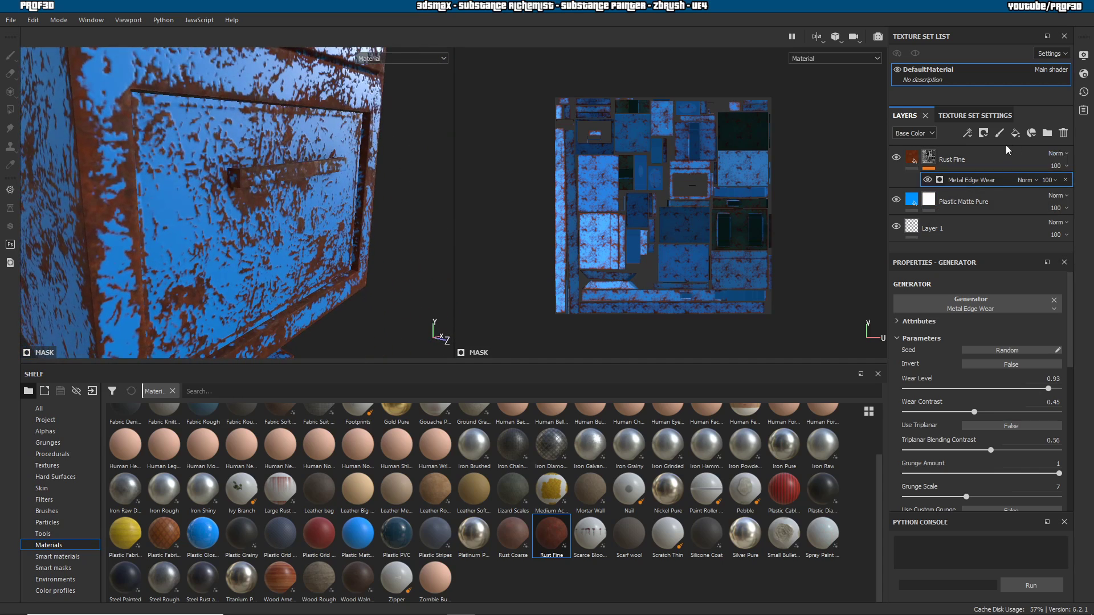
- Create a layer folder and place the Rust Fine and Plastic Matte Pure layers inside it
left_click(1043, 133)
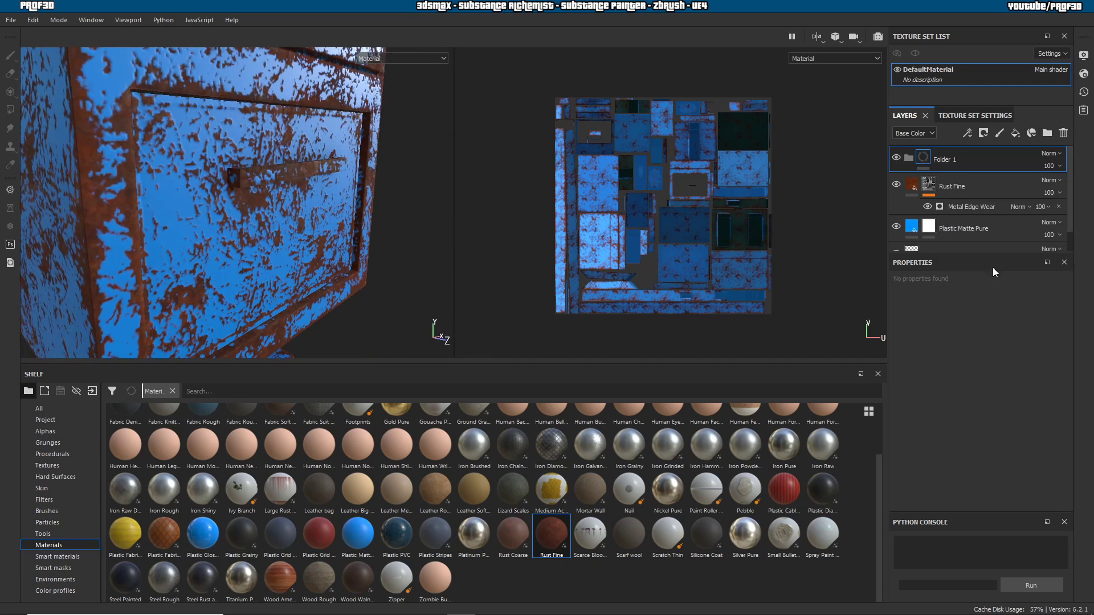
left_click(974, 201)
left_click(979, 190)
left_click(989, 222, "ctrl")
left_click_drag(989, 226, 952, 161)
left_click(1004, 168)
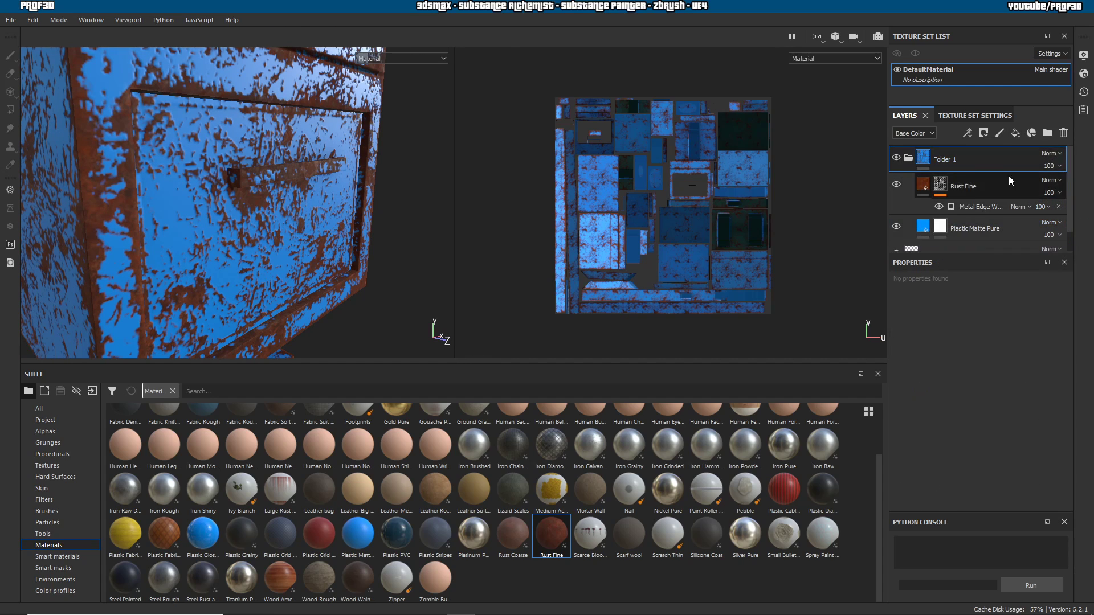
- Add a color selection mask to Folder 1 and pick the mailbox body's dark red ID color
left_click(984, 133)
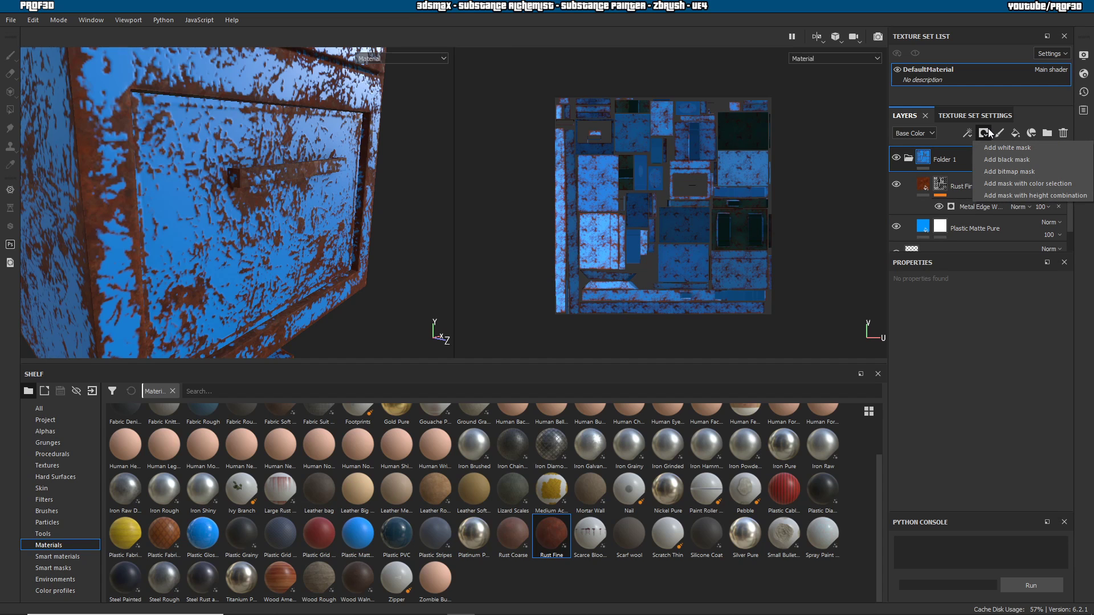
left_click(1010, 183)
left_click(1043, 397)
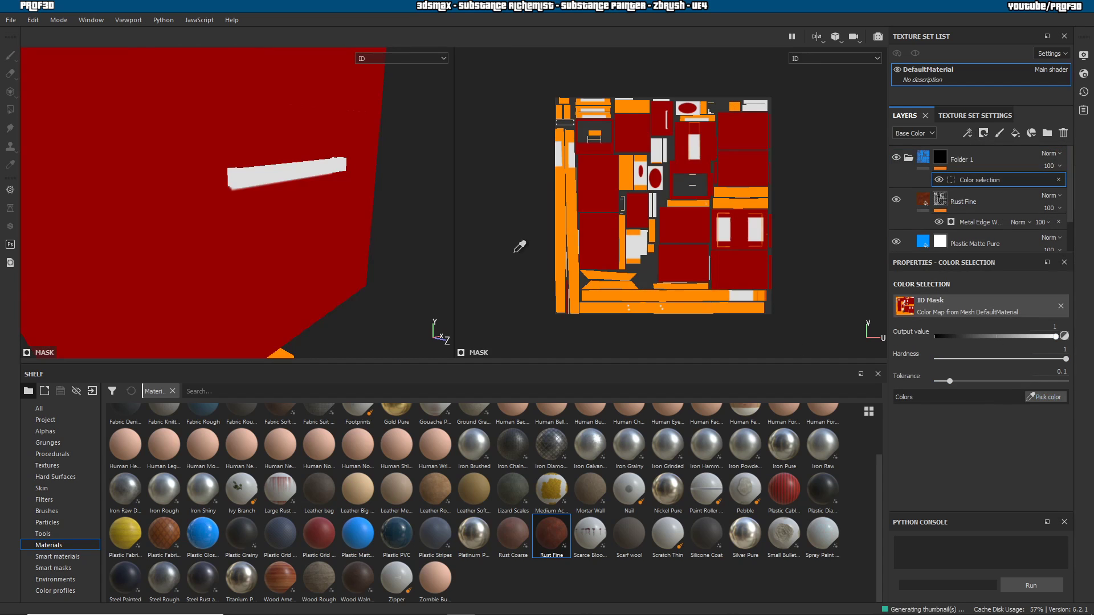
left_click(249, 255)
scroll(349, 211, "down", 3)
left_click_drag(343, 219, 234, 218, "alt")
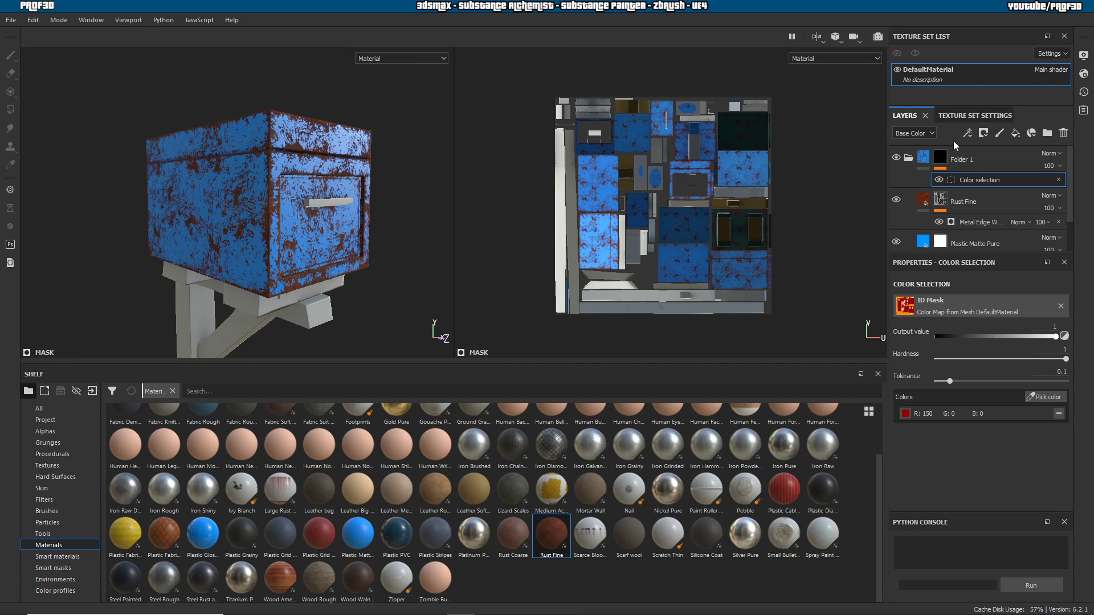
- Review the folder's color selection and the masks of the Rust Fine and Plastic Matte Pure layers inside it
left_click(1006, 203)
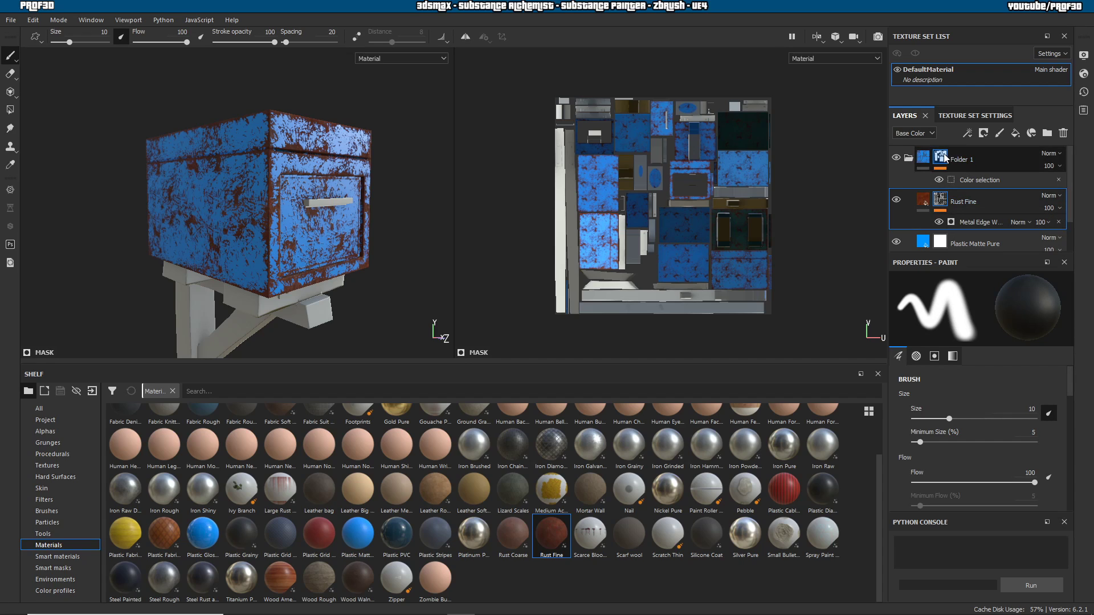
left_click(965, 181)
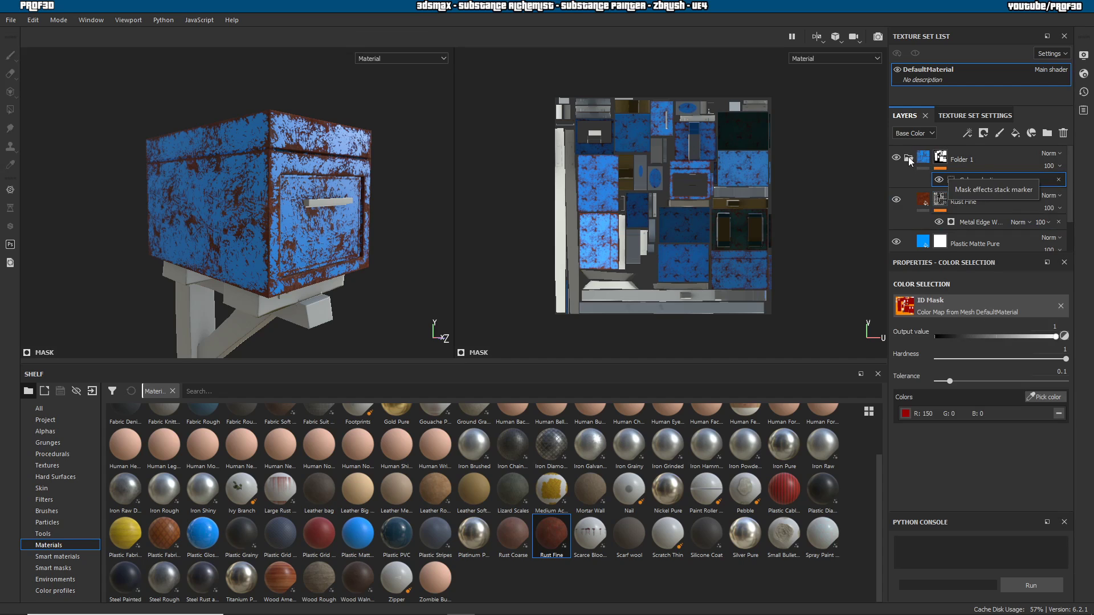
scroll(963, 204, "down", 1)
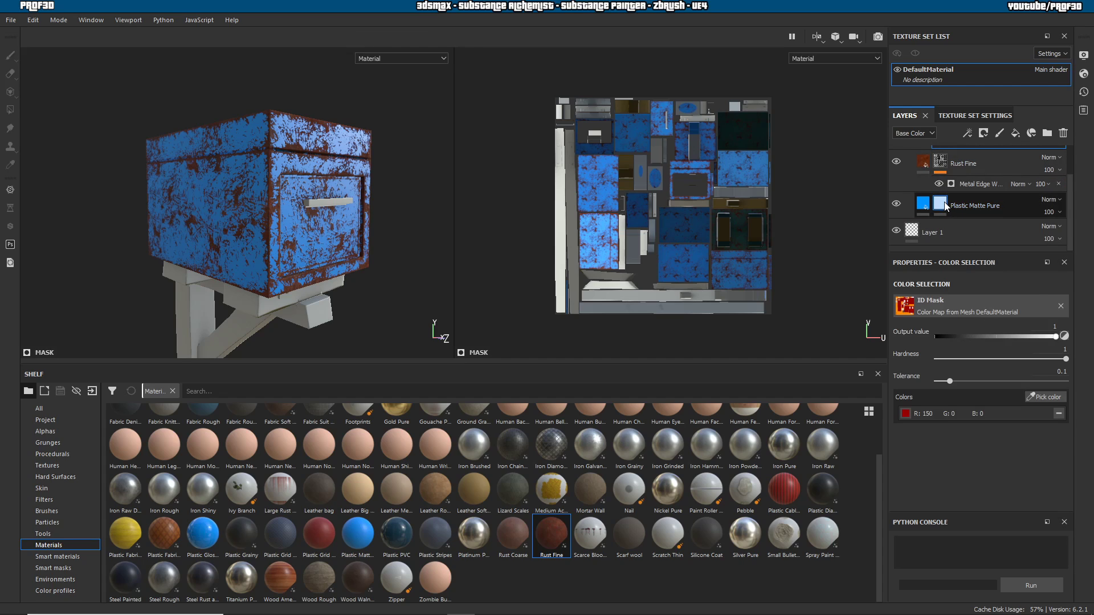
left_click(1013, 214)
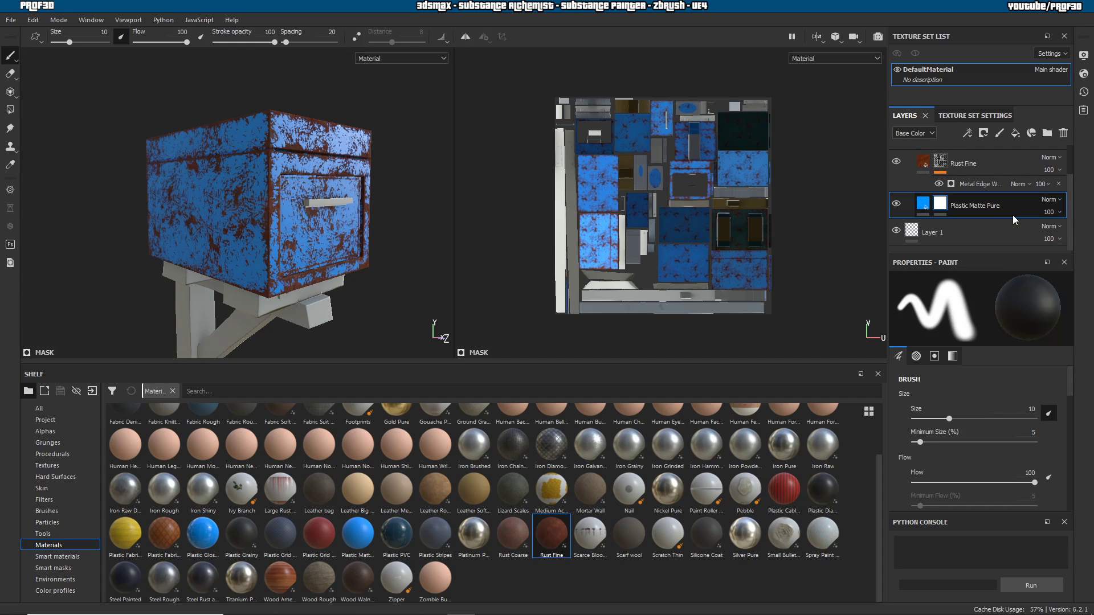
- Change the Plastic Matte Pure layer's base color from the shelf blue to a dark orange-red
left_click(923, 204)
scroll(969, 418, "down", 5)
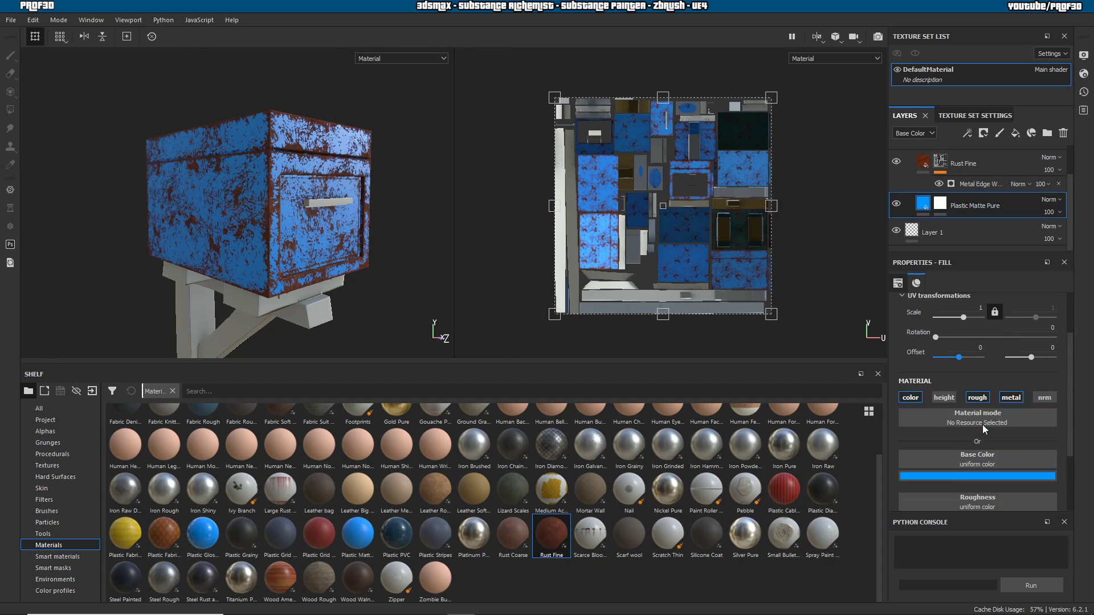
left_click(968, 408)
left_click_drag(1032, 463, 1036, 525)
mouse_move(1078, 444)
left_mouse_down()
mouse_move(1078, 476)
mouse_move(1077, 456)
left_mouse_up()
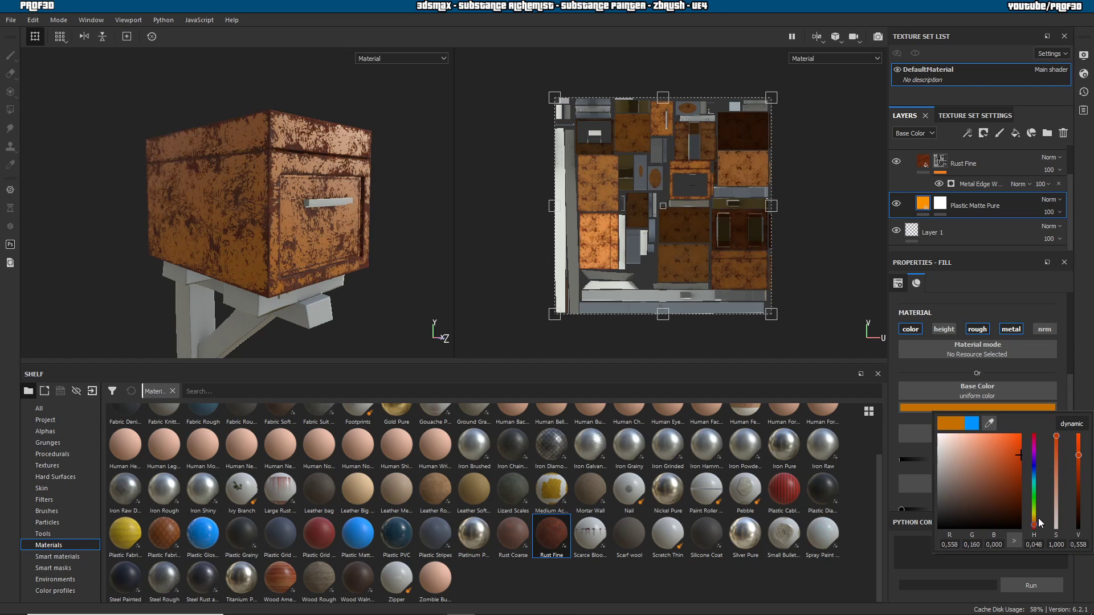
left_click_drag(1037, 522, 1035, 530)
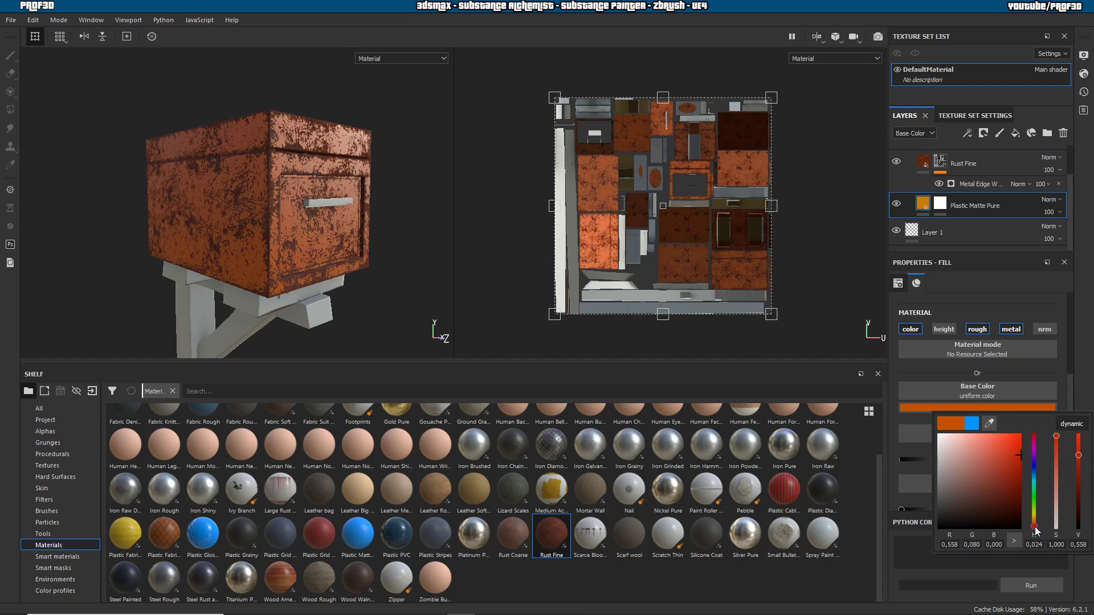
left_click_drag(434, 276, 313, 245, "alt")
- Duplicate the Plastic Matte Pure layer and darken the copy's base color to a brownish red with value 0.258
right_click(1018, 207)
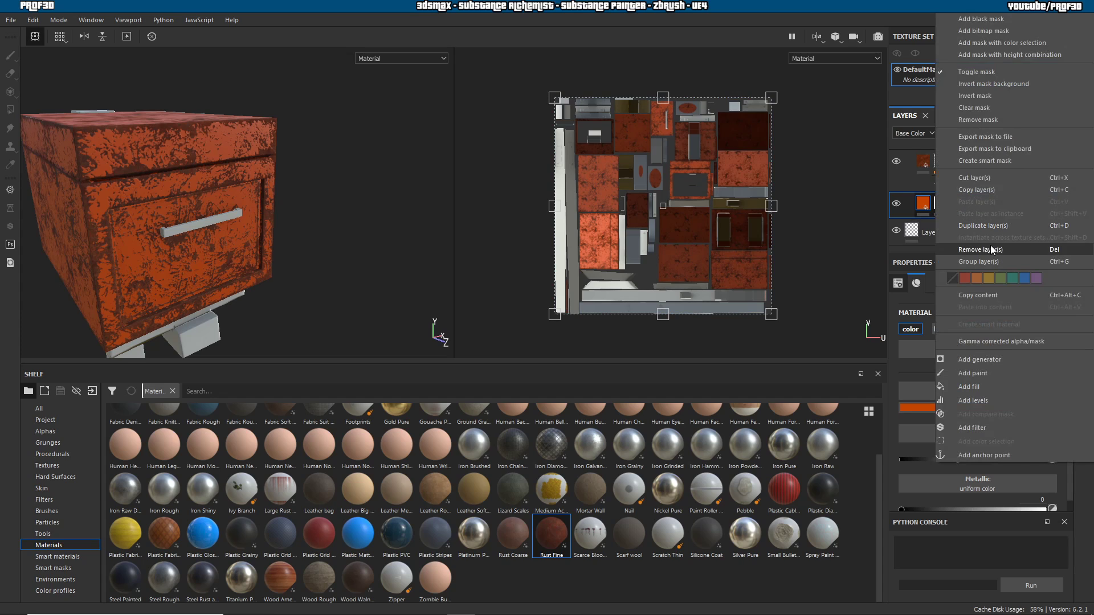
left_click(993, 226)
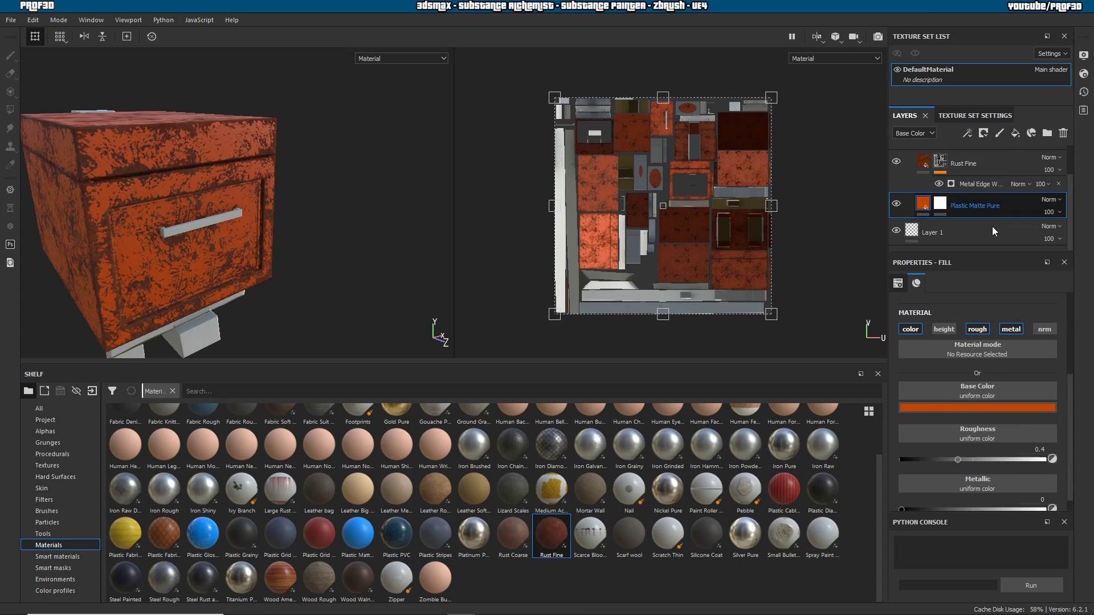
left_click(972, 407)
left_click_drag(1021, 455, 1080, 472)
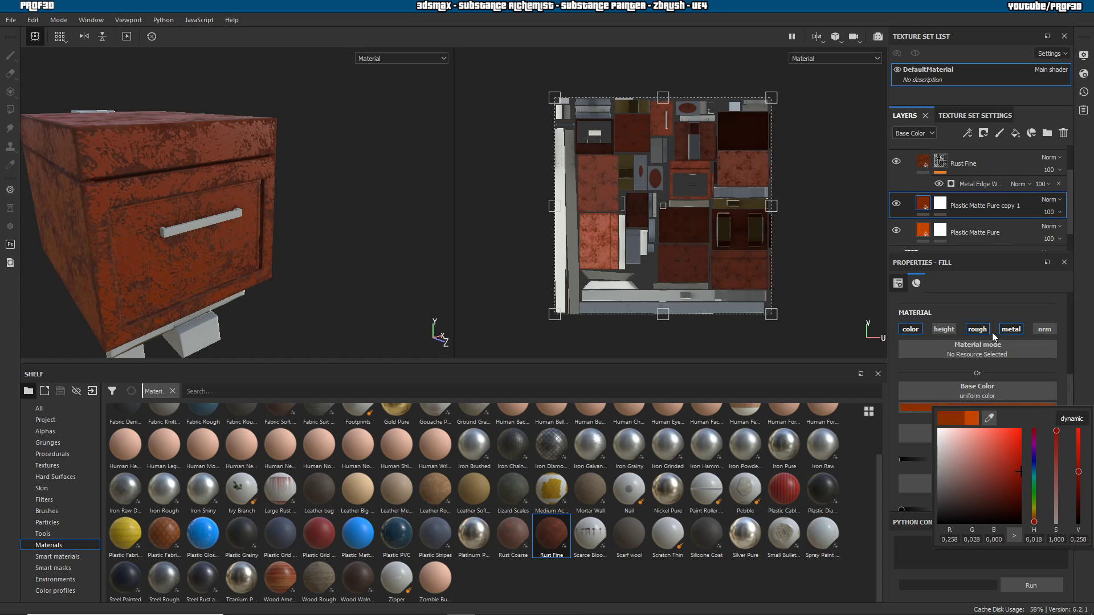
- Add a Dirt generator to the mask of the Plastic Matte Pure copy 1 layer
left_click(941, 204)
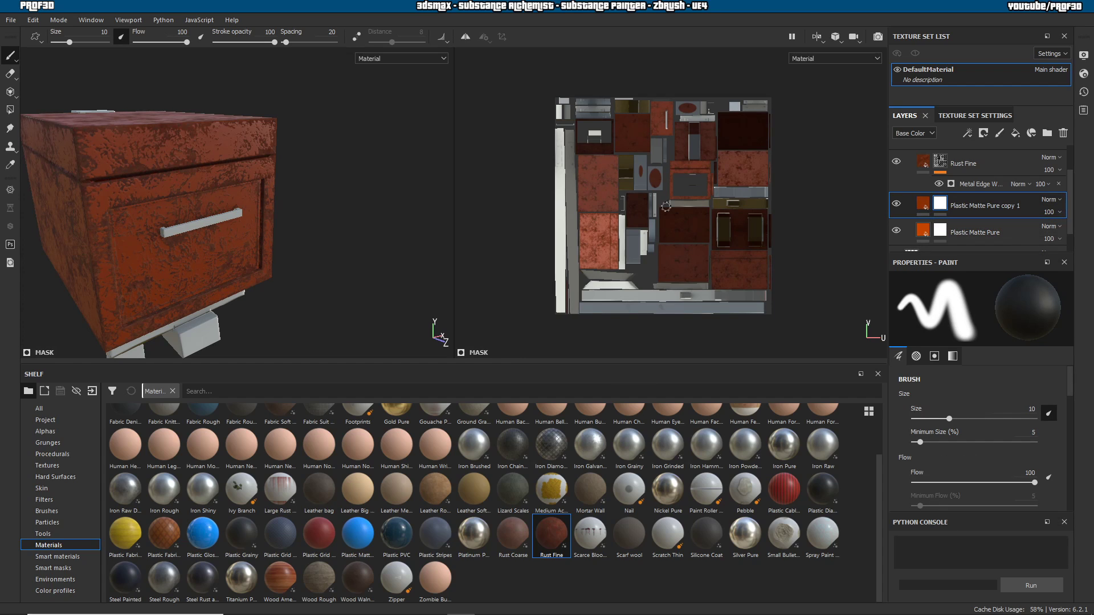
left_click(973, 134)
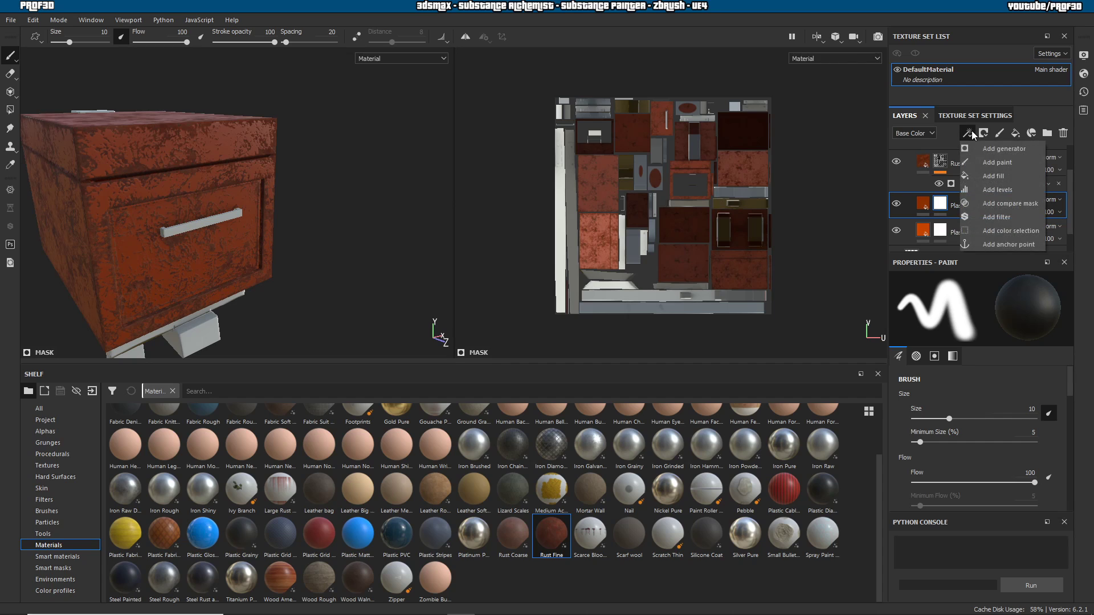
left_click(983, 152)
left_click(990, 308)
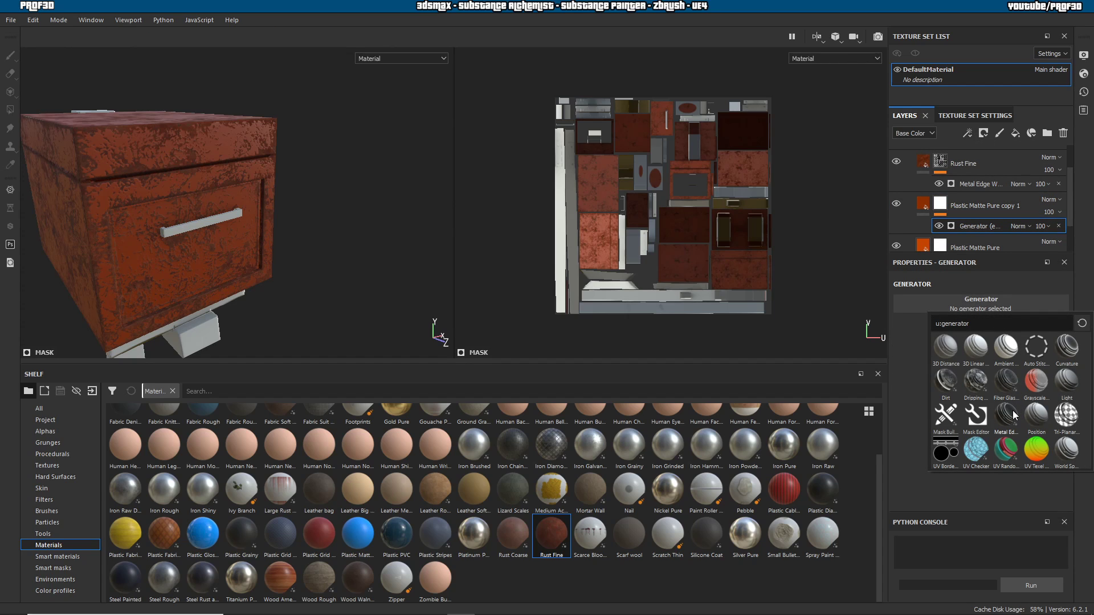
left_click(942, 379)
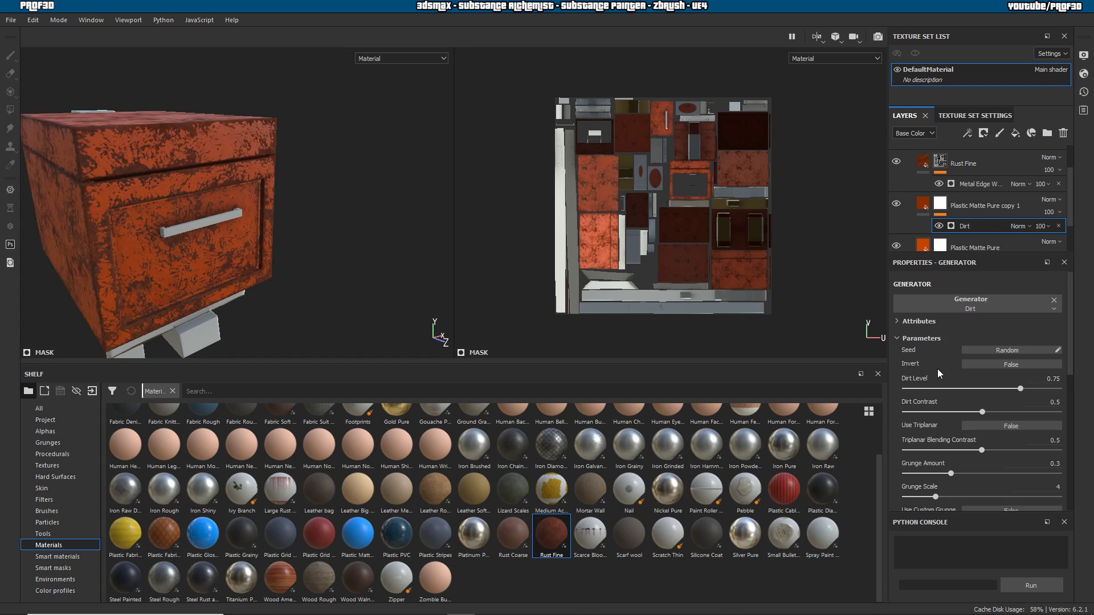
- Hide the Rust Fine layer and examine the dirt pattern on the side of the mailbox body
left_click_drag(311, 285, 373, 191, "alt")
scroll(332, 238, "up", 1)
scroll(332, 238, "down", 3)
left_click(896, 163)
left_click_drag(402, 232, 329, 180, "alt")
scroll(333, 172, "up", 3)
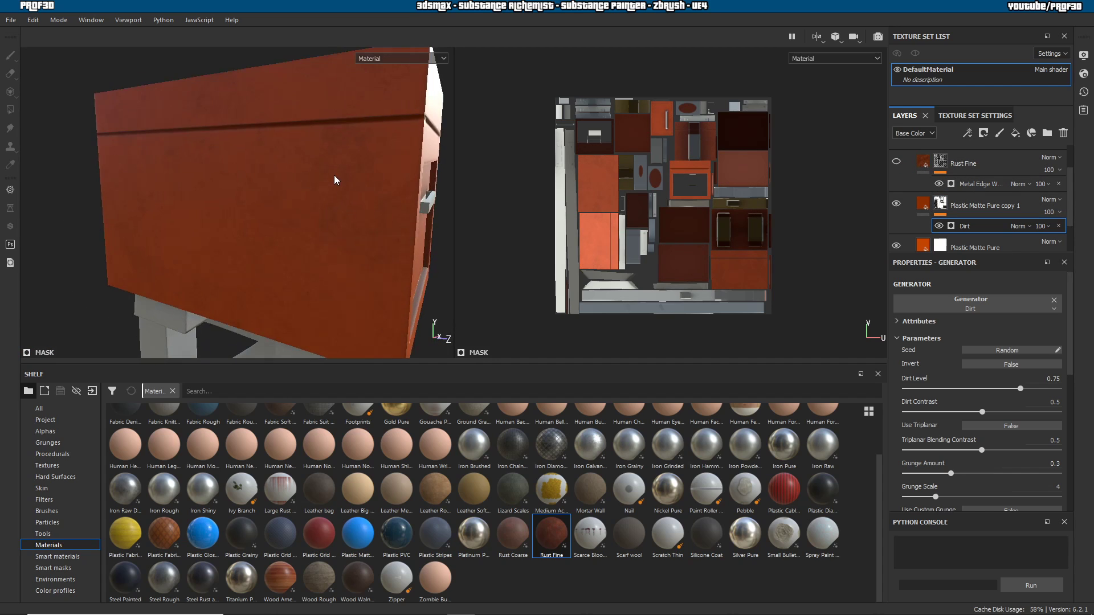
scroll(342, 177, "down", 1)
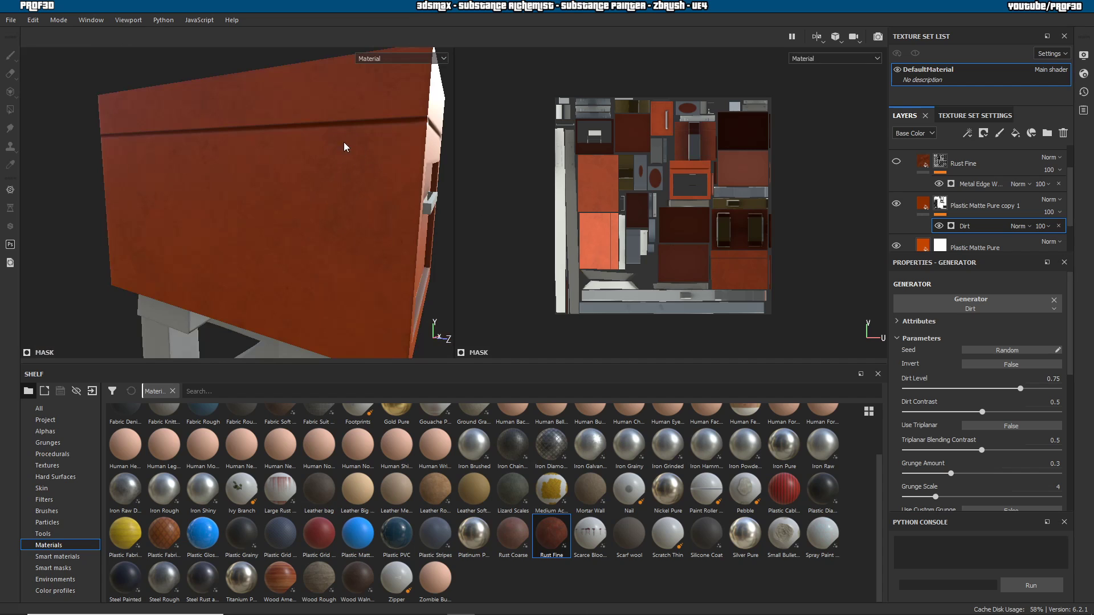
- Set the Plastic Matte Pure copy 1 layer's base color to black and its roughness to 1
left_click(923, 203)
left_click(989, 412)
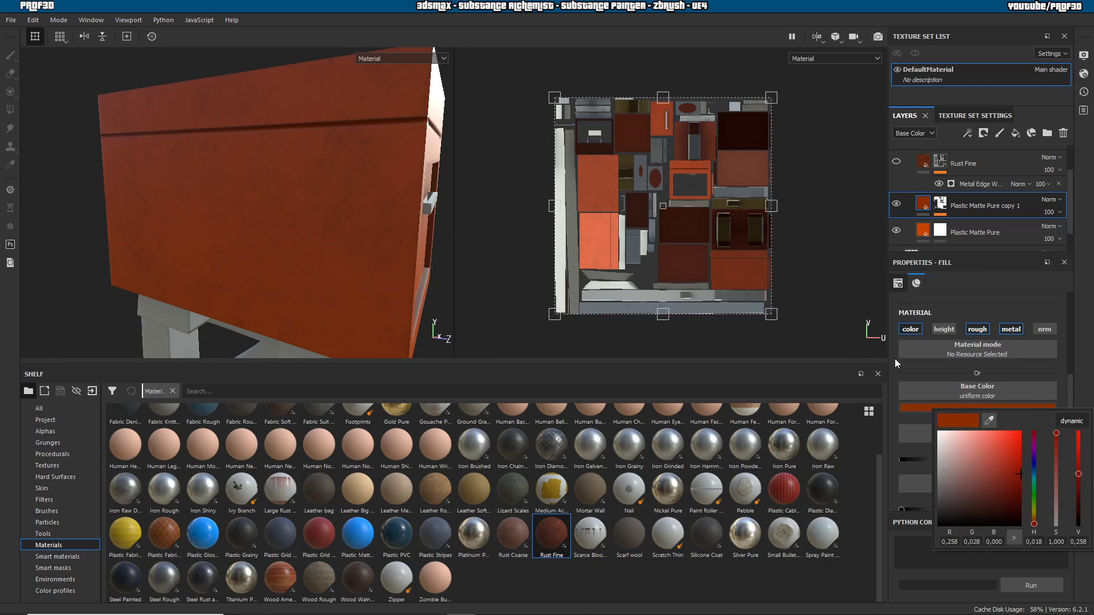
left_click_drag(1018, 480, 1030, 531)
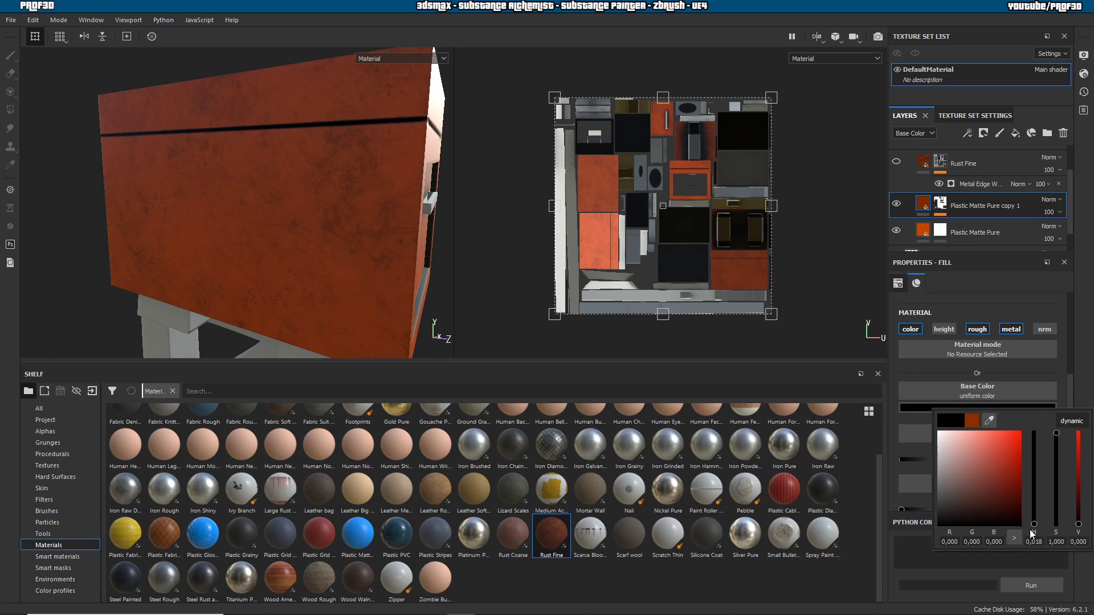
left_click_drag(388, 221, 256, 217, "alt")
left_click_drag(958, 460, 1077, 465)
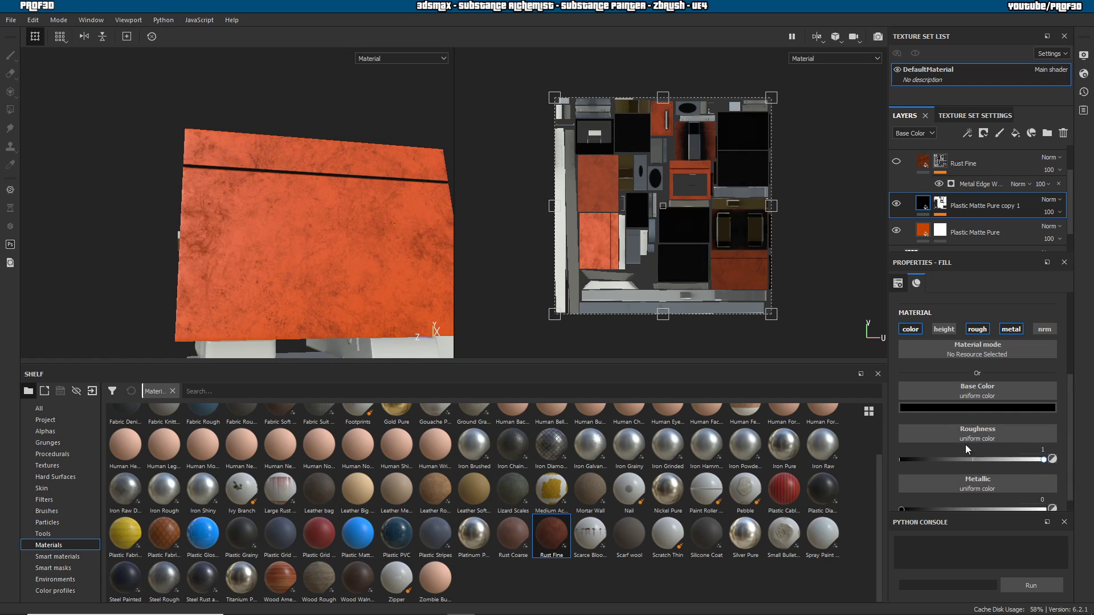
scroll(948, 462, "down", 1)
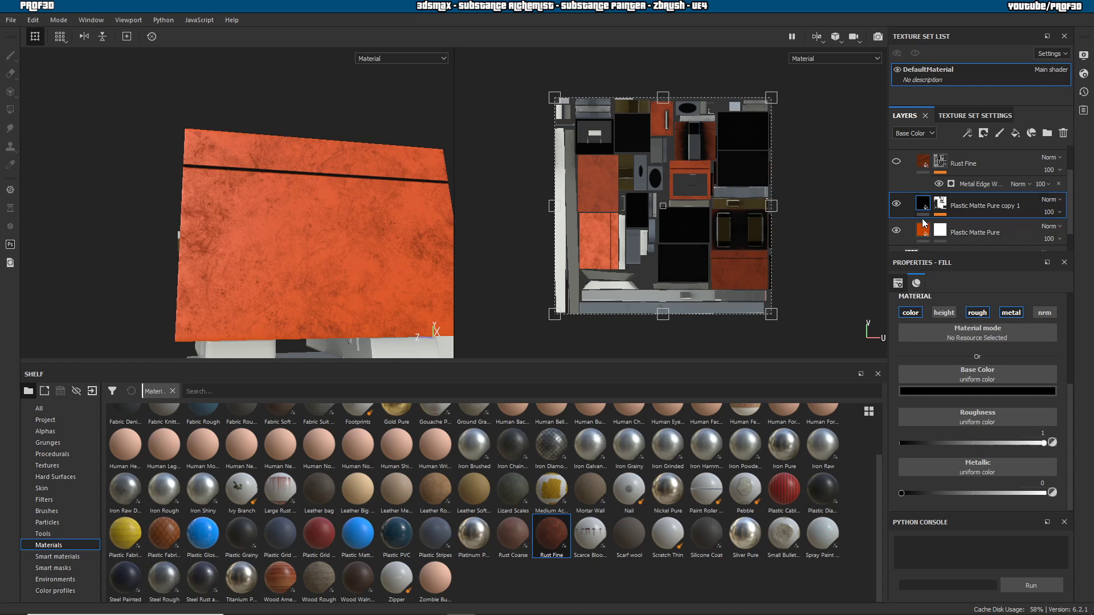
- Set the Dirt generator's Dirt Level to 0.82 and Dirt Contrast to 0.25 after trying a higher contrast of about 0.62
mouse_move(450, 263)
left_mouse_down("alt")
mouse_move(416, 251)
mouse_move(310, 264)
mouse_move(261, 246)
mouse_move(244, 251)
mouse_move(276, 263)
left_mouse_up("alt")
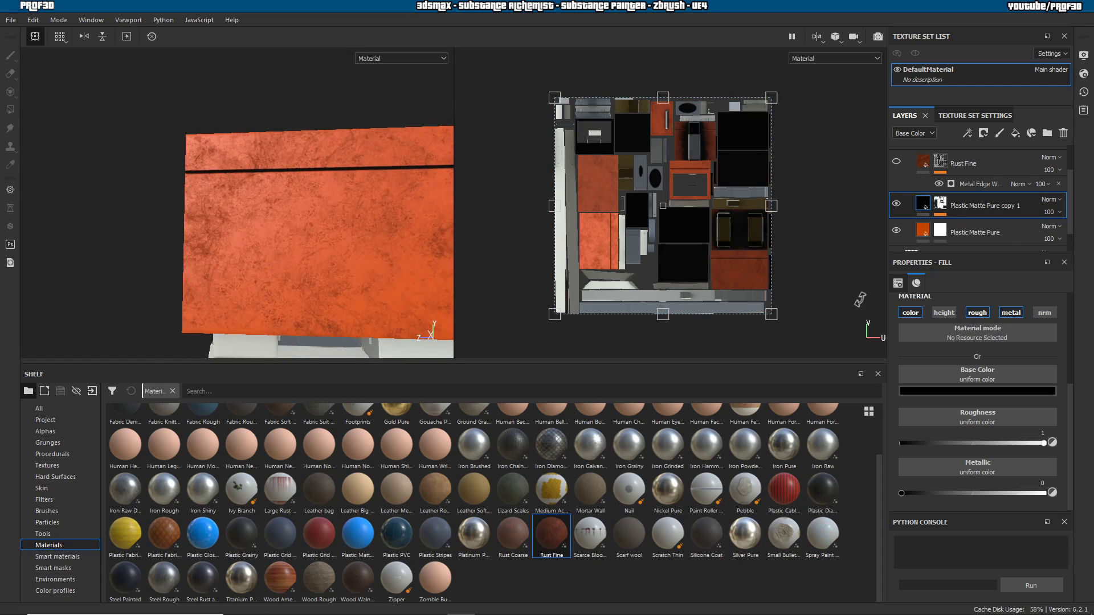
left_click(947, 204)
left_click(968, 226)
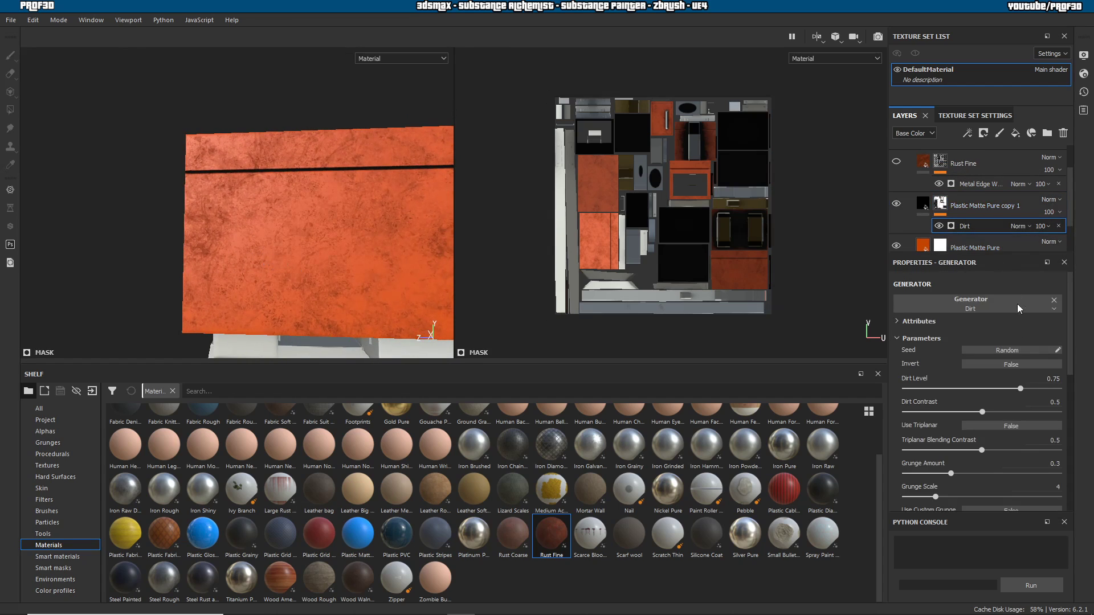
left_click_drag(1026, 390, 1000, 412)
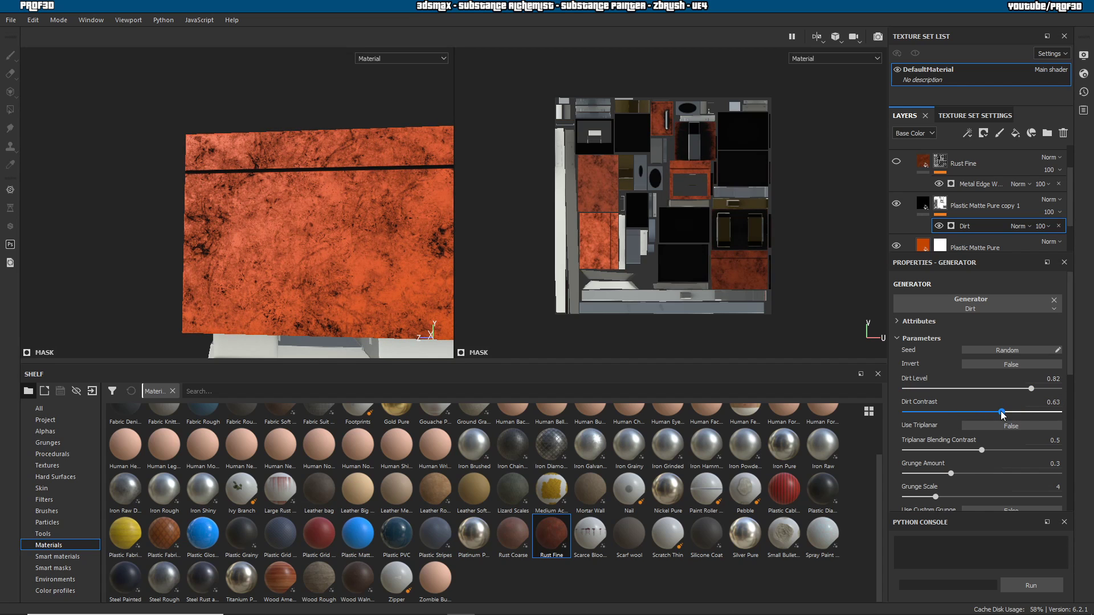
left_click_drag(317, 215, 429, 214, "alt")
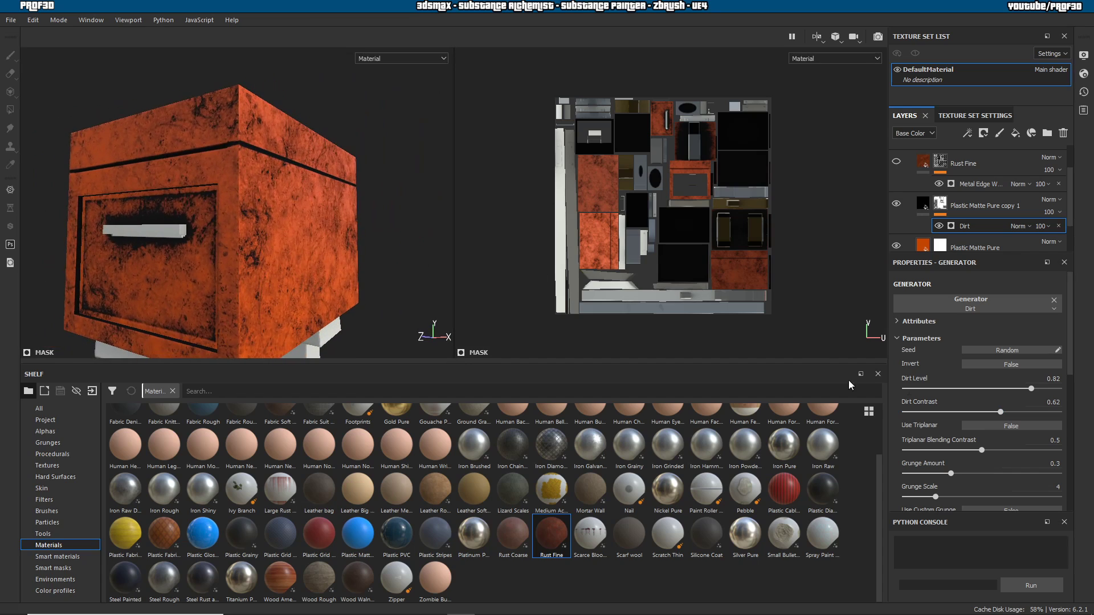
left_click_drag(998, 410, 943, 411)
- Show the Rust Fine layer again and examine up close how rust and dirt combine on the mailbox body's side
left_click_drag(393, 223, 482, 277, "alt")
scroll(322, 227, "down", 3)
left_click_drag(323, 228, 227, 197, "alt")
scroll(261, 220, "up", 5)
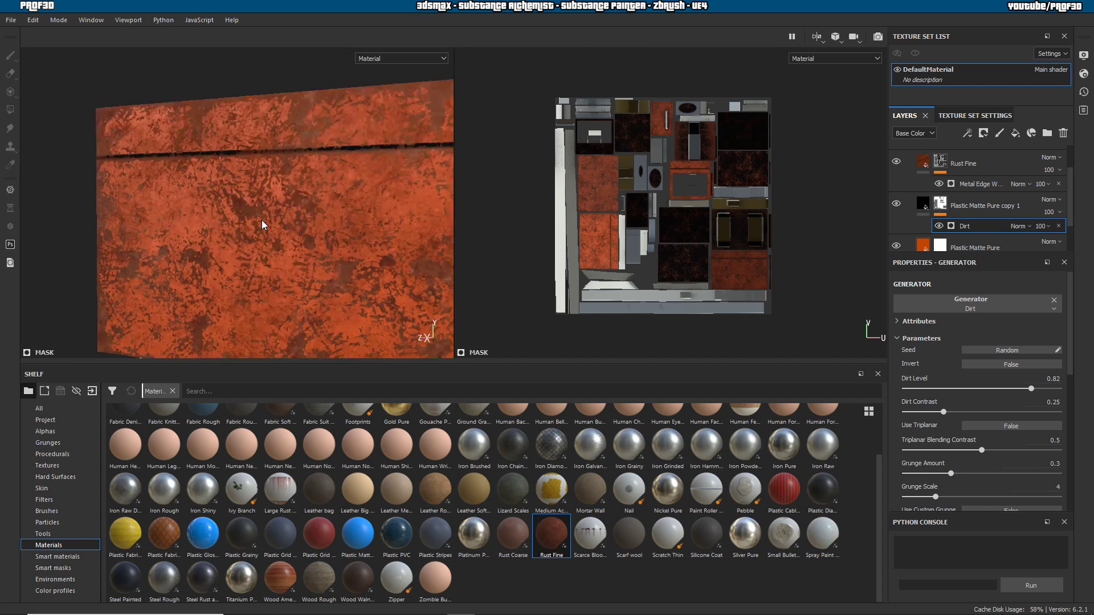
left_click_drag(300, 263, 341, 239, "alt")
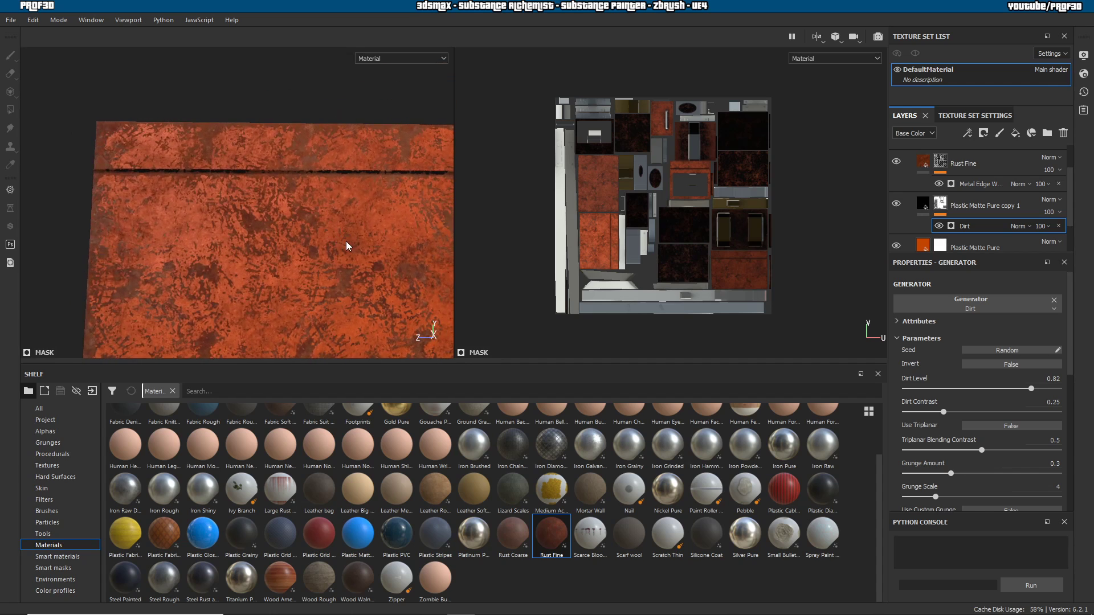
scroll(344, 244, "up", 5)
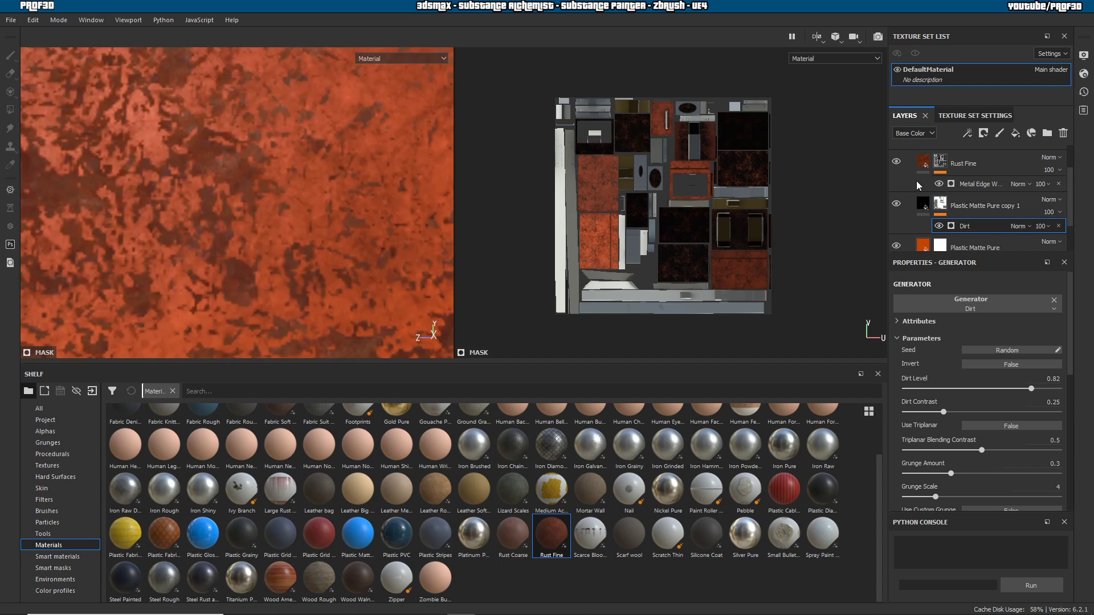
- Compare the surface with and without the Rust Fine and Plastic Matte Pure copy 1 layers by toggling their visibility
left_click(896, 161)
left_click(896, 162)
left_click(897, 202)
left_click(897, 202)
left_click(897, 202)
left_click(897, 202)
left_click(897, 202)
left_click(897, 203)
- Review the rusty, dirty mailbox body from several angles, both up close and with the whole post in view
scroll(272, 175, "down", 8)
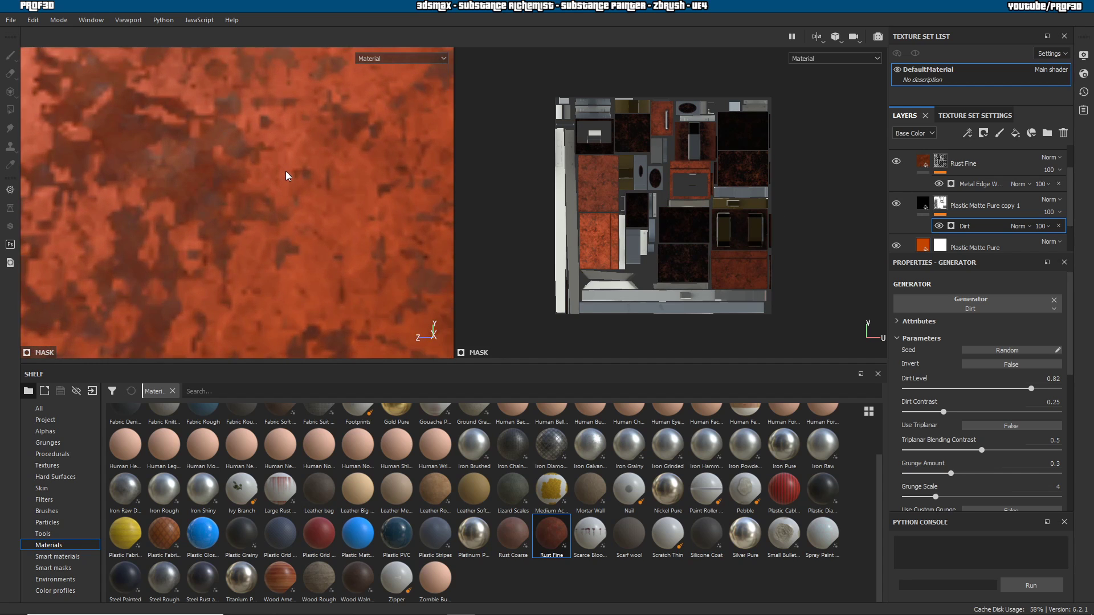
left_click_drag(295, 220, 358, 215, "alt")
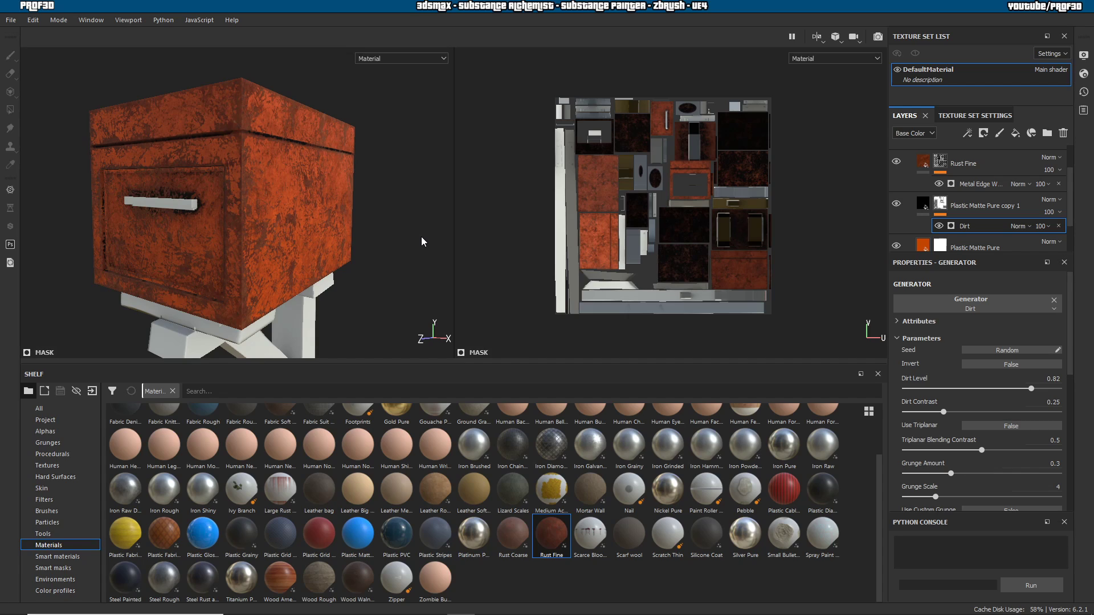
scroll(368, 215, "up", 3)
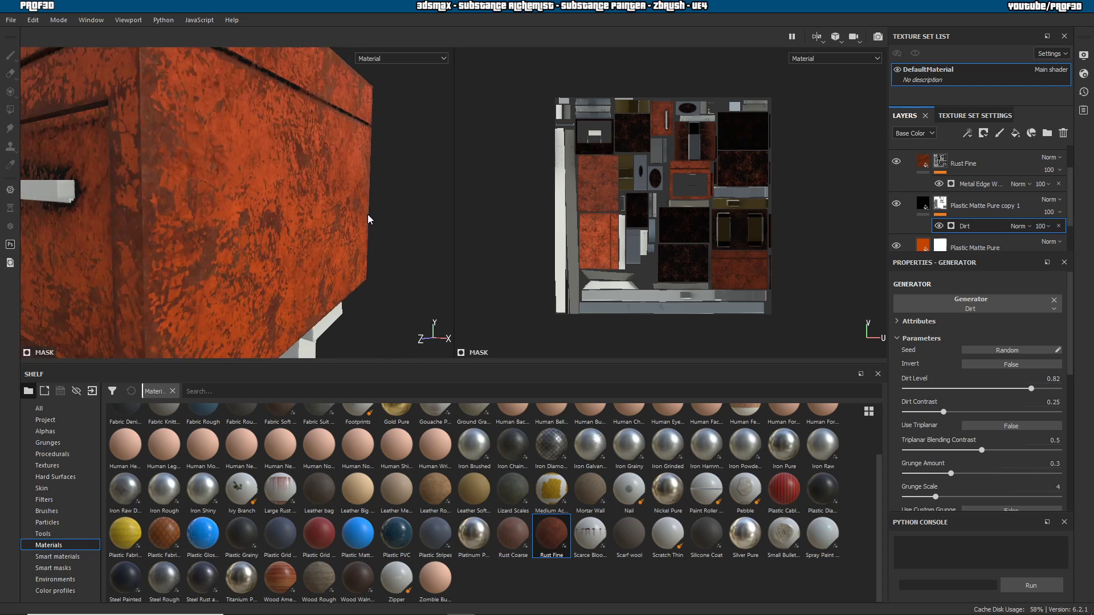
scroll(363, 231, "down", 8)
left_click_drag(295, 266, 344, 252, "alt")
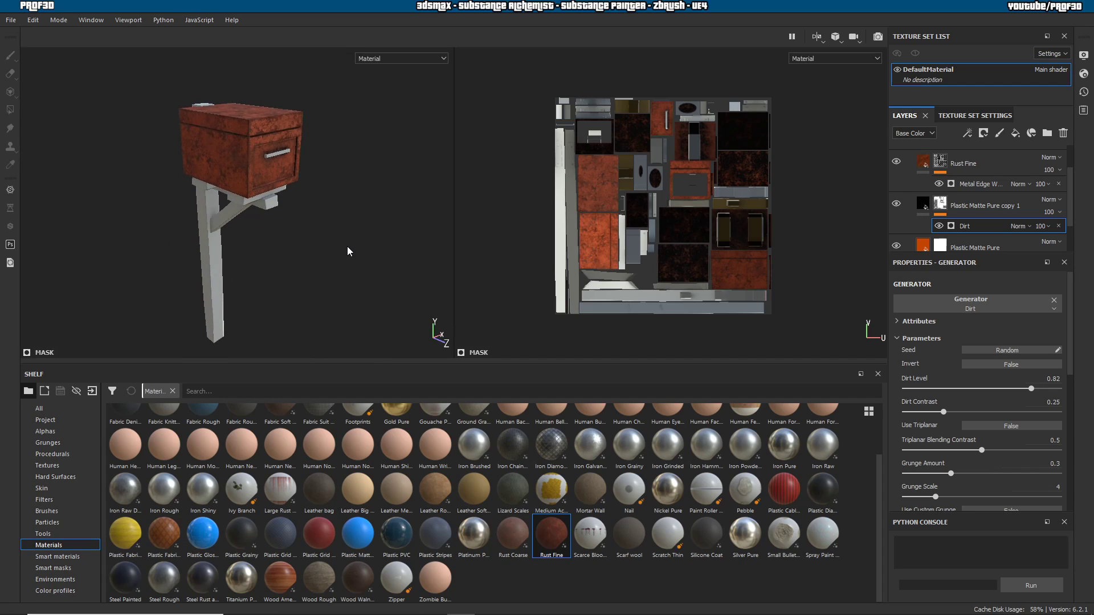